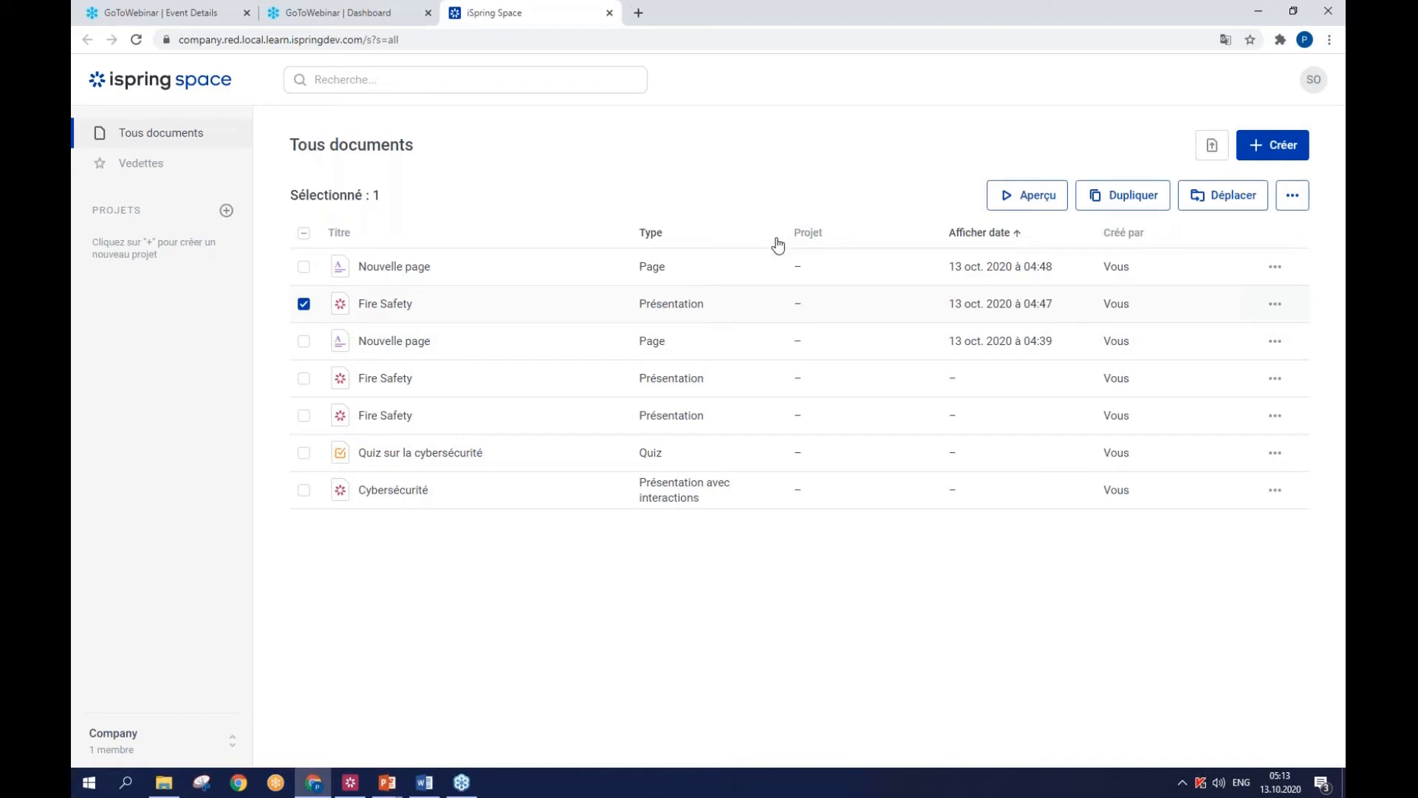
- Preview the selected Fire Safety presentation from its first slide and advance to the "Step 1. Analyze the Situation." slide
click(1035, 196)
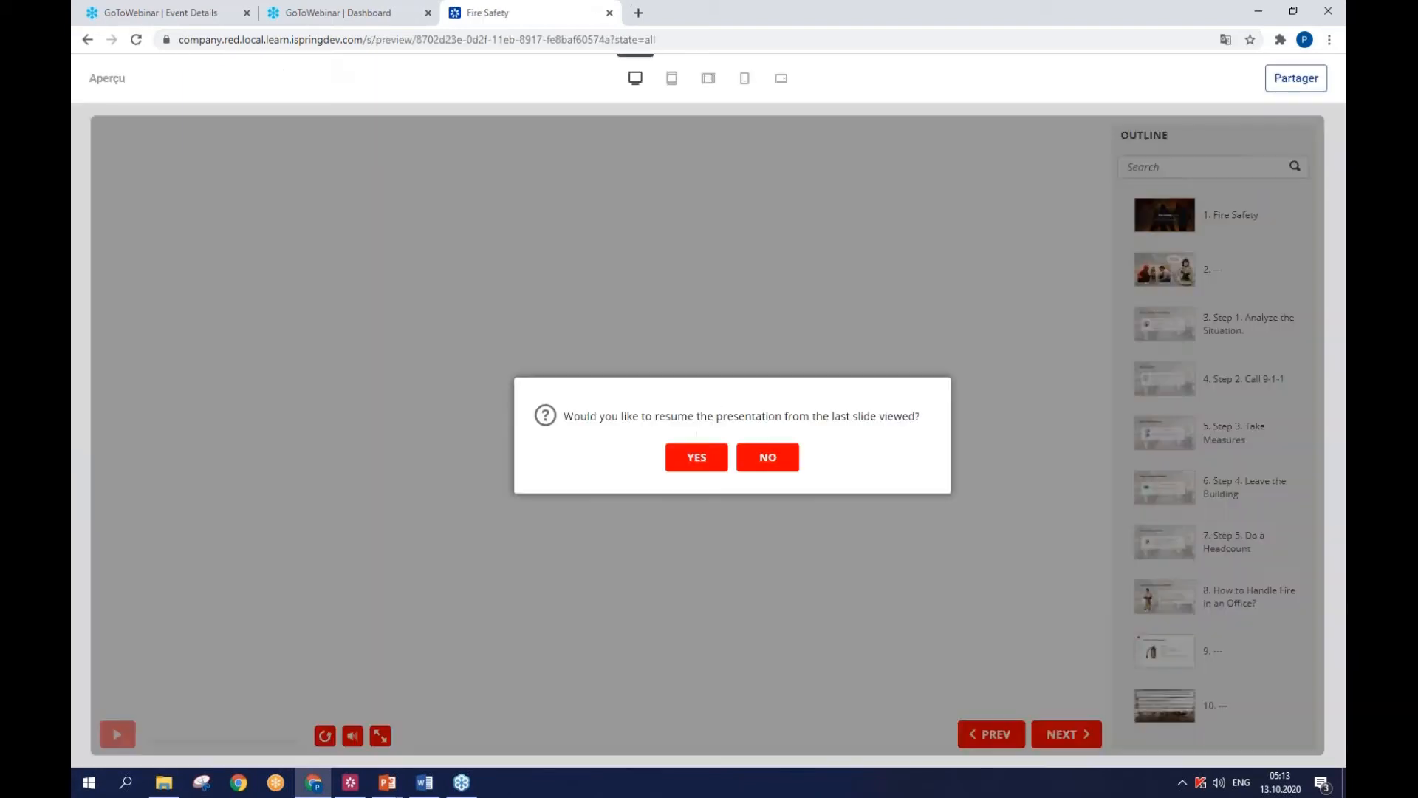
click(770, 458)
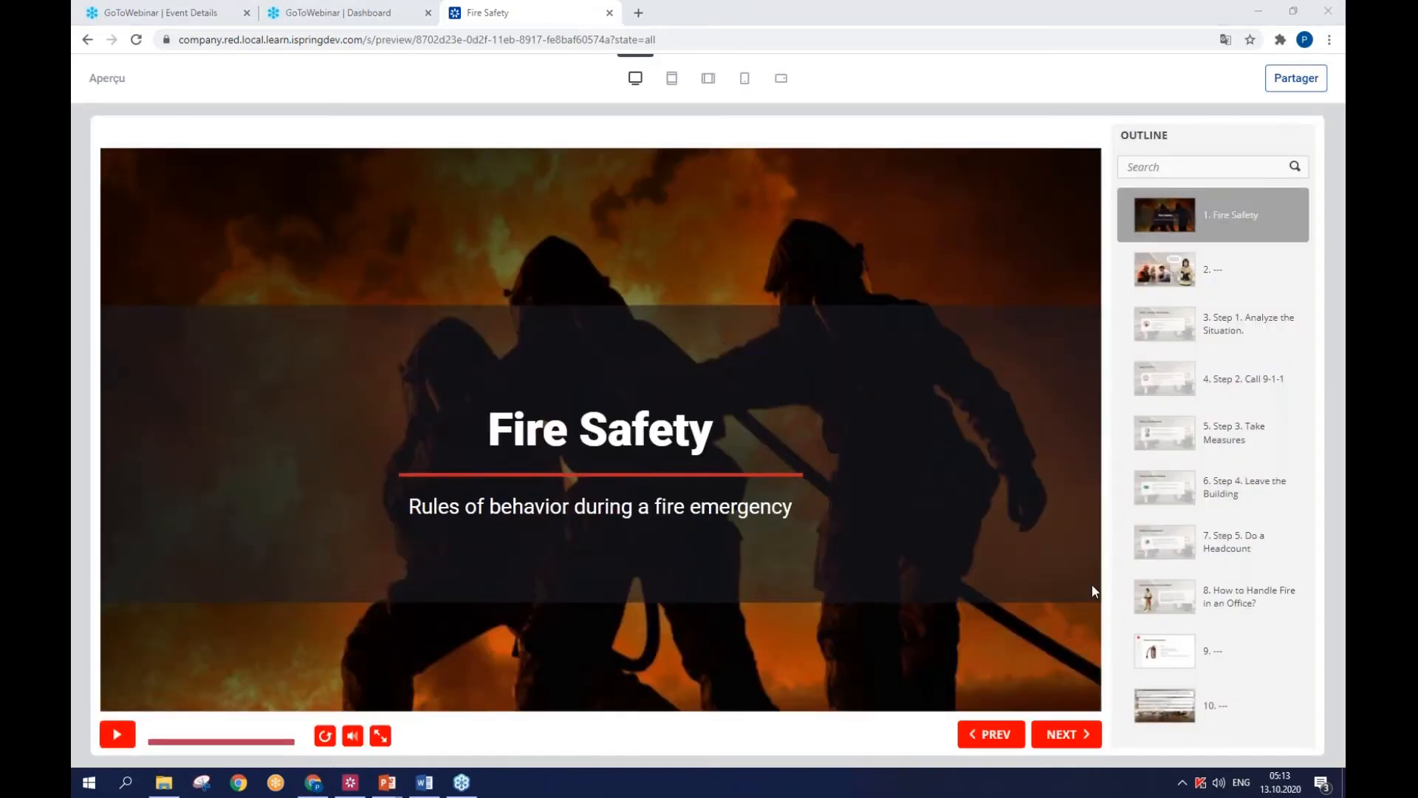
click(1063, 734)
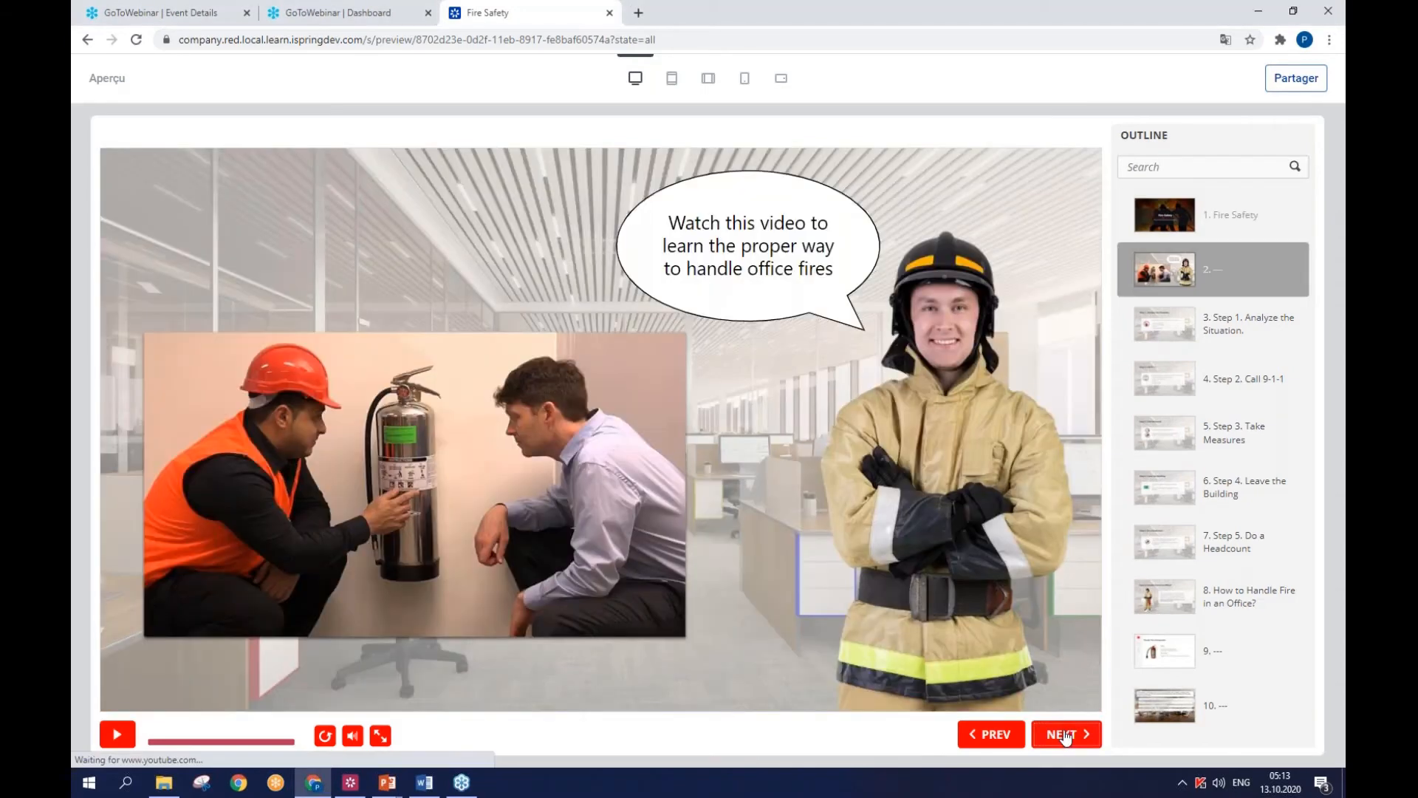
click(1063, 734)
- Open the sharing options of the Fire Safety presentation and copy its share link
click(1296, 79)
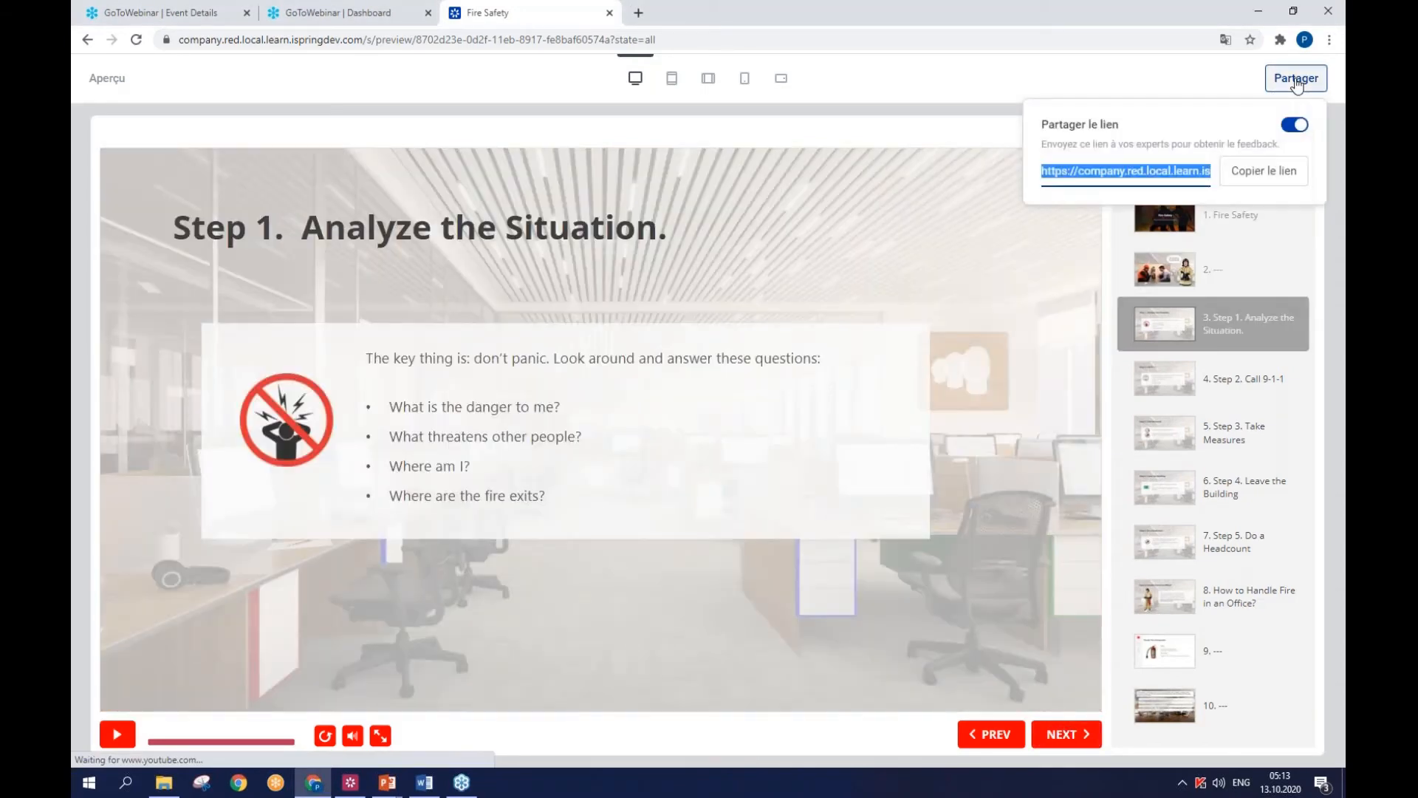
click(1245, 172)
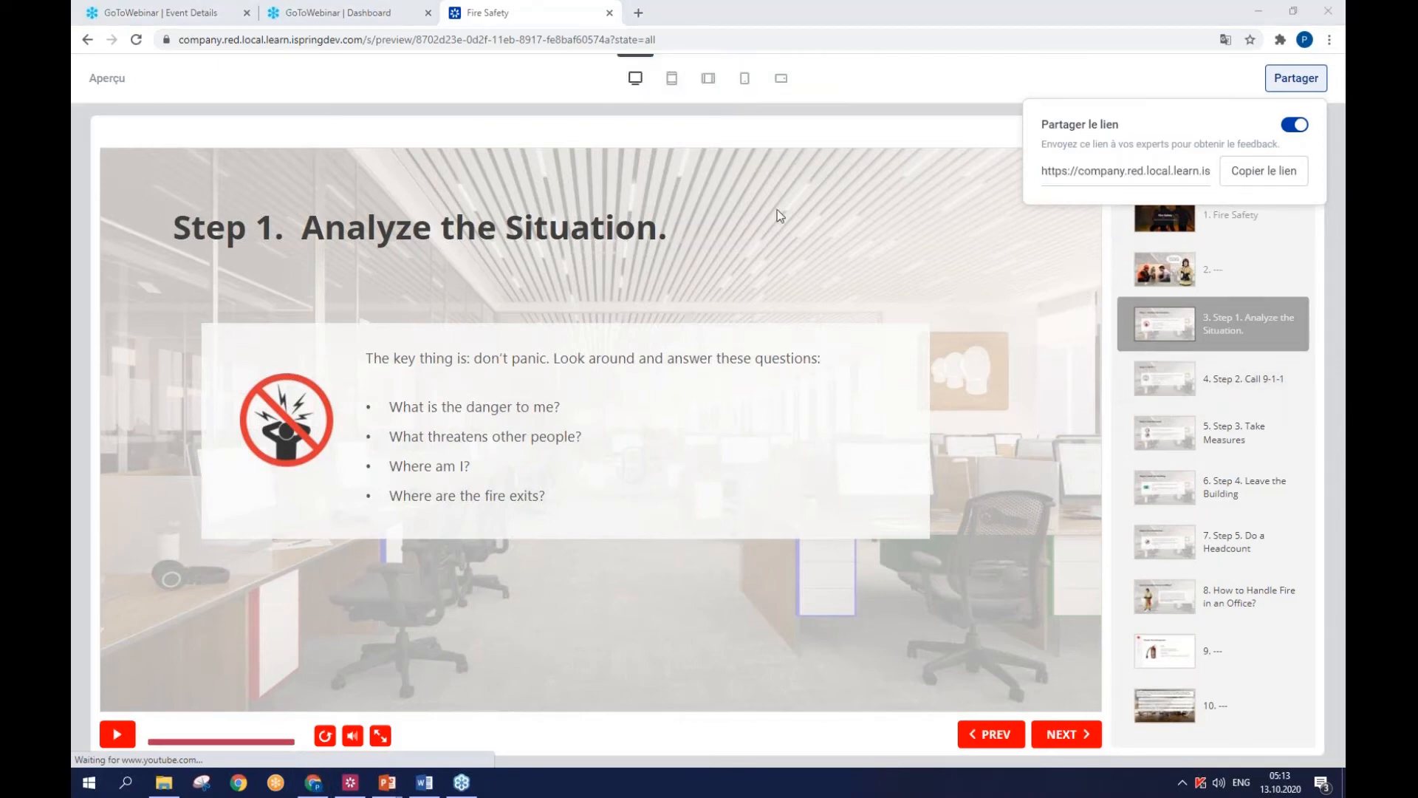
- Return to the list of all documents and create a new page
click(86, 42)
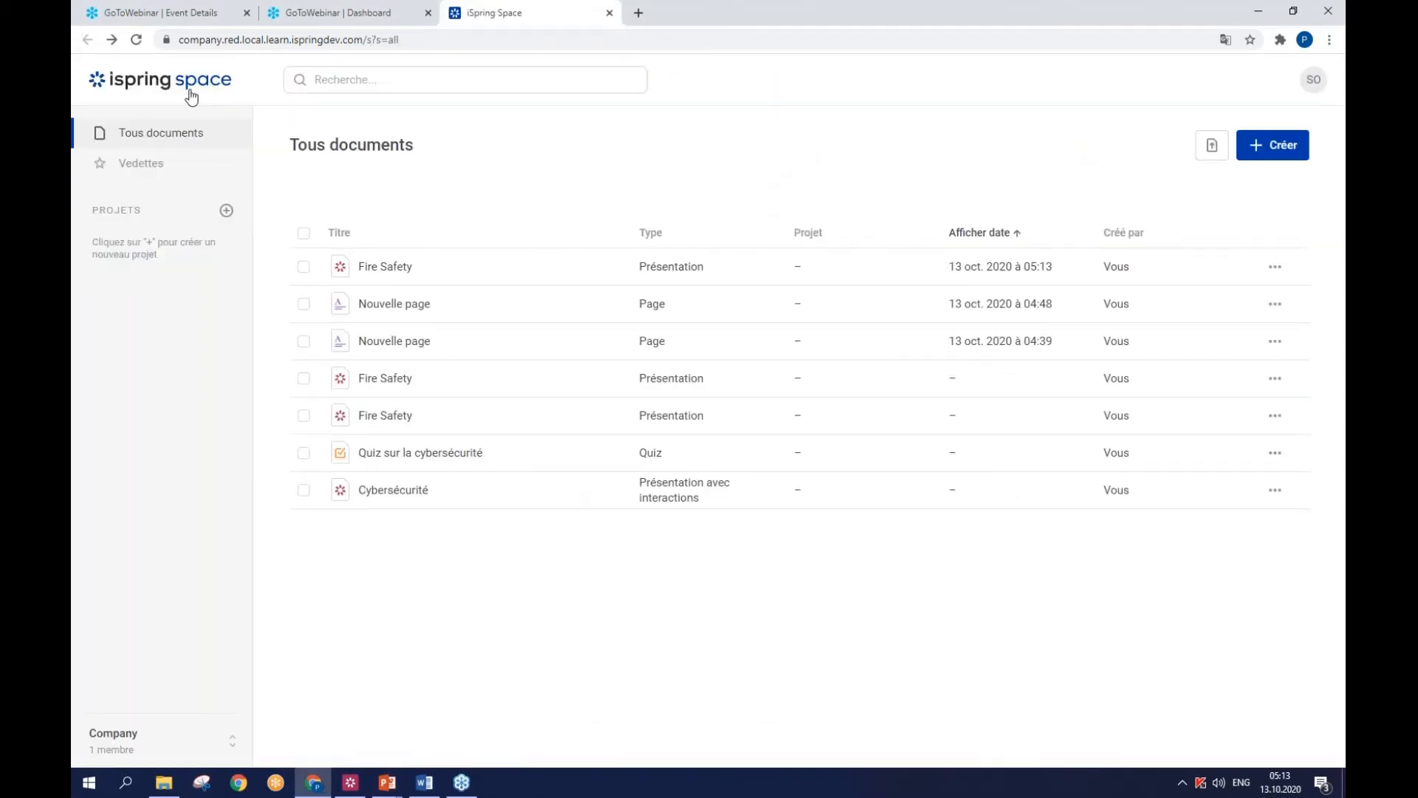
click(1267, 147)
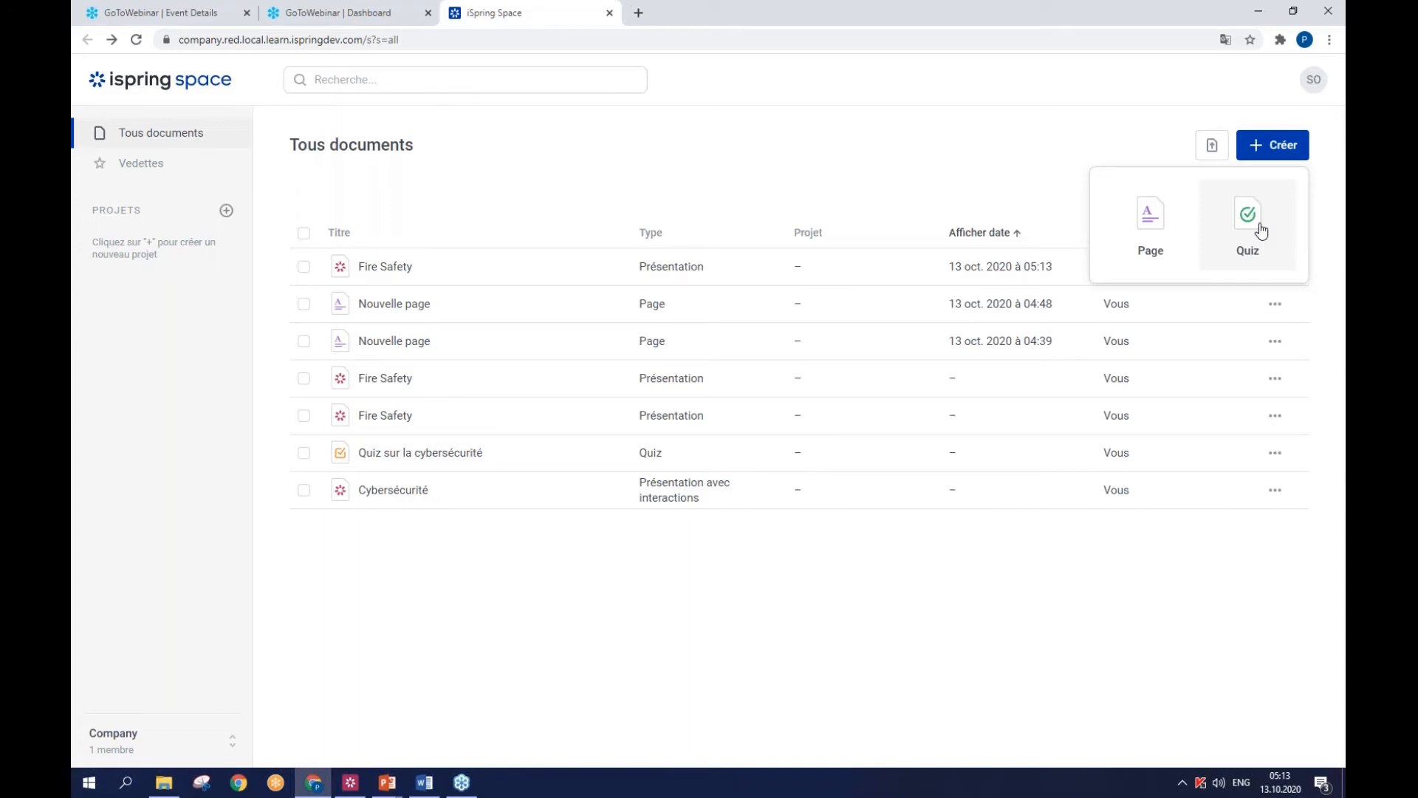
click(1139, 240)
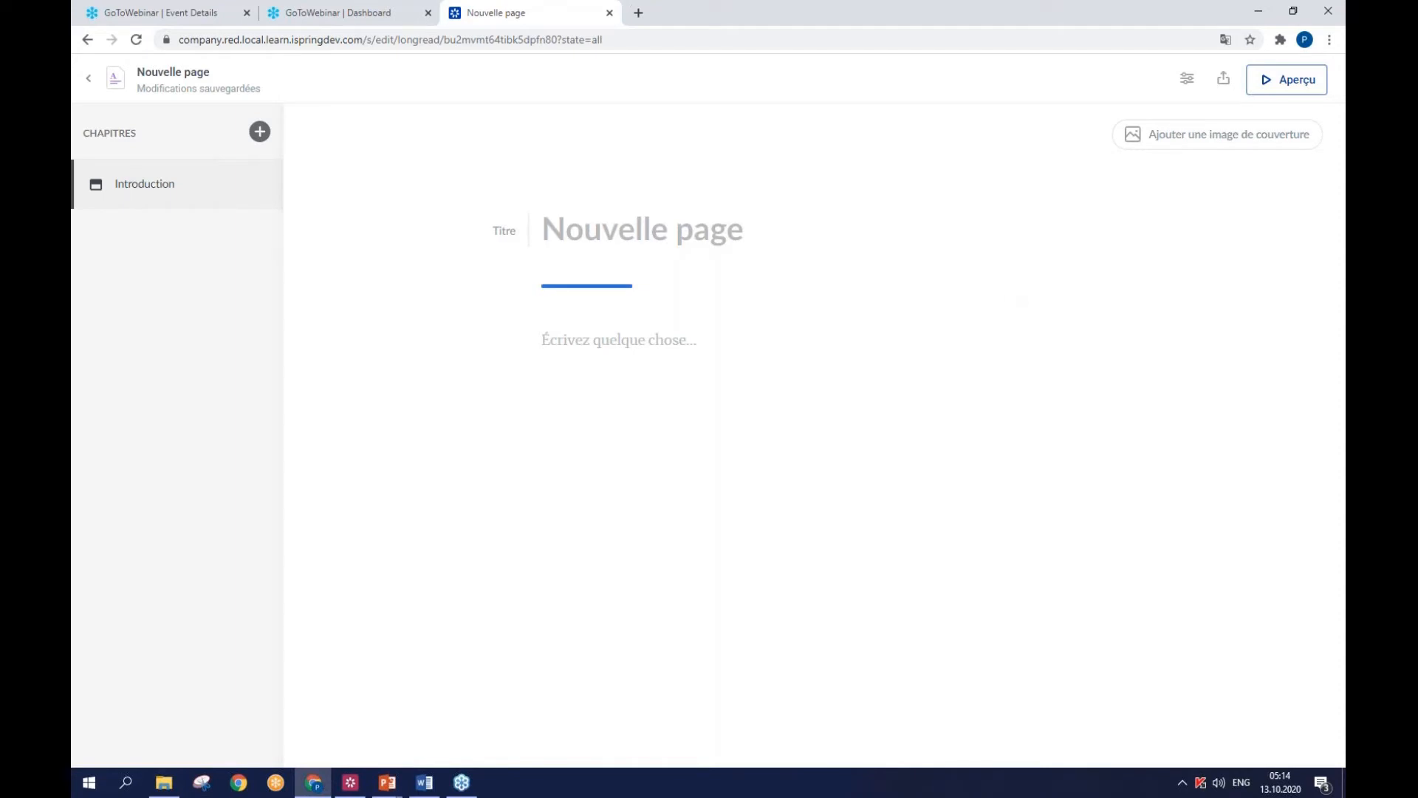
- Look through Fire Safety Page Text.docx in Word, then return to the browser and paste "Fire Safety" as the new page's title
key(alt+Tab)
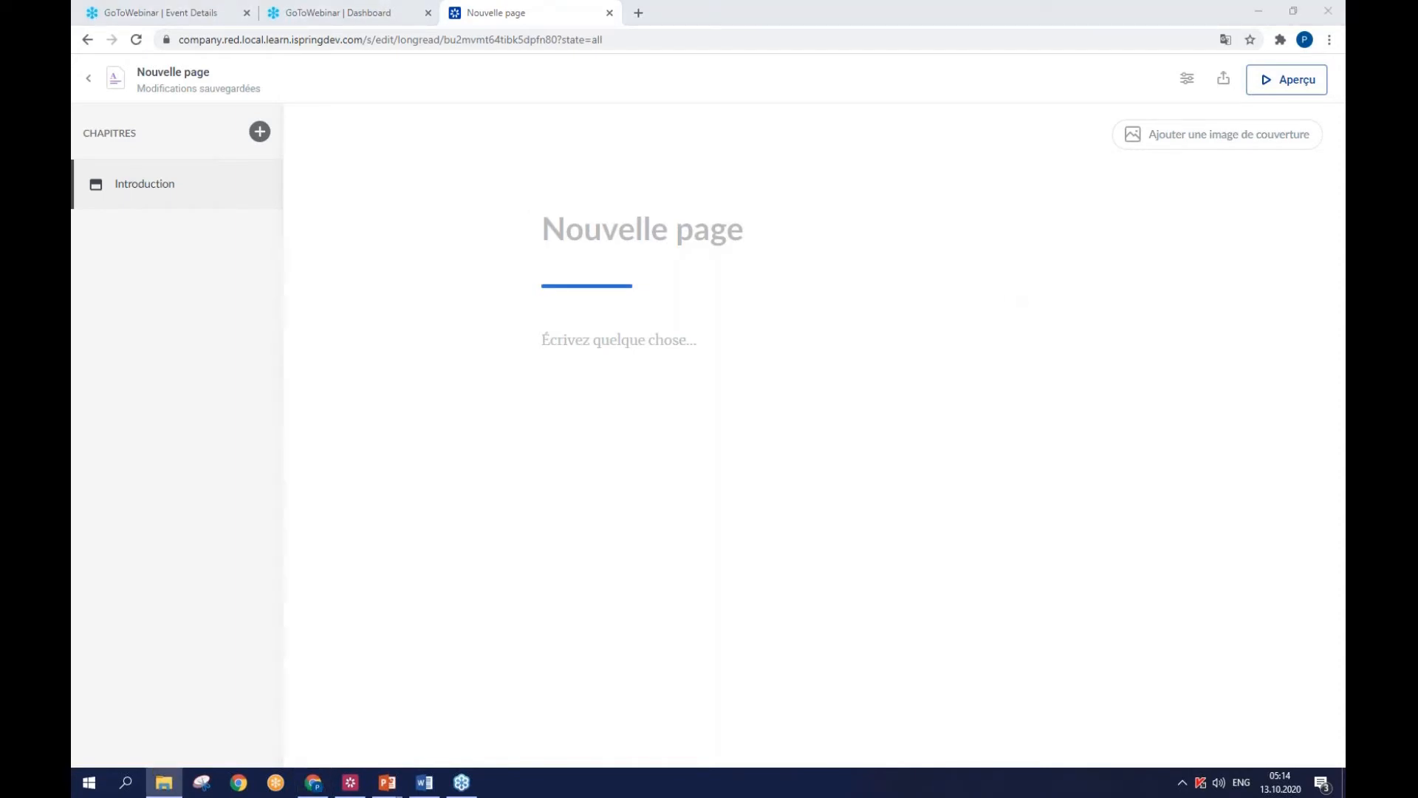
key(alt+Tab)
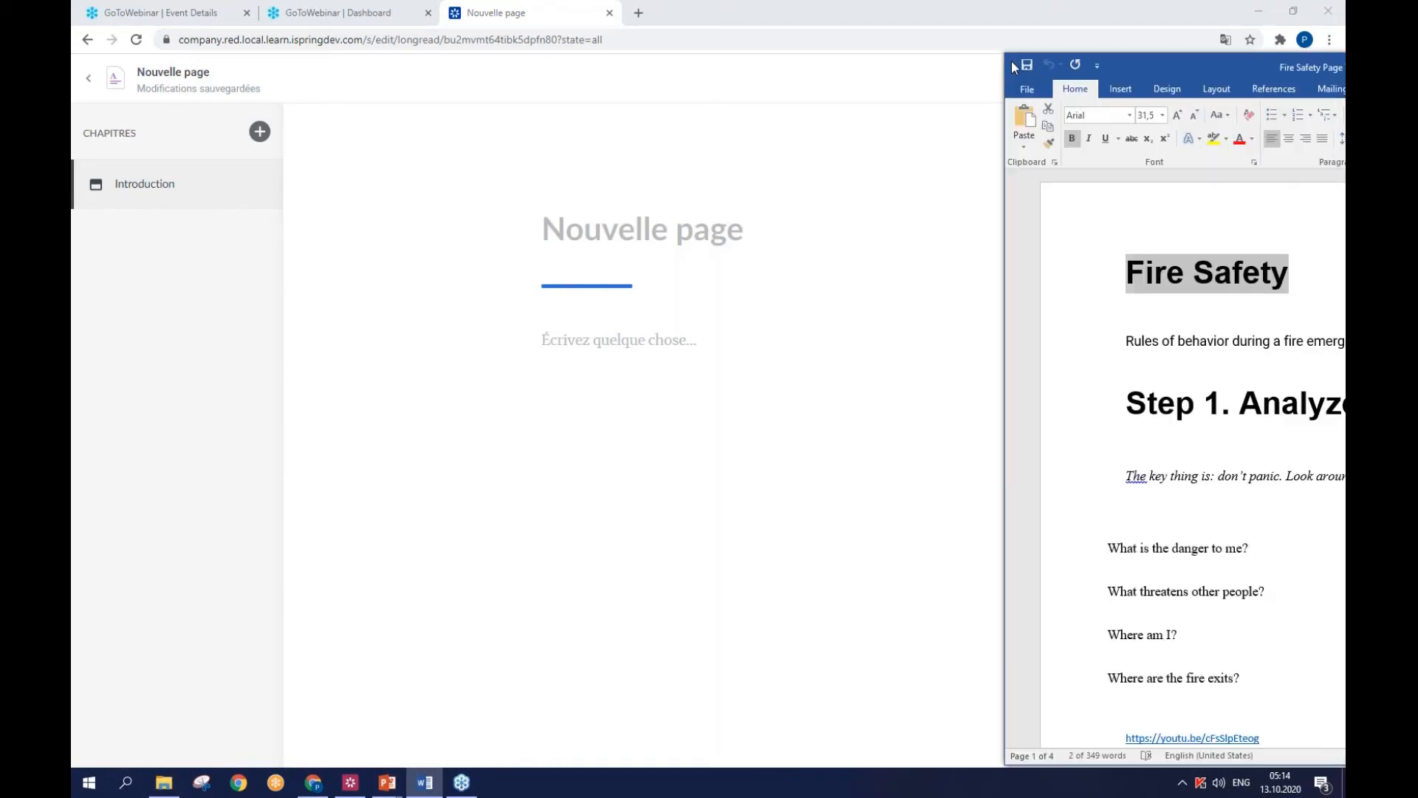
scroll(728, 273, down, 10)
scroll(742, 425, down, 15)
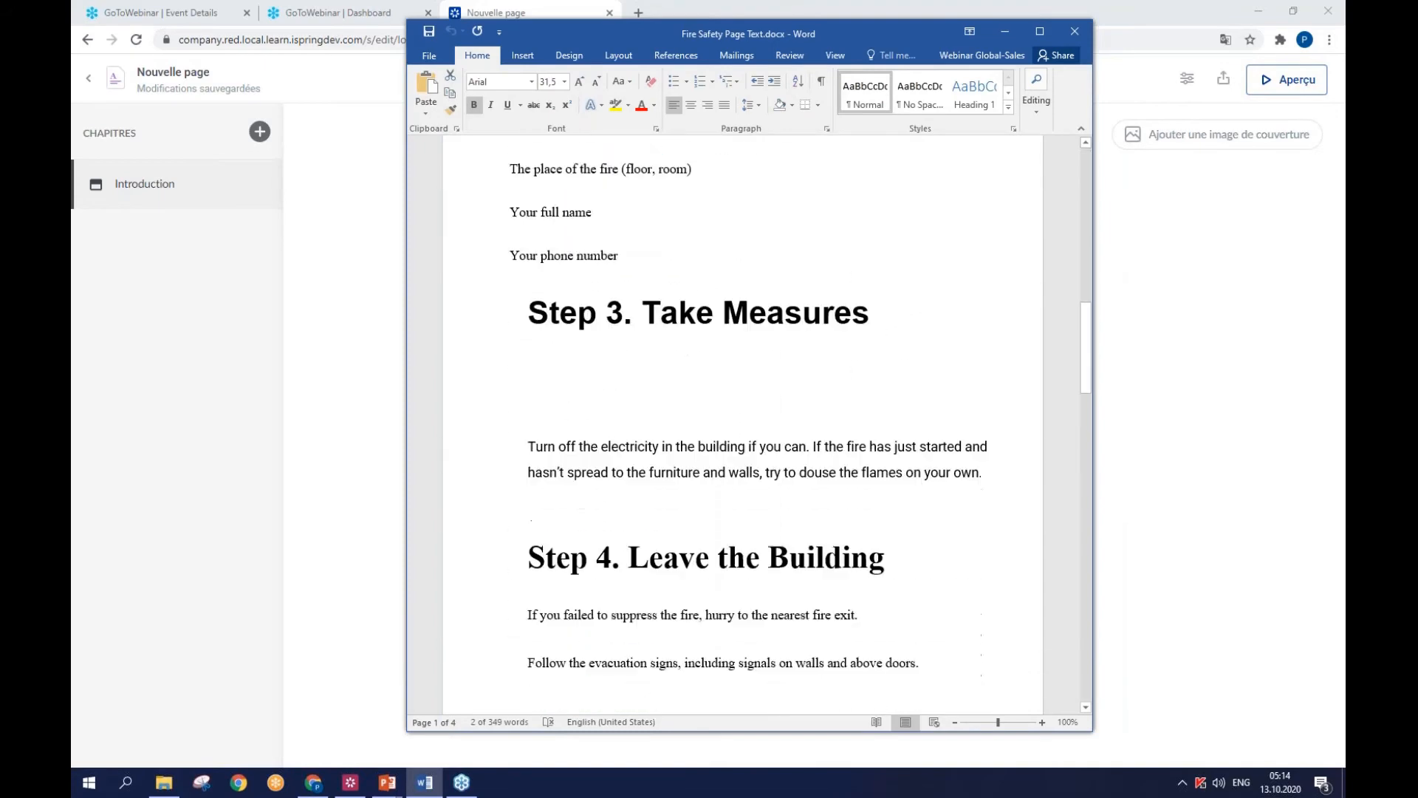
scroll(742, 424, up, 10)
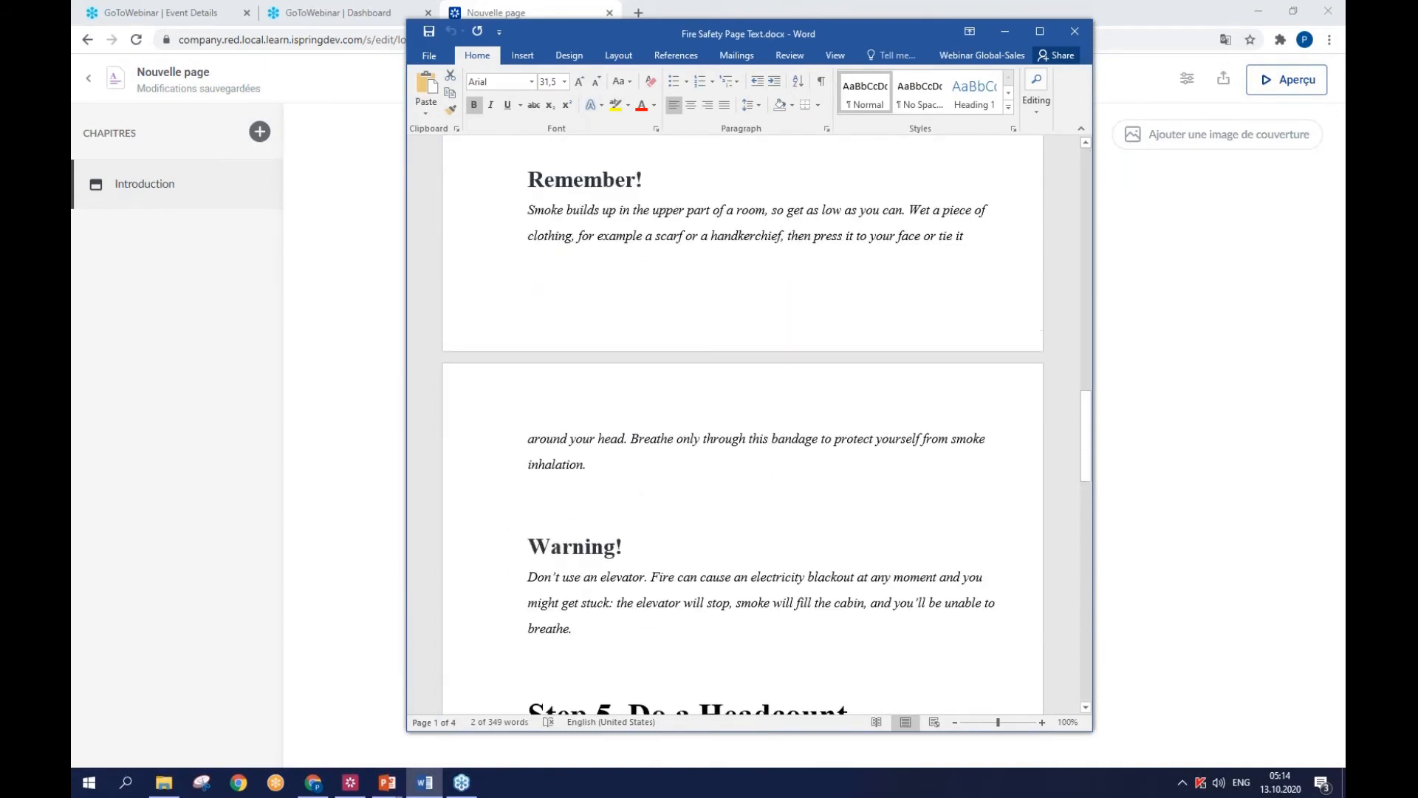
drag(871, 33, 941, 32)
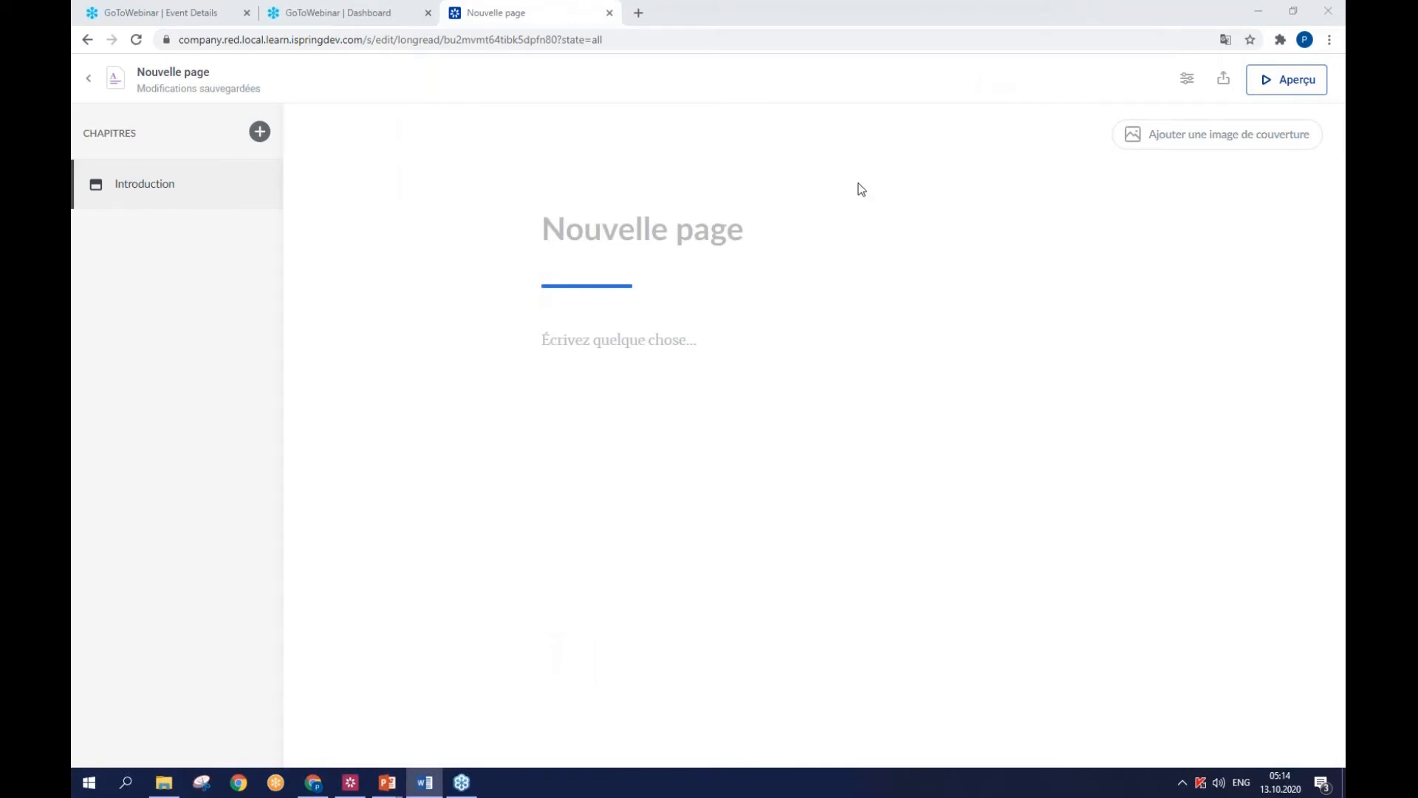
click(574, 234)
text(Fire Safety)
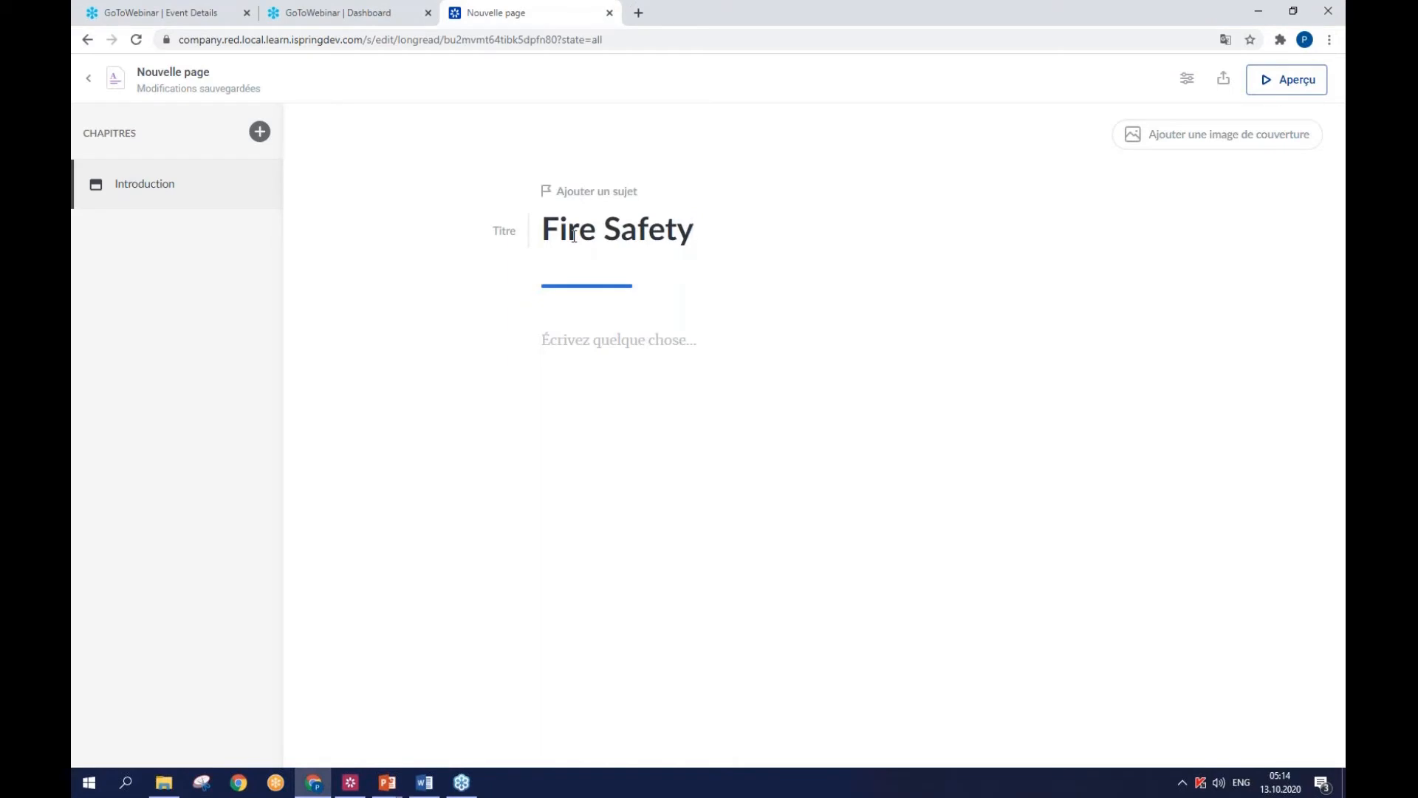
- Add the firefighters picture as the page's cover image and set its overlay contrast to 50%
click(1171, 145)
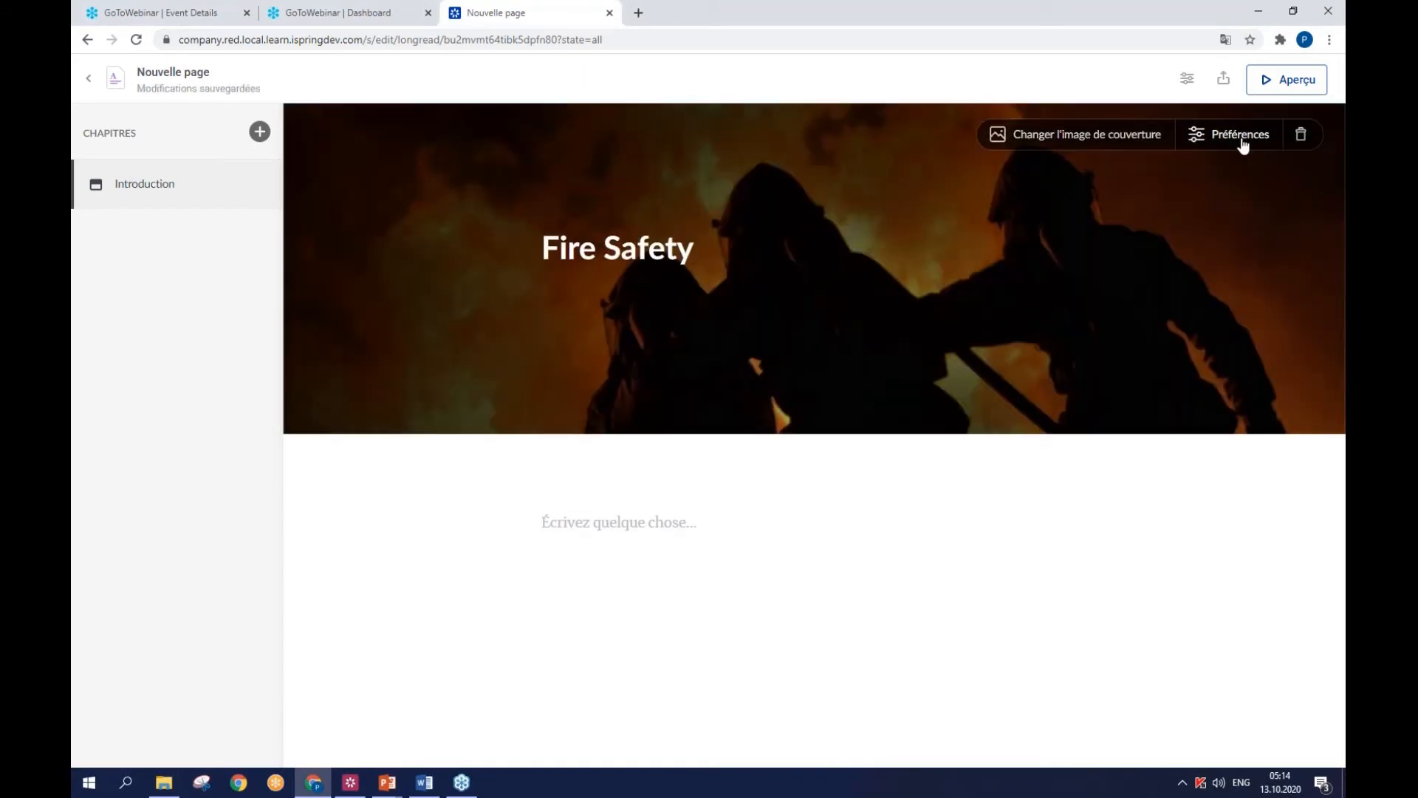
click(1242, 137)
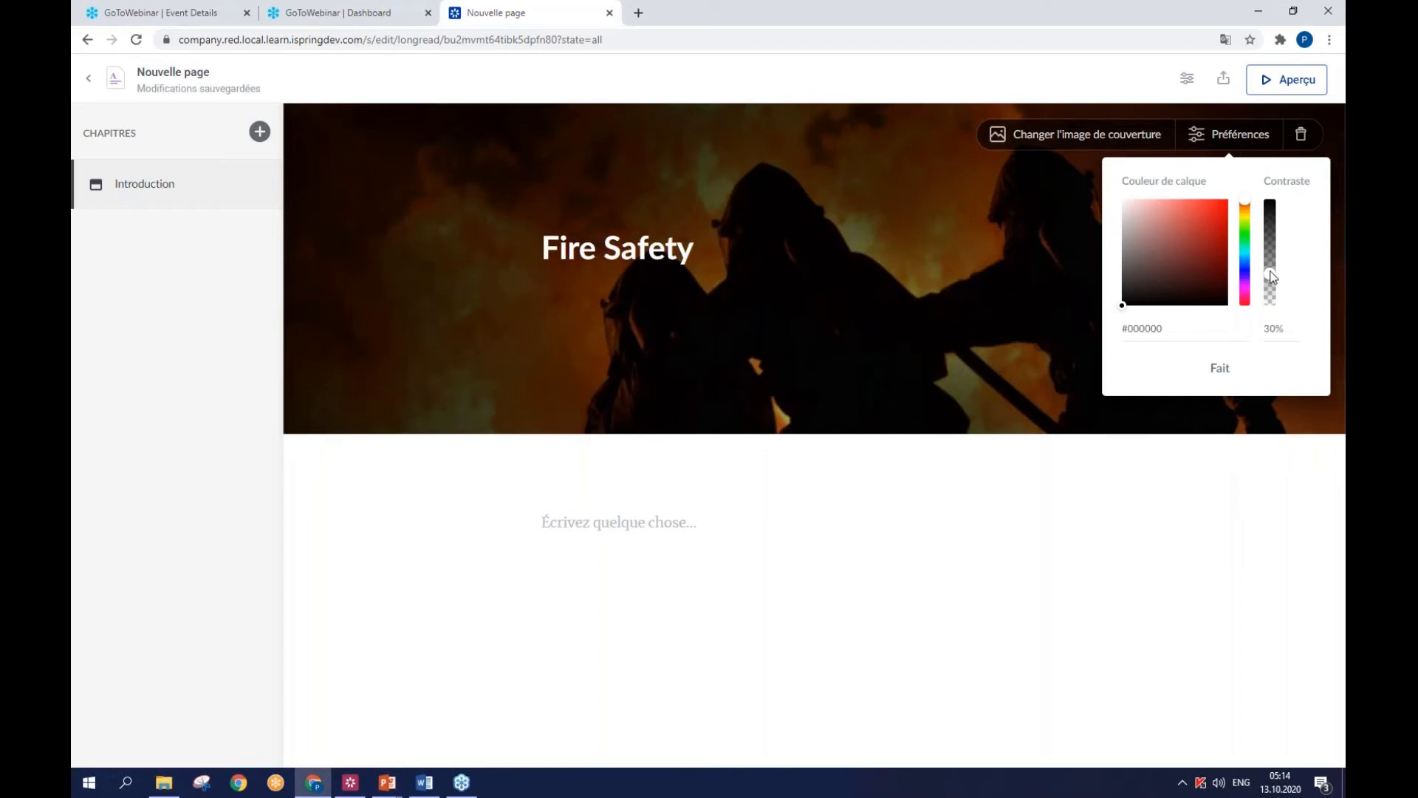
drag(1271, 277, 1270, 252)
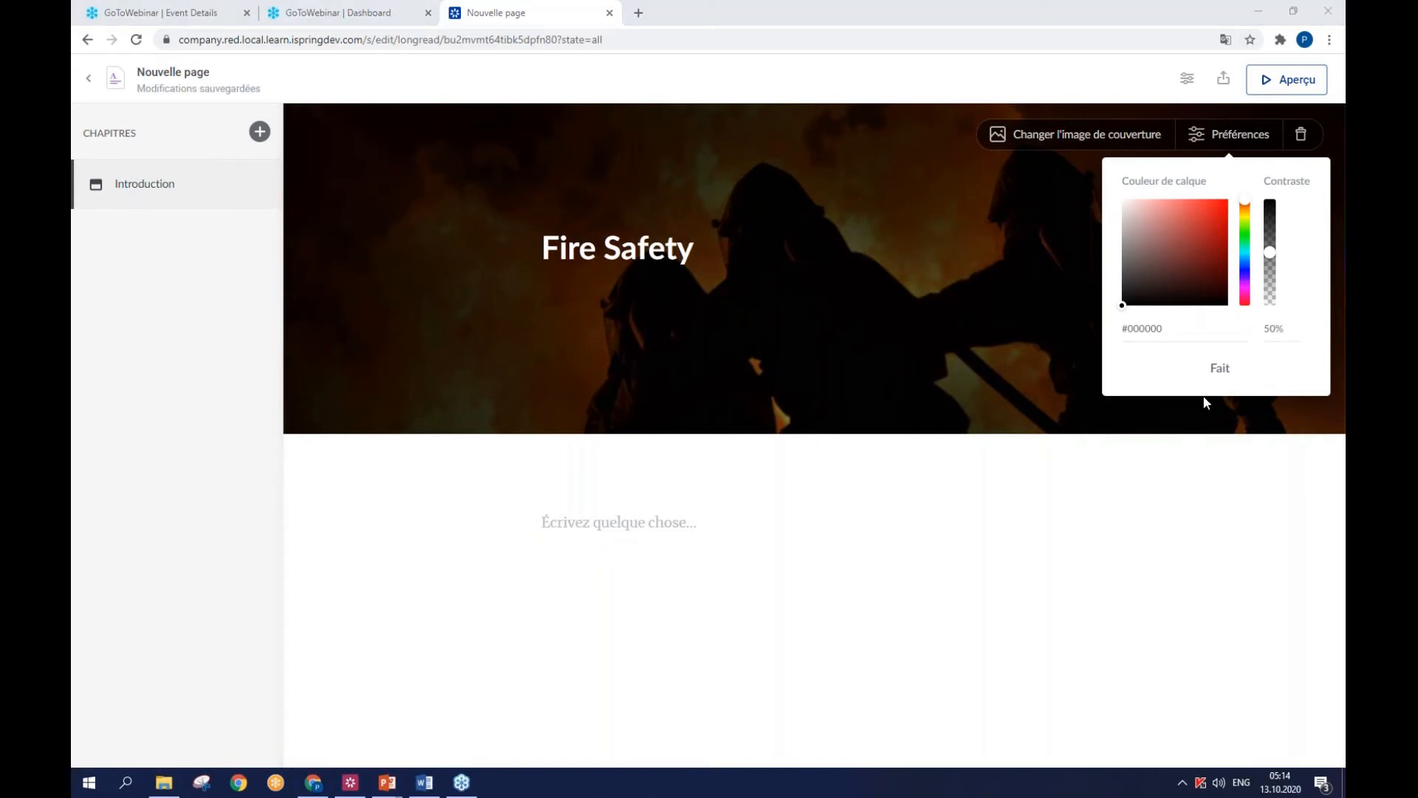
click(1250, 362)
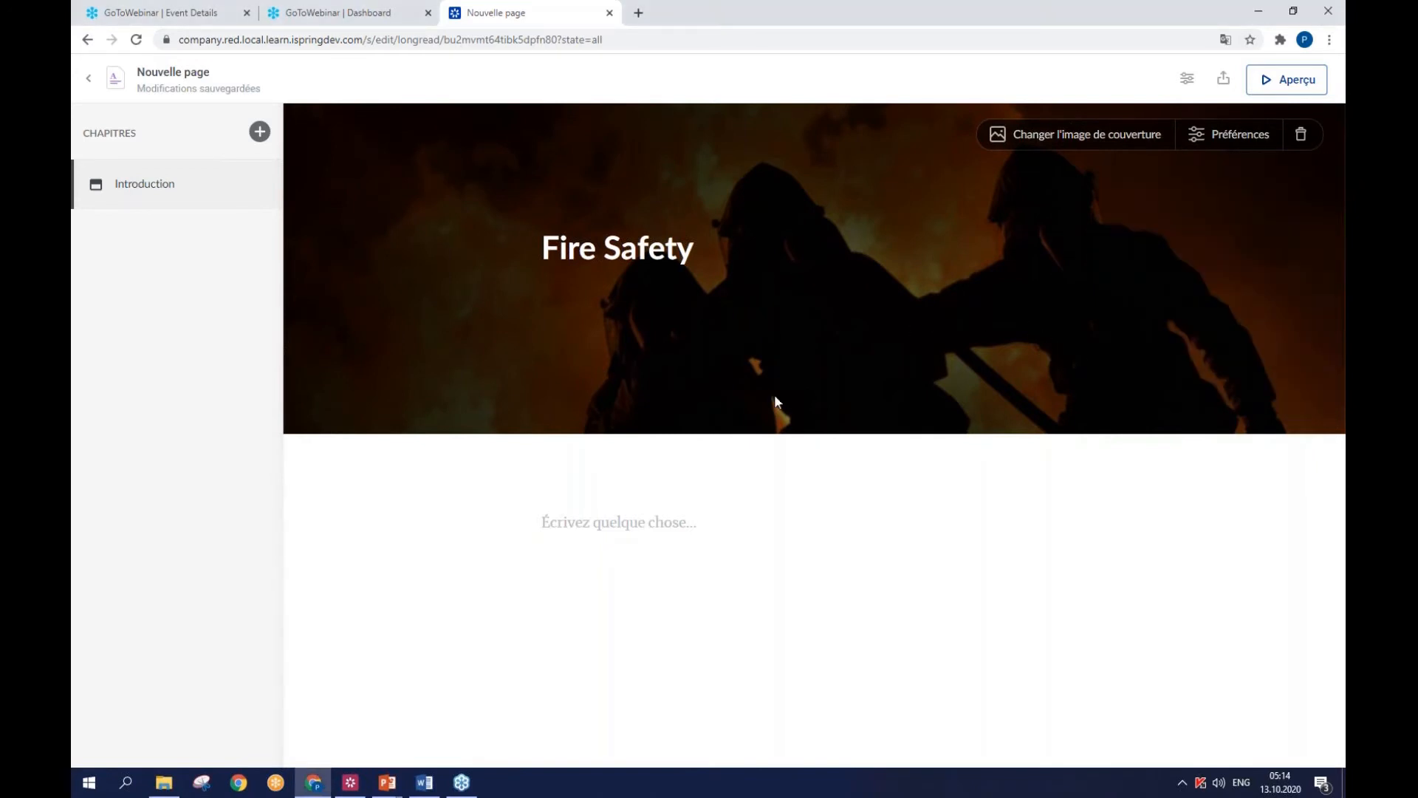
- Copy "Rules of behavior during a fire emergency" from the Word document and paste it as the introduction text below the cover
key(alt+Tab)
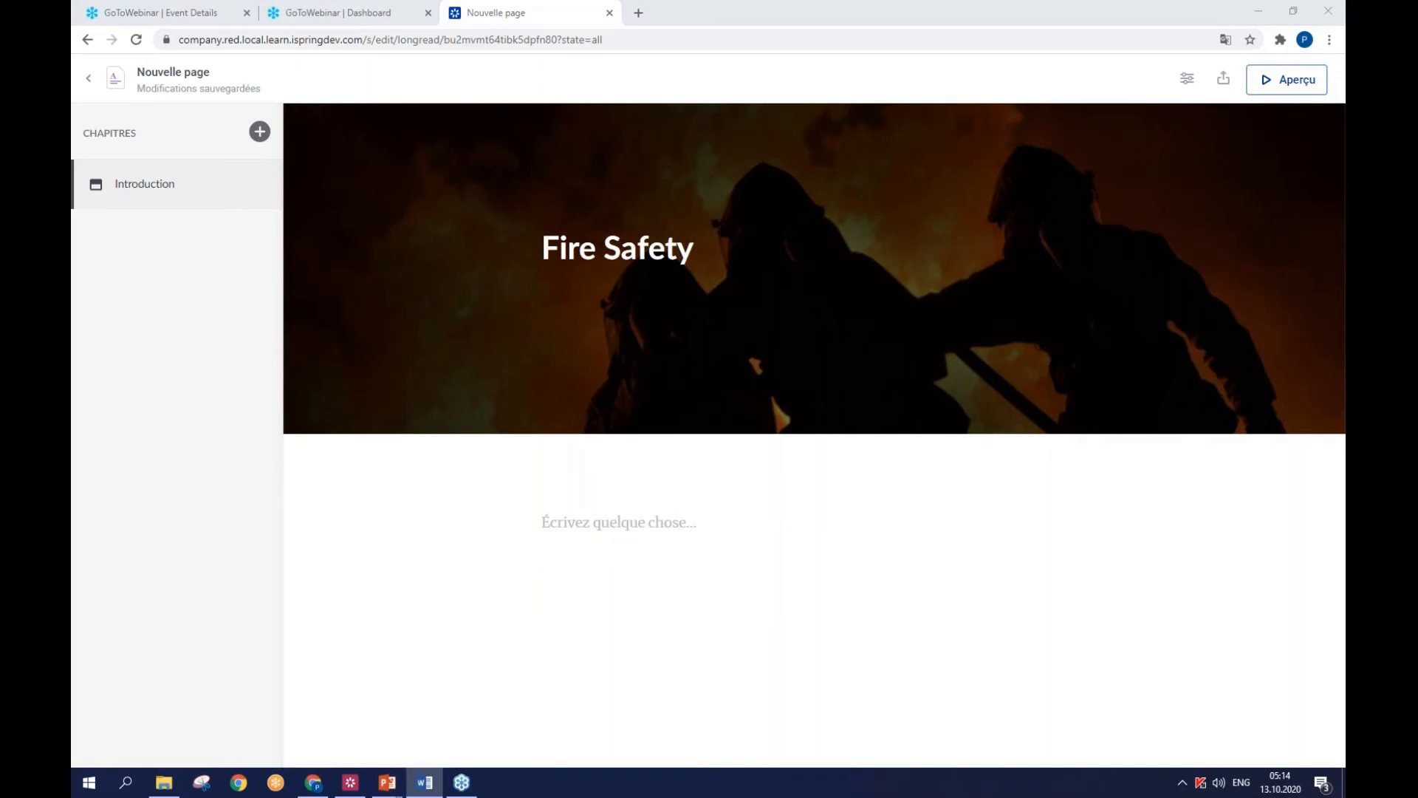
click(598, 519)
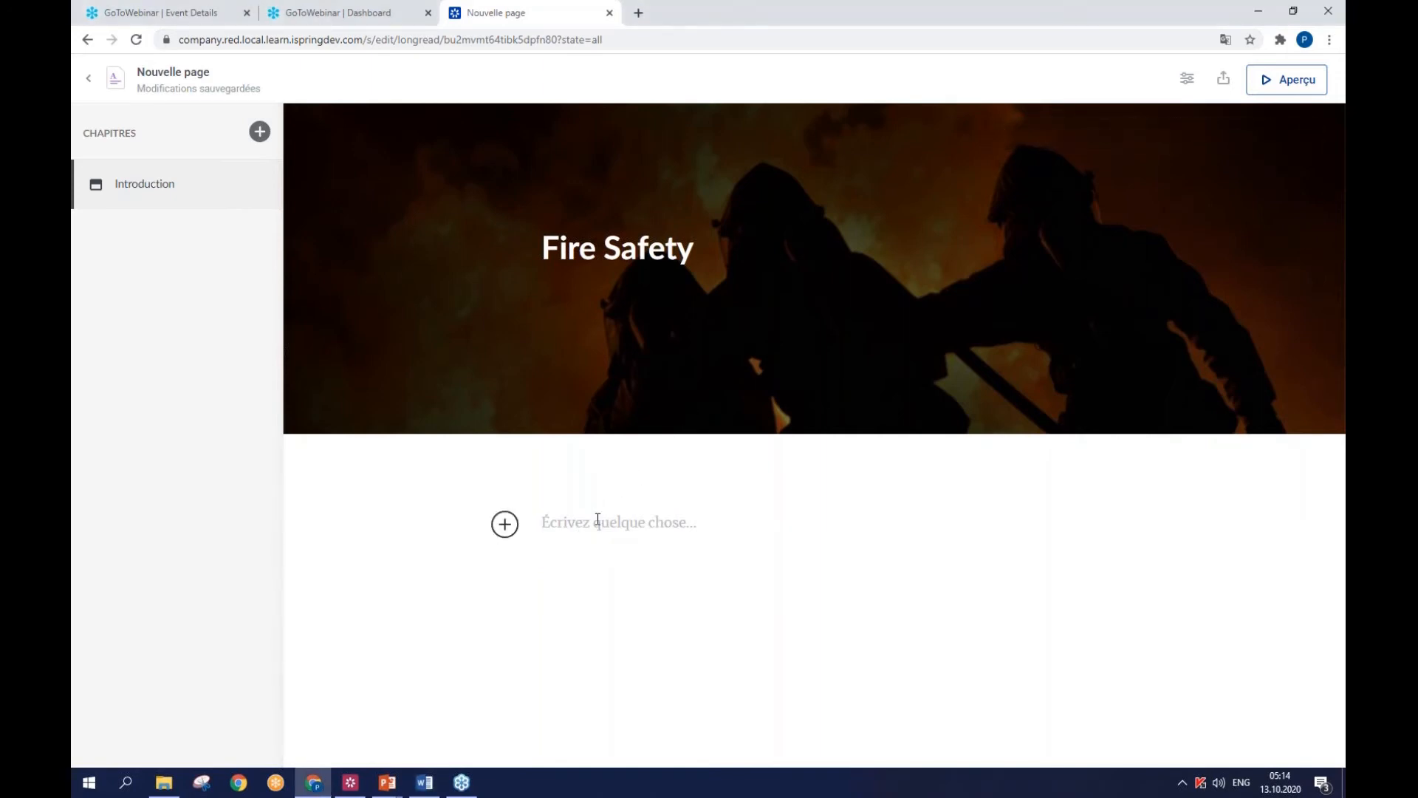
text(Rules of behavior during a fire emergency)
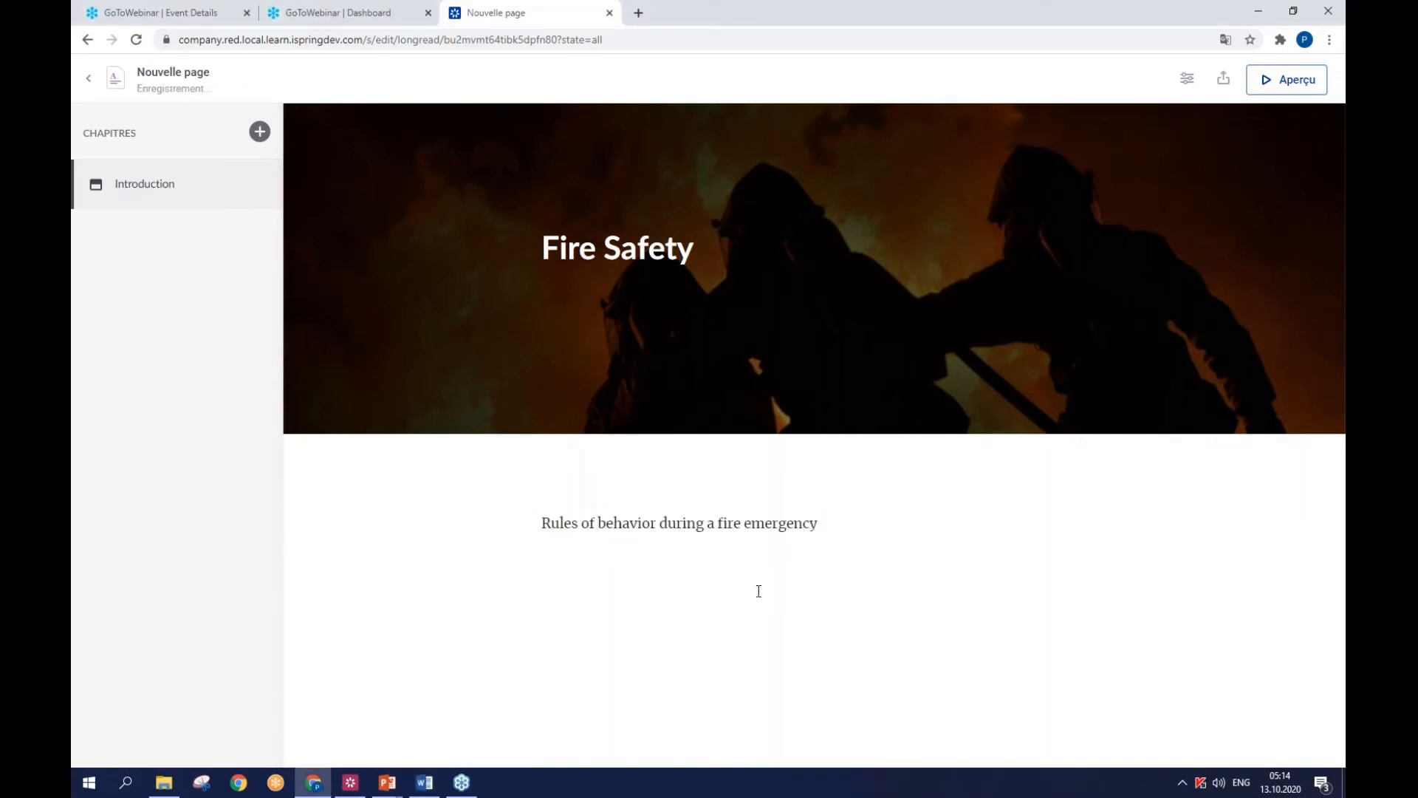
- Add three new chapters to the page after the introduction
click(259, 132)
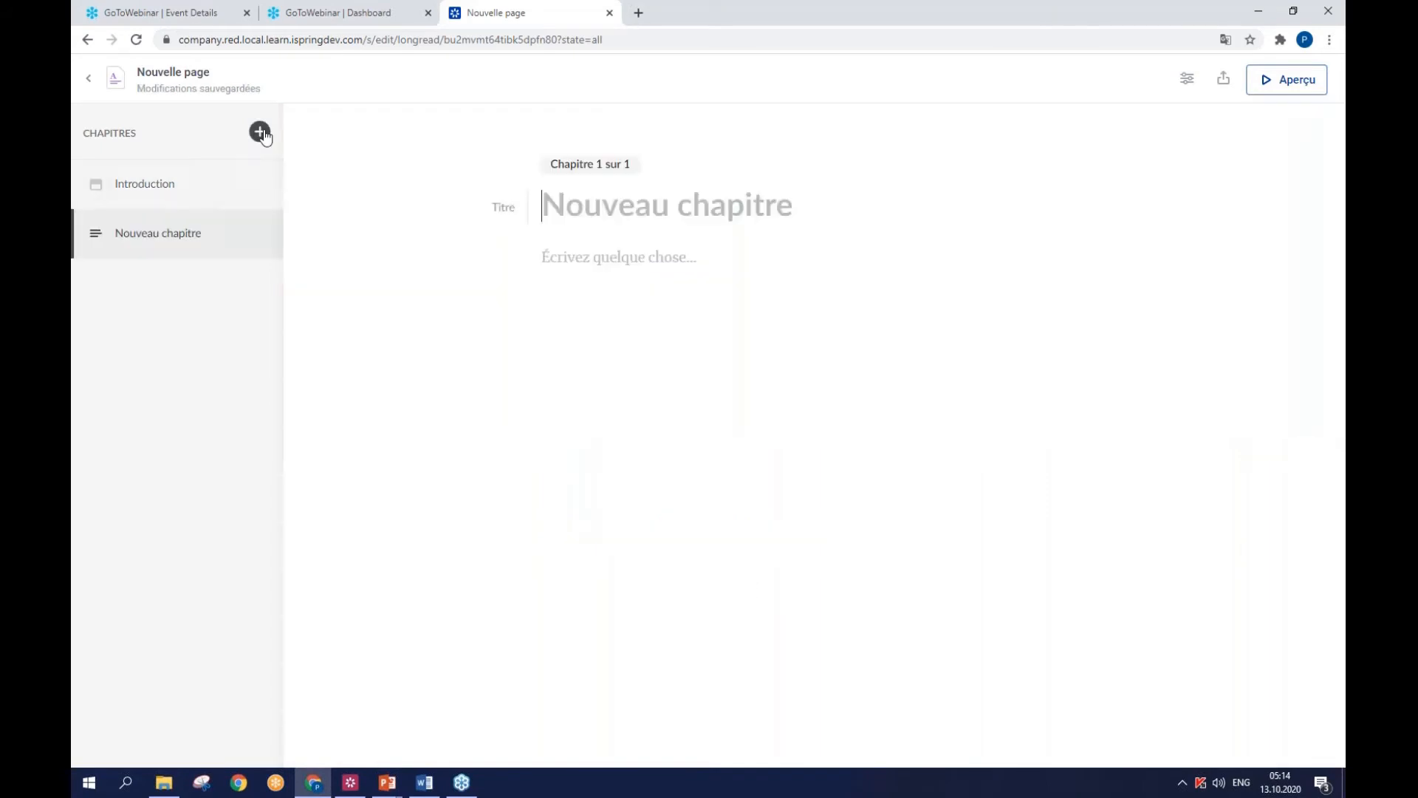
click(259, 132)
click(259, 131)
- Title the first new chapter "Step 1. Analyze the Situation" using the heading copied from the Word document
click(204, 235)
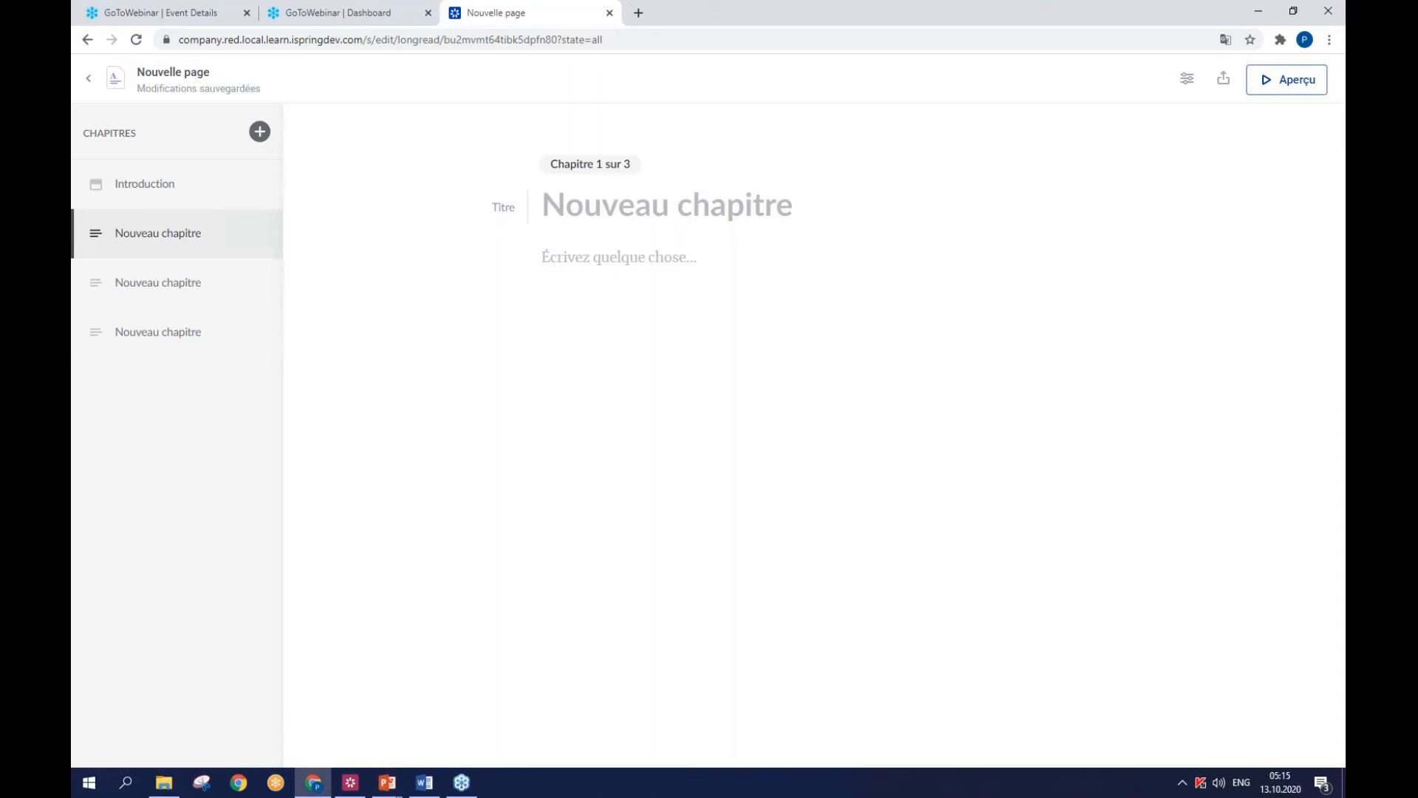
key(alt+Tab)
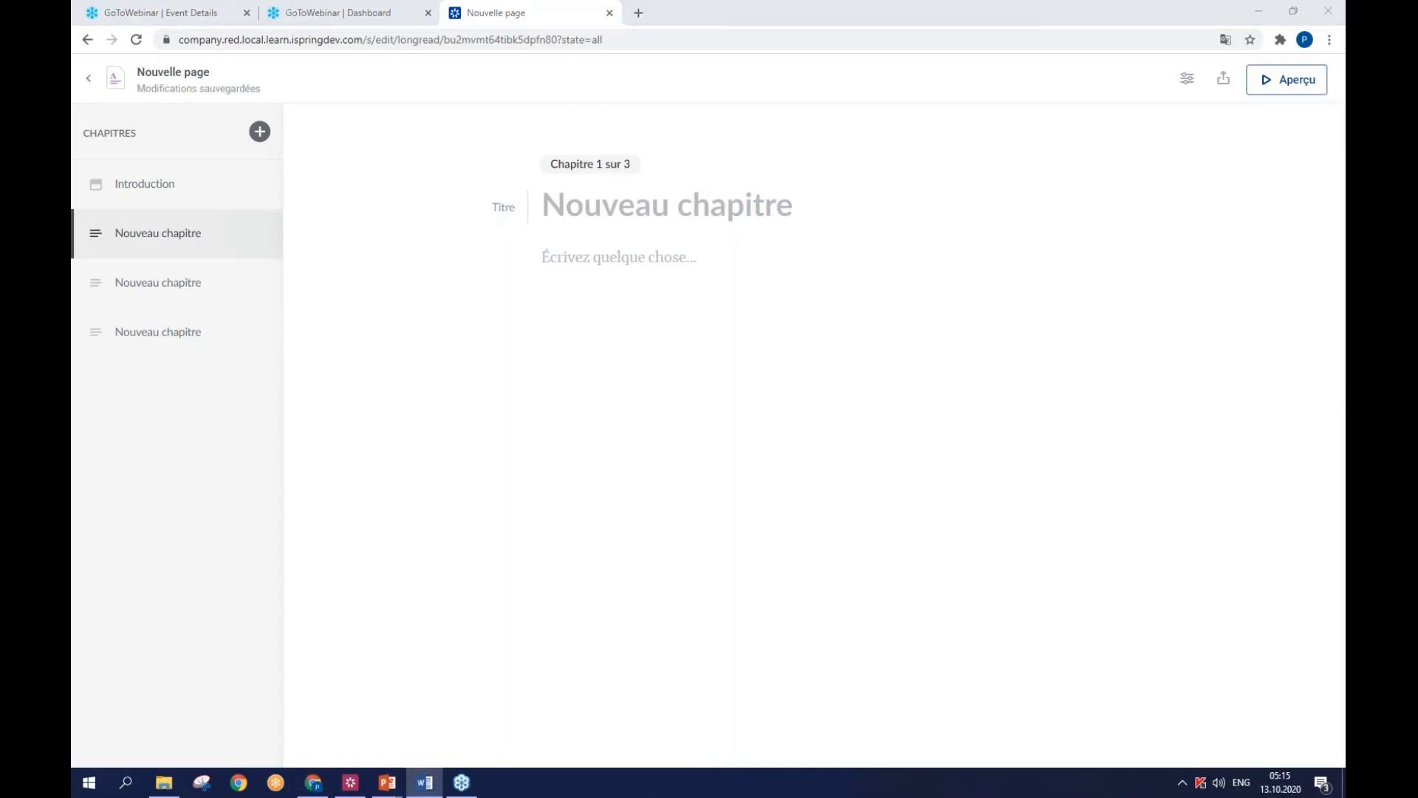
click(577, 203)
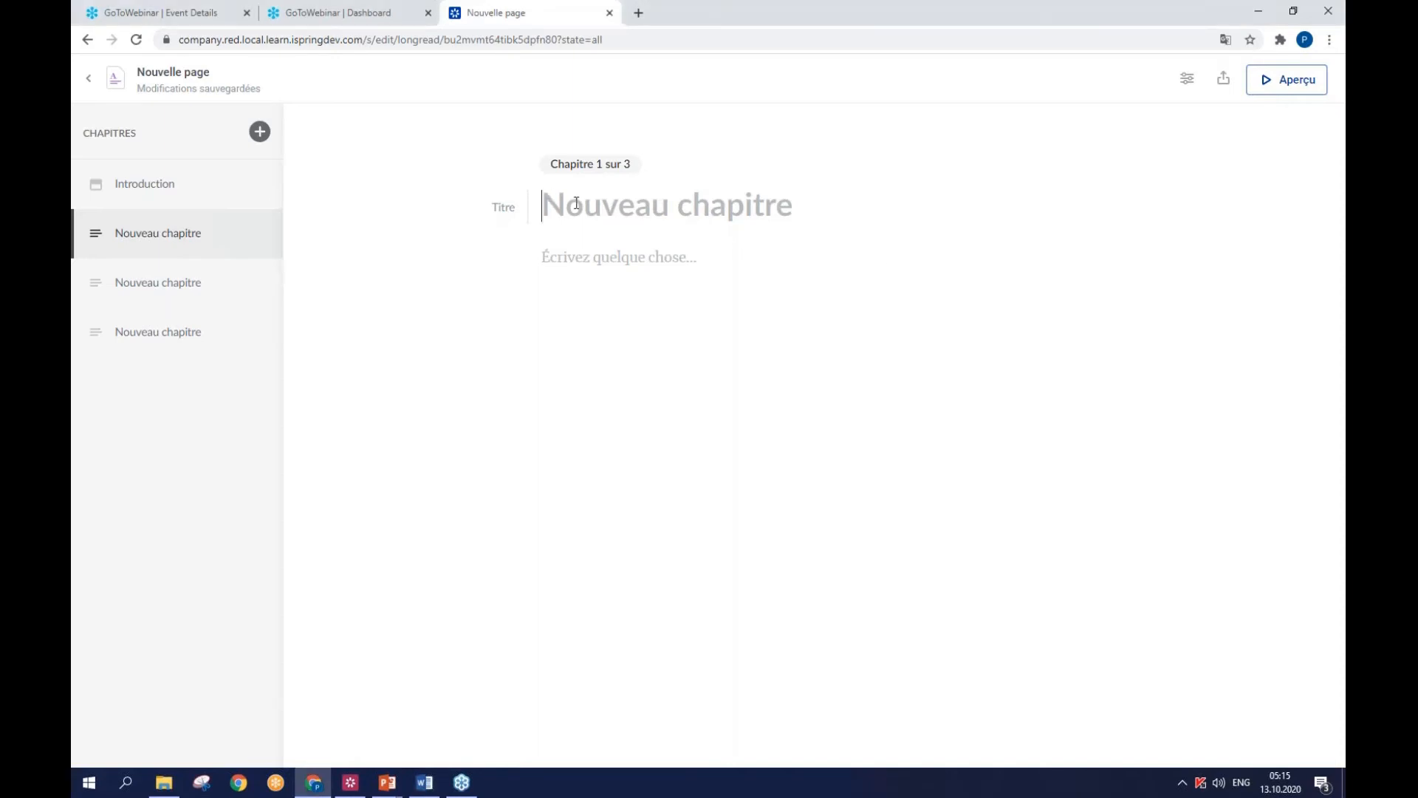
text(Step 1. Analyze the Situation)
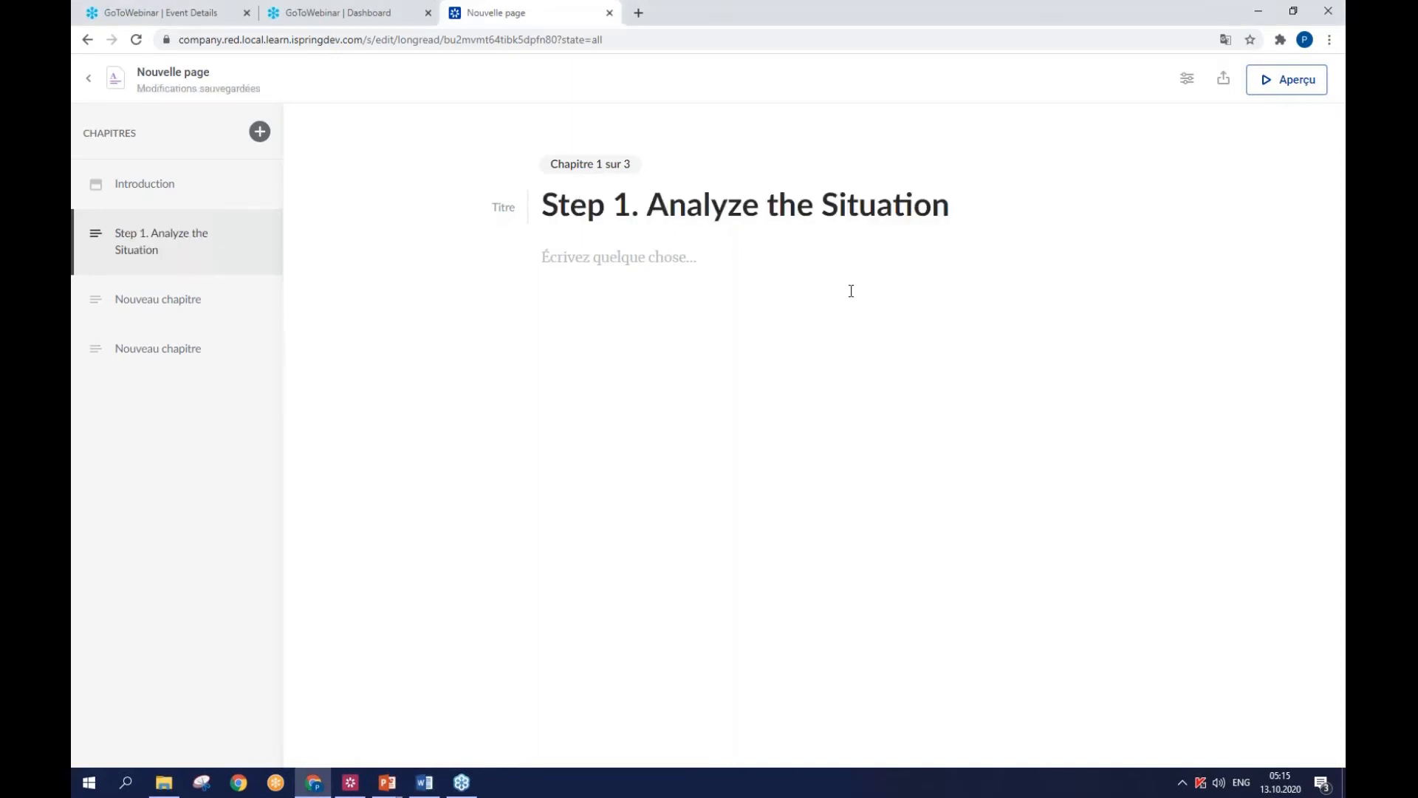
- Paste the Word sentence "The key thing is: don't panic. Look around and answer these questions:" as the Step 1 chapter's body text
key(alt+Tab)
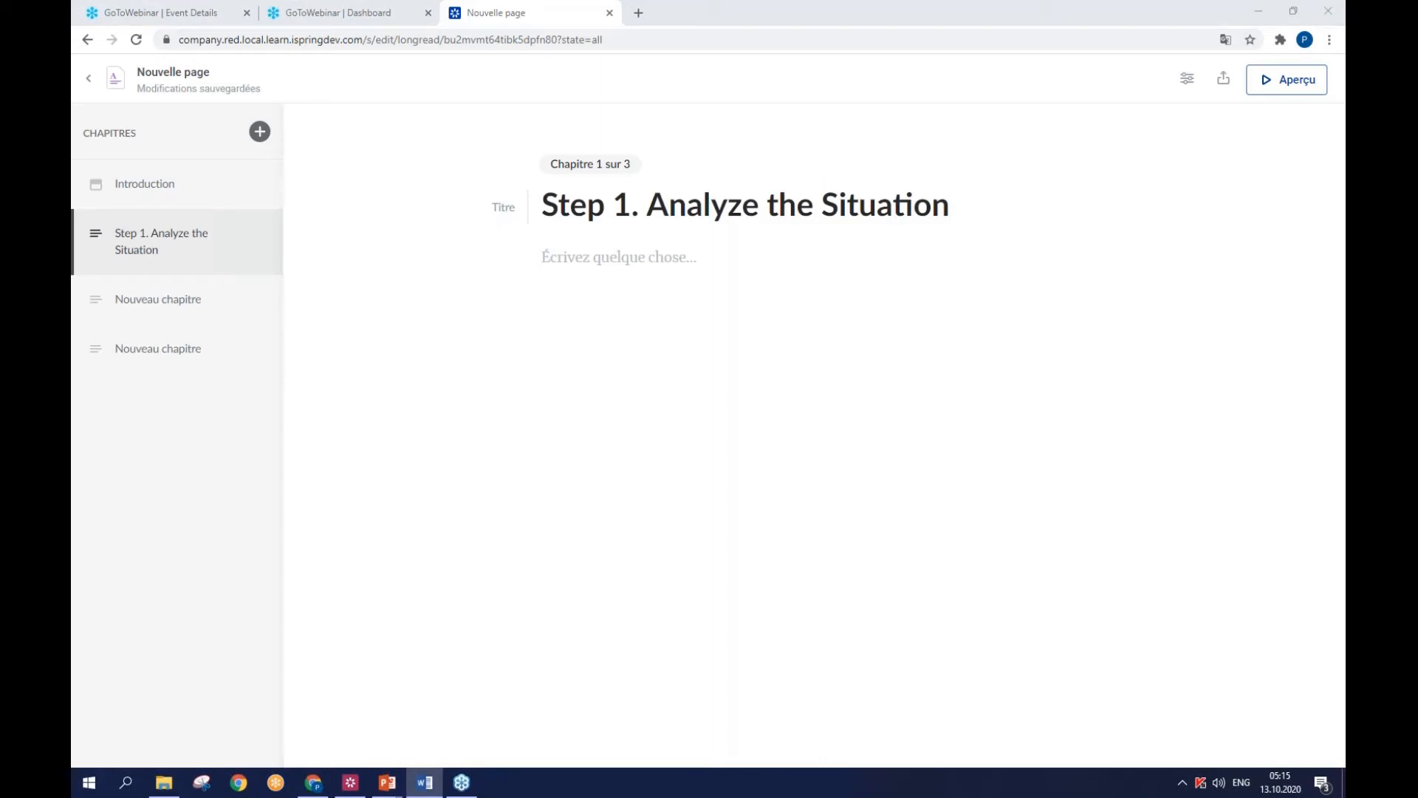
click(630, 255)
text(The key thing is: don’t panic. Look around and answer these questions:)
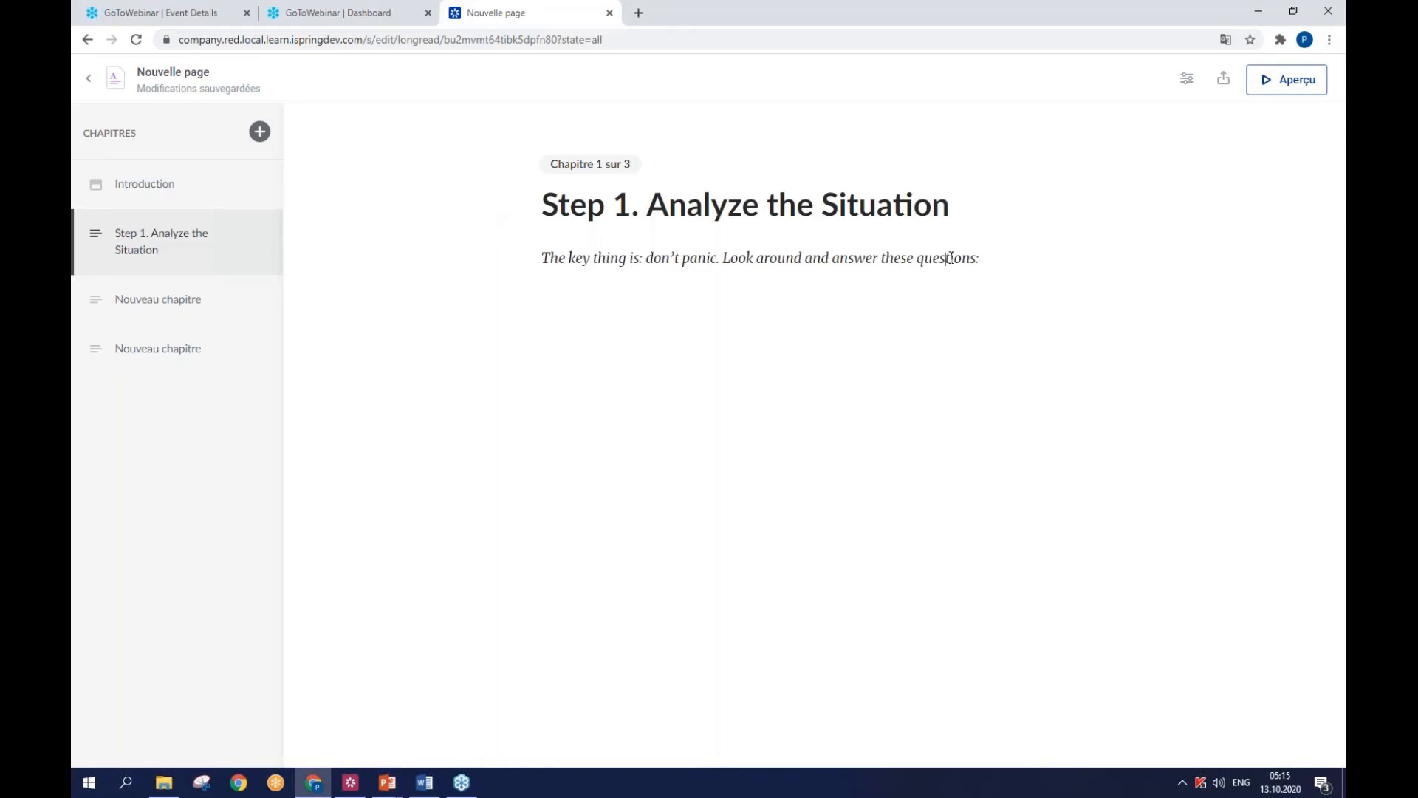
- Paste the four questions from the Word document below the Step 1 sentence and delete the duplicate "The key thing is" line
click(593, 310)
click(507, 310)
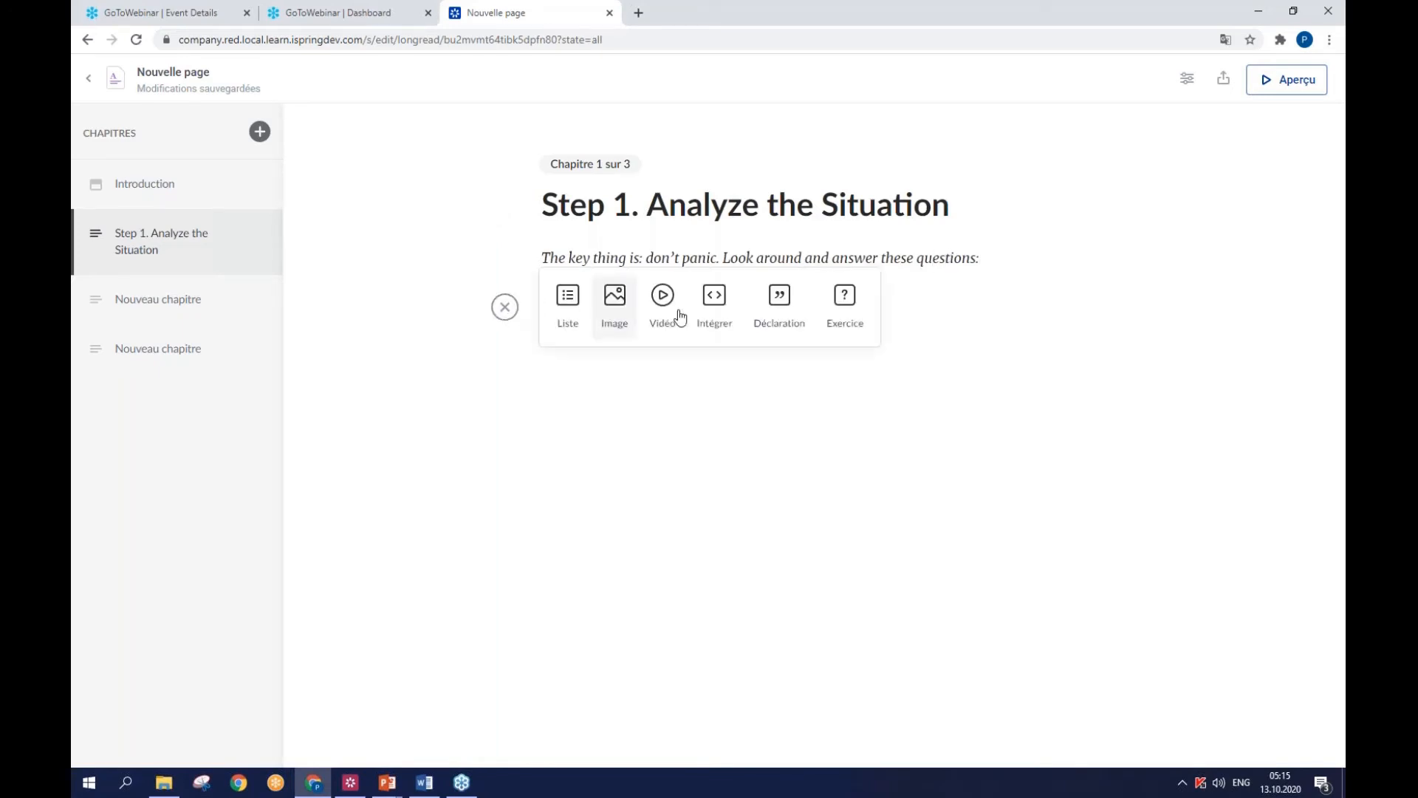
key(alt+Tab)
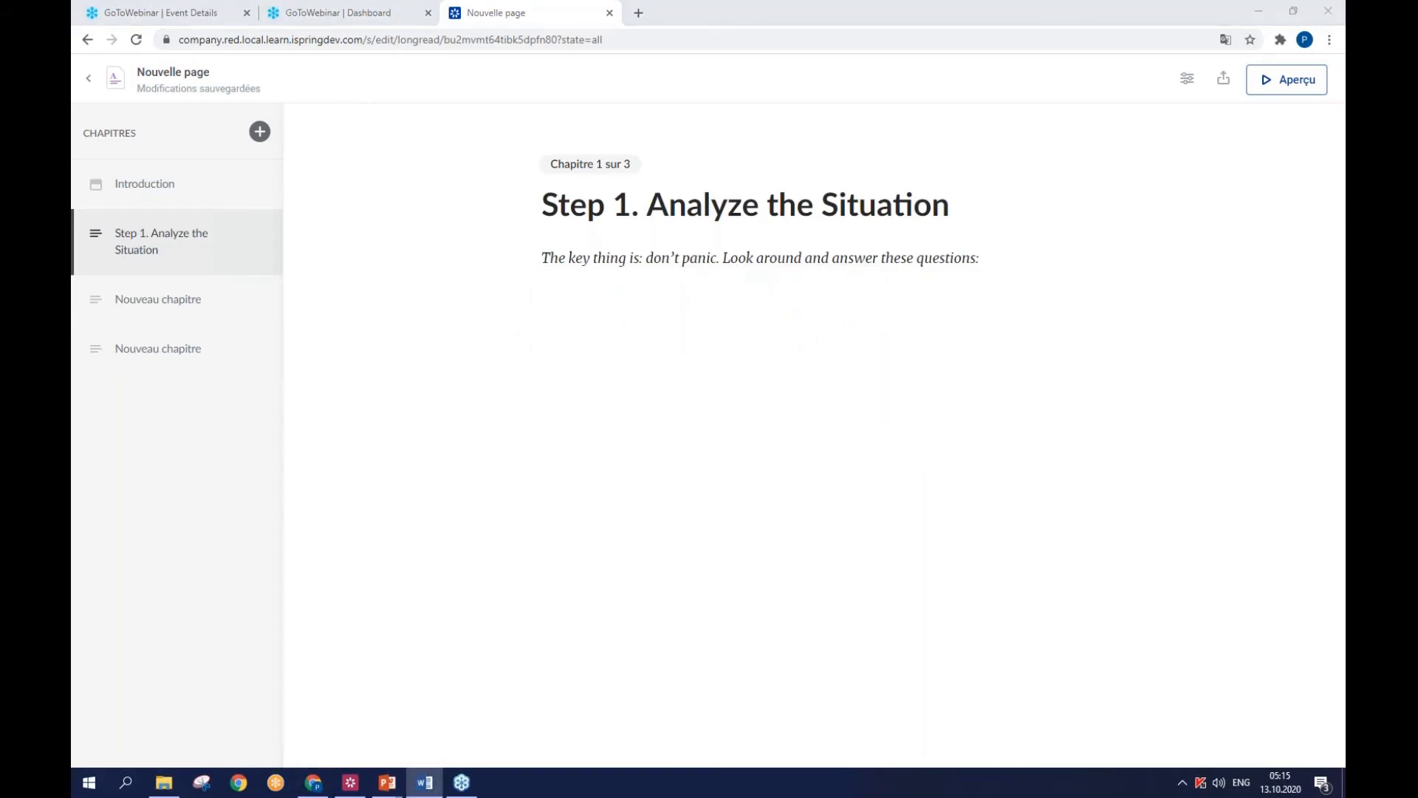
right_click(621, 304)
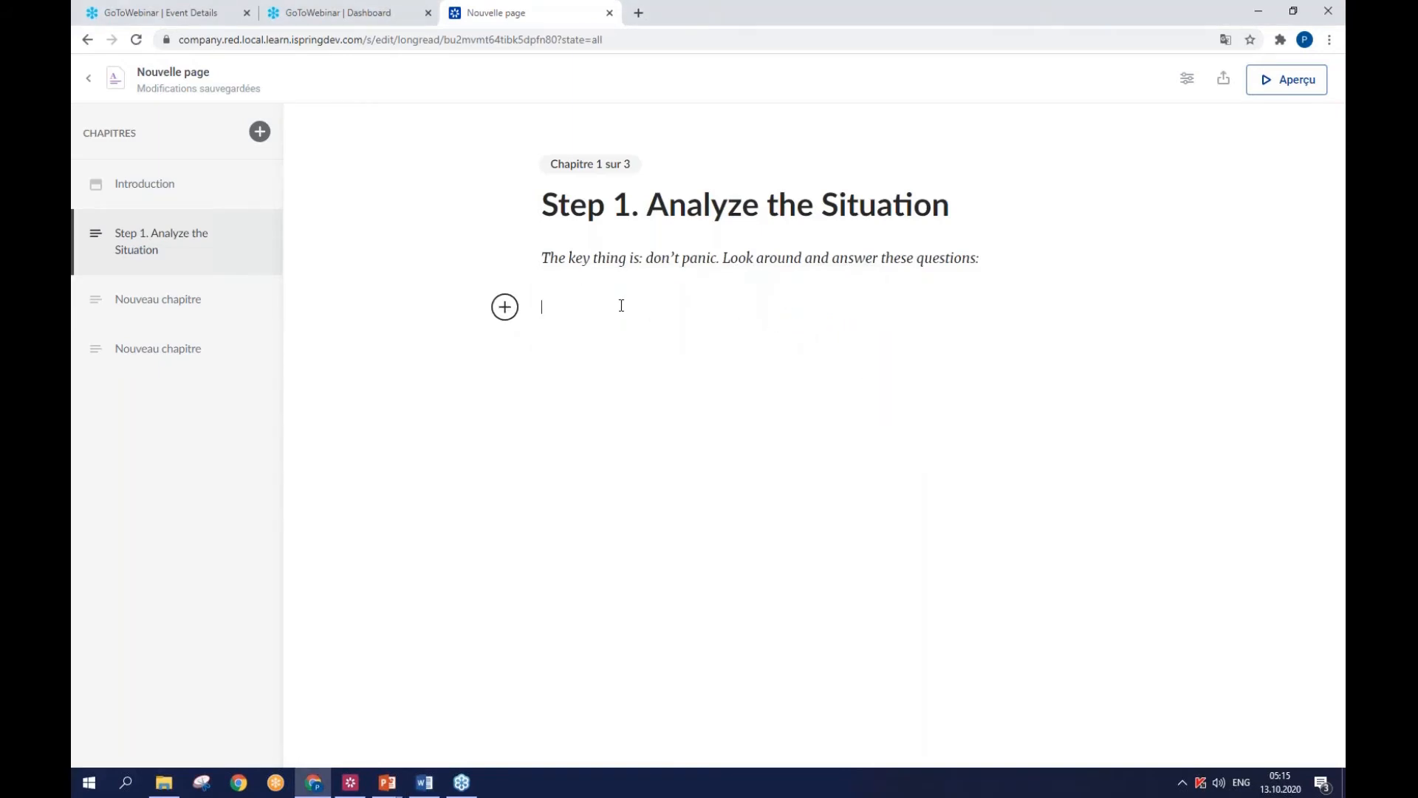
click(668, 424)
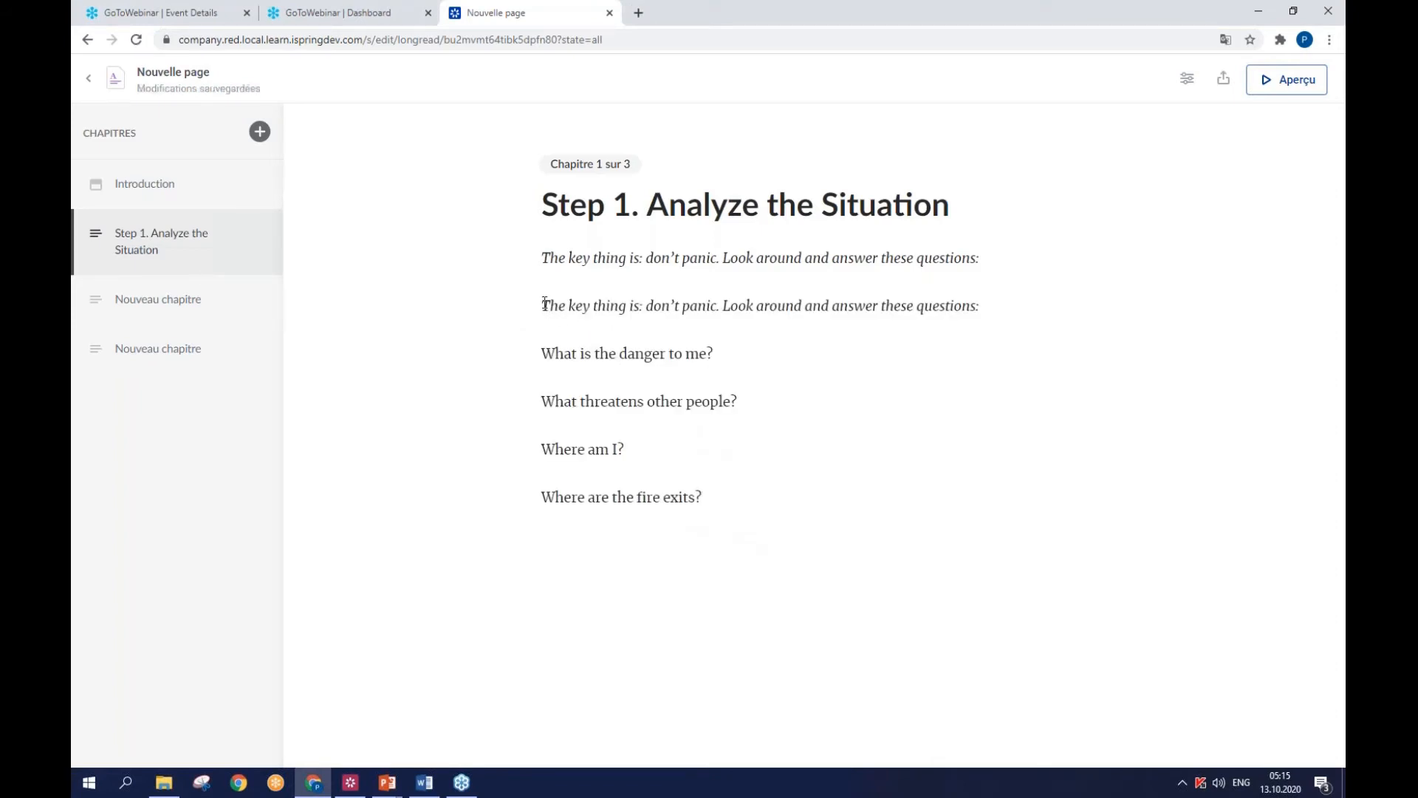
drag(541, 306, 1033, 310)
key(BackSpace)
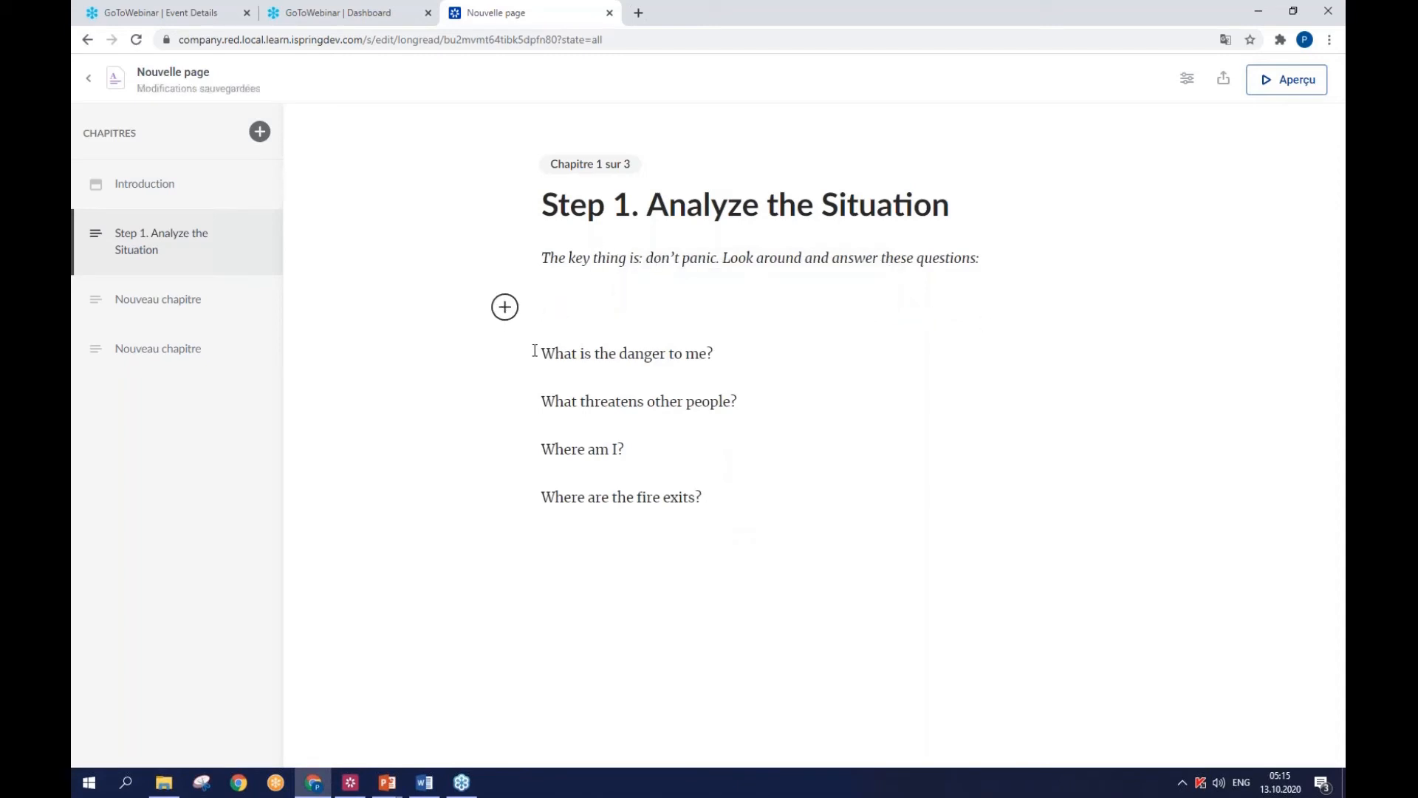
- Format the four questions in the Step 1 chapter as a bulleted list
click(505, 307)
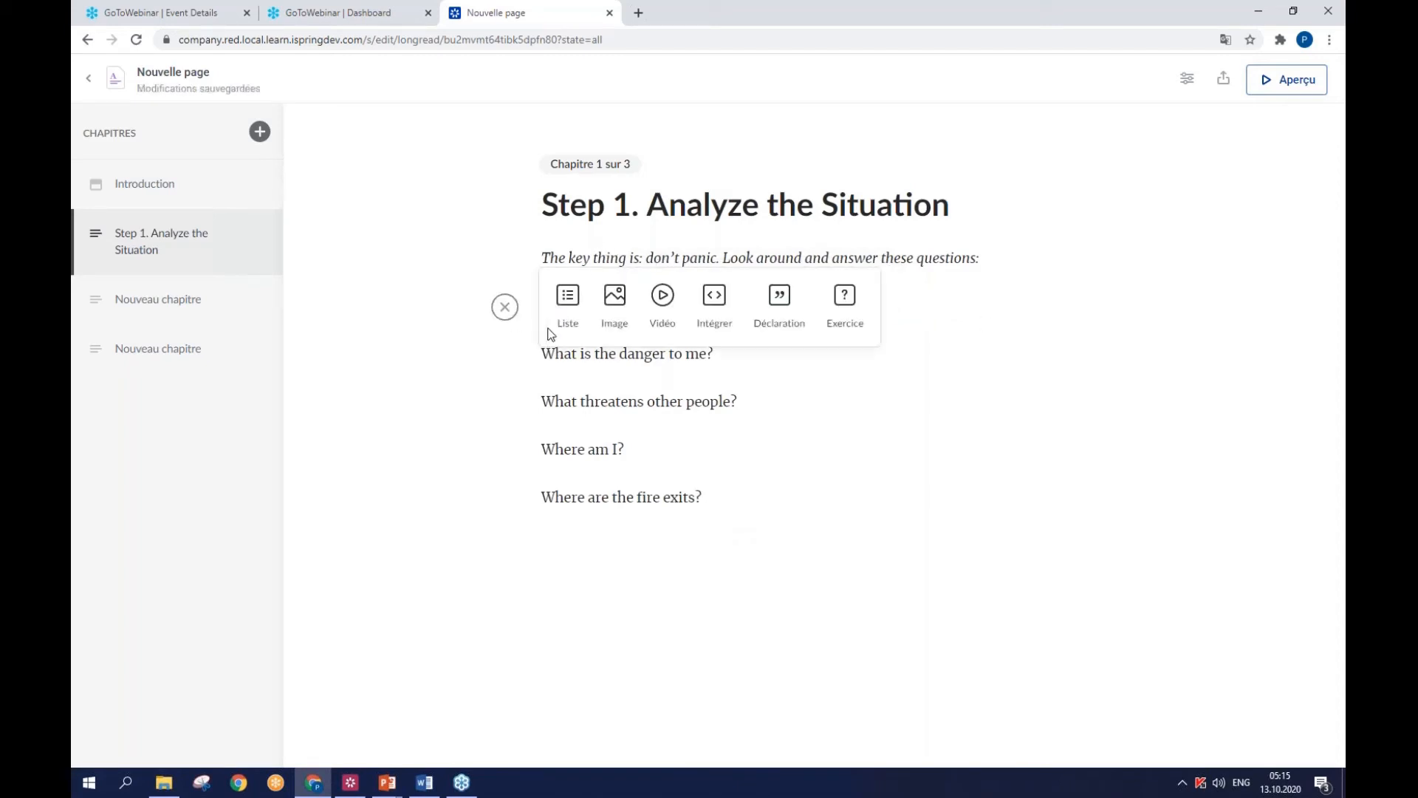
click(554, 367)
drag(543, 351, 706, 483)
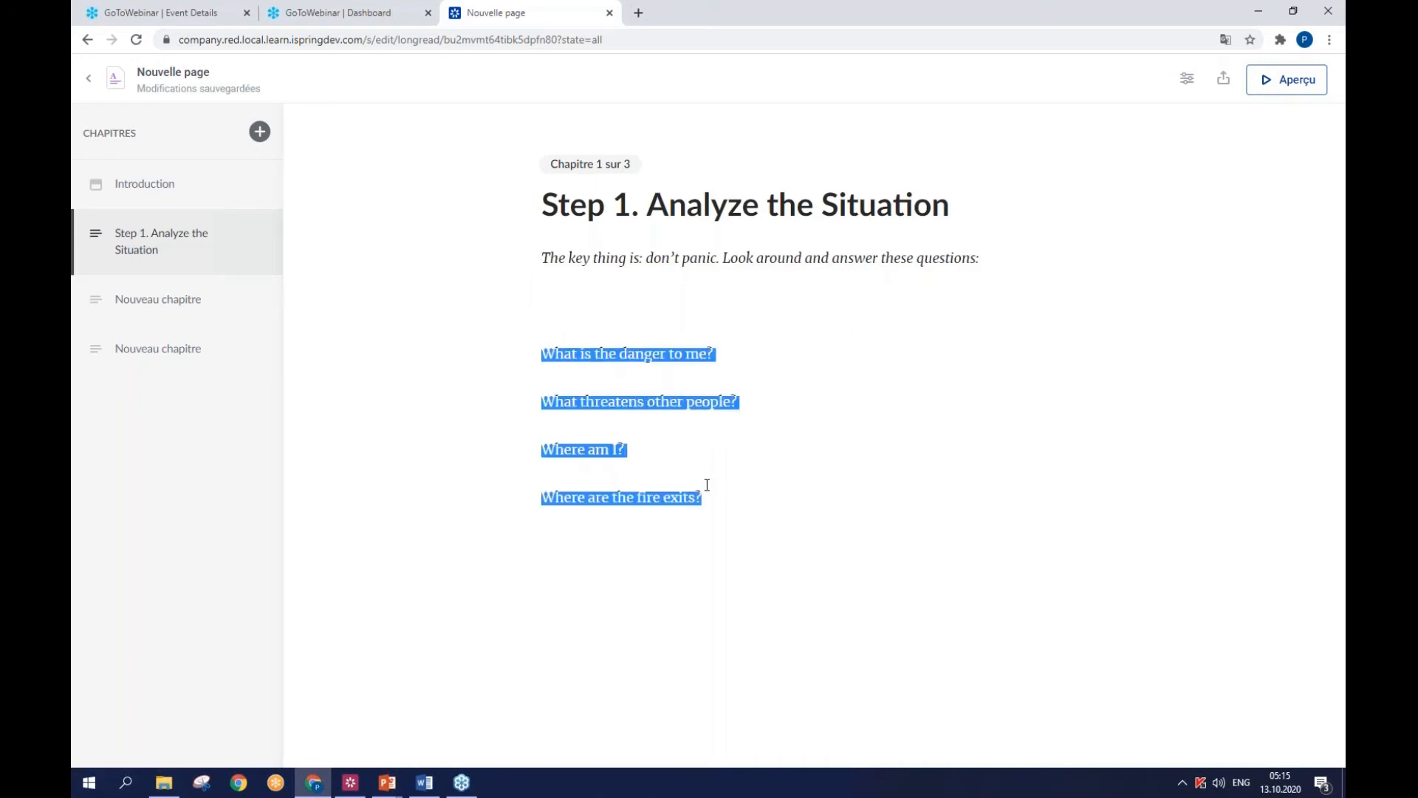
click(903, 333)
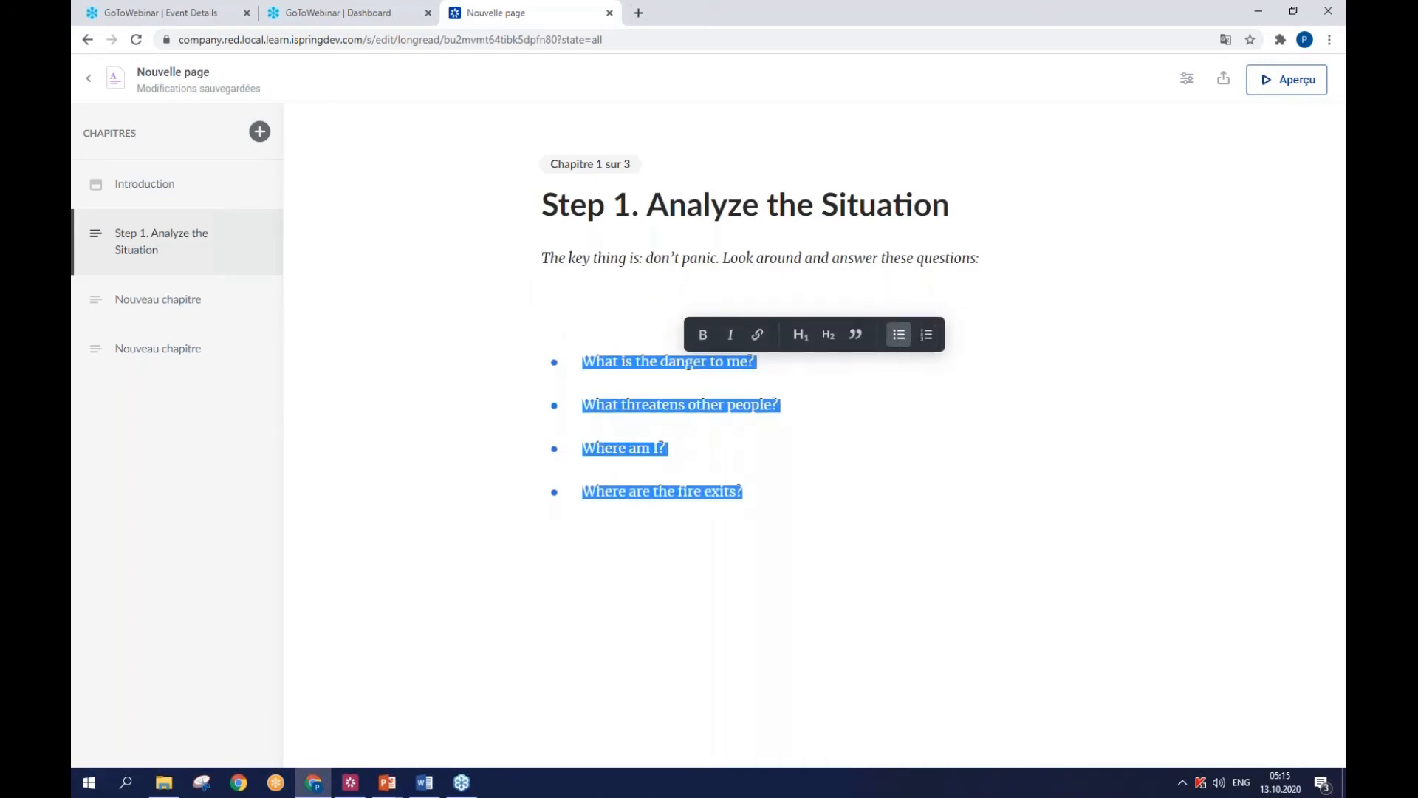
click(828, 404)
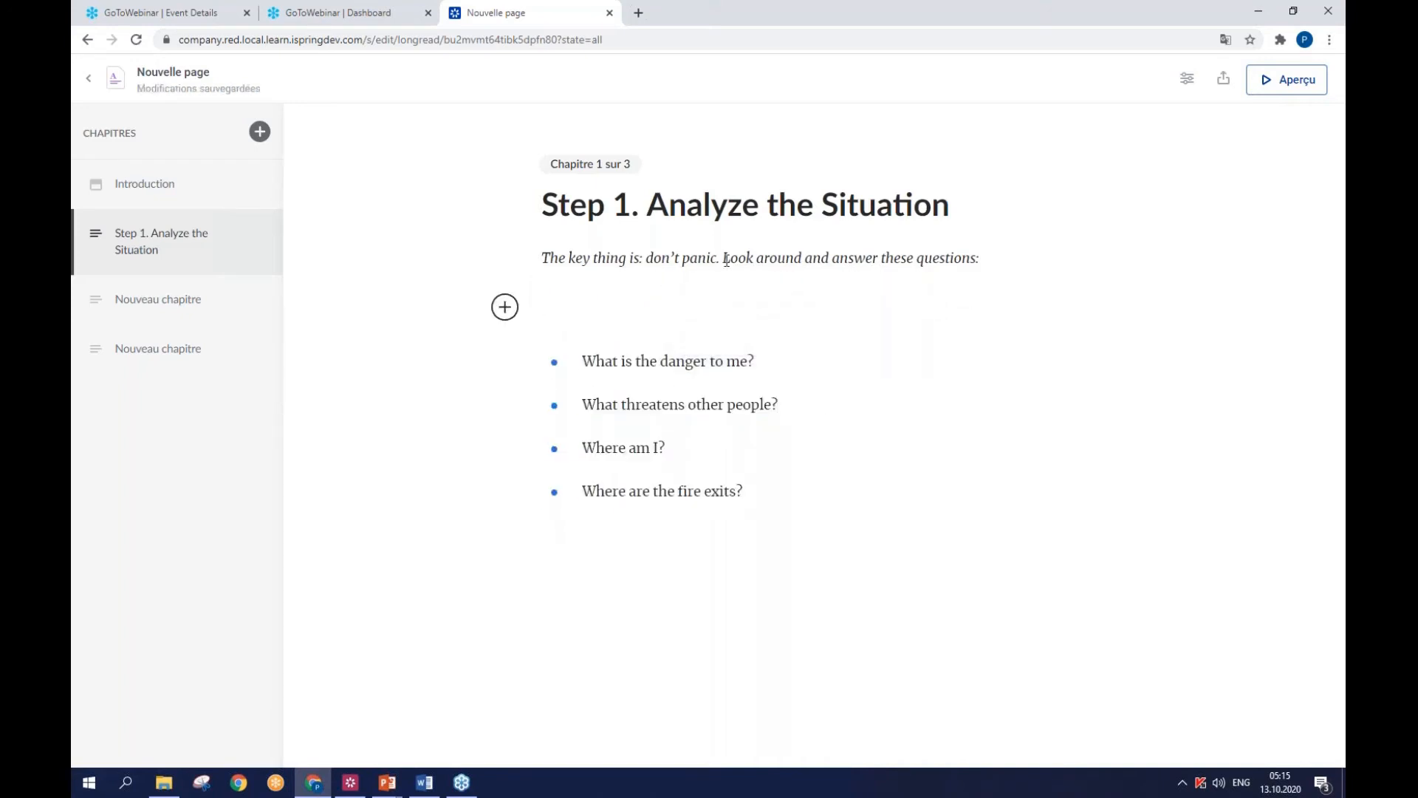
- Format the sentence "The key thing is: don't panic. Look around and answer these questions:" as a quote
drag(550, 259, 979, 268)
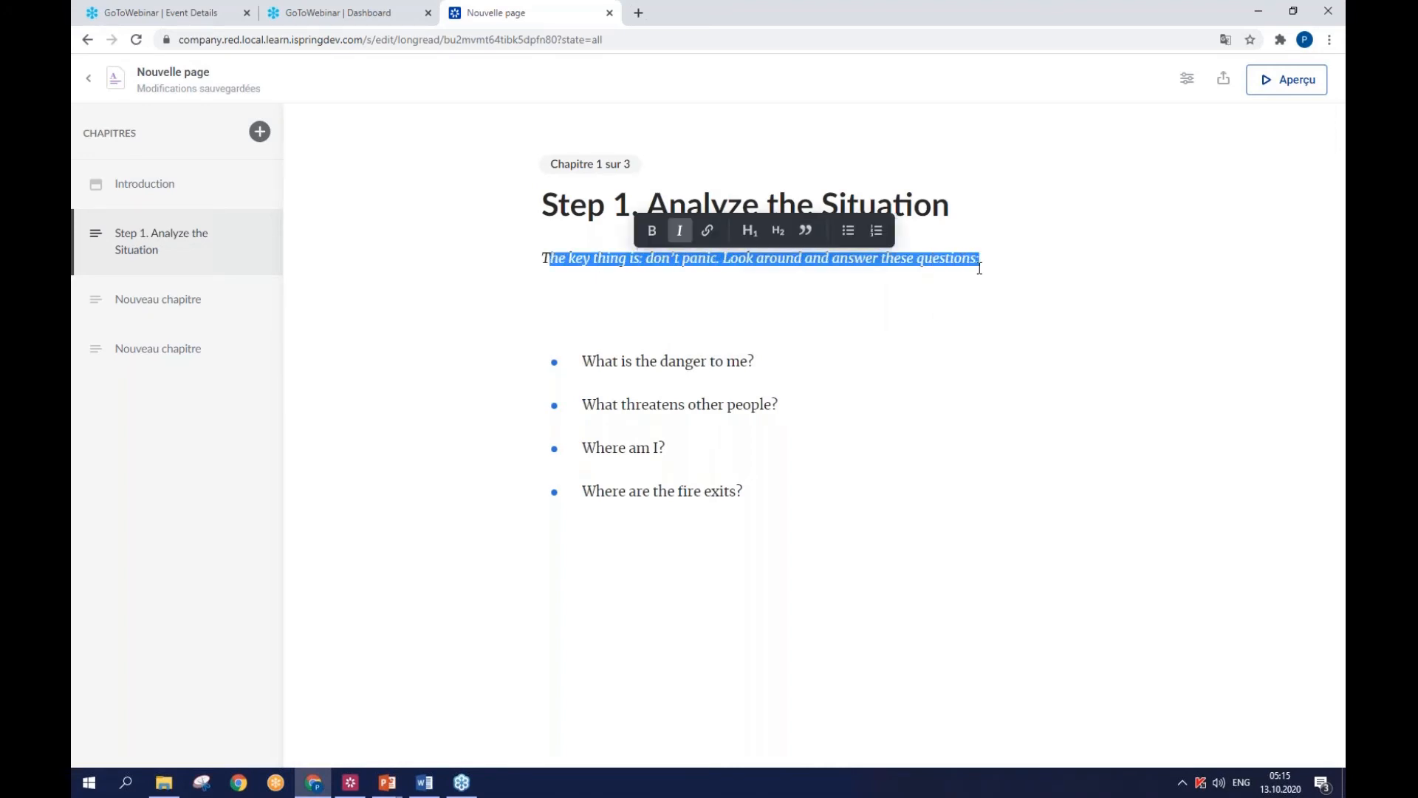
click(507, 276)
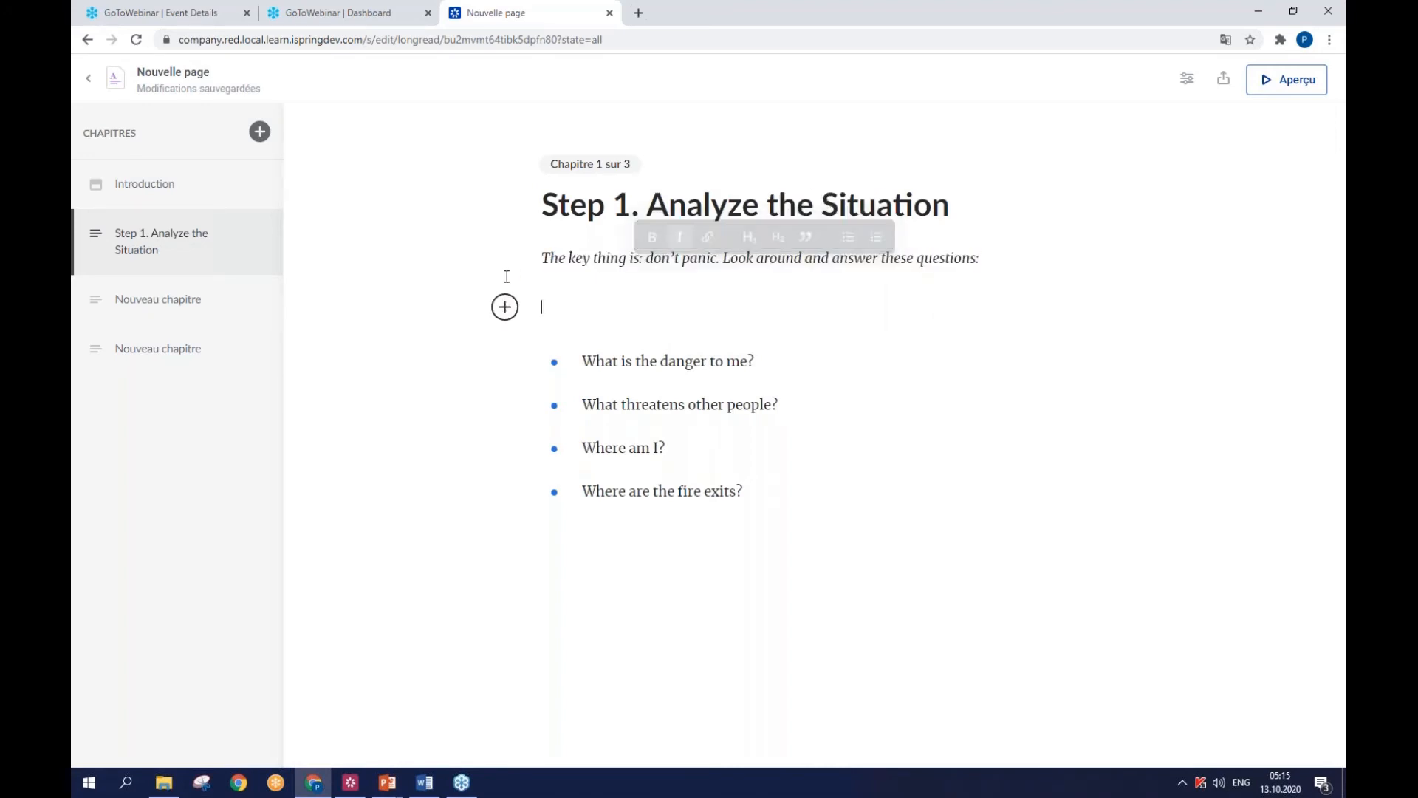
drag(539, 259, 1038, 237)
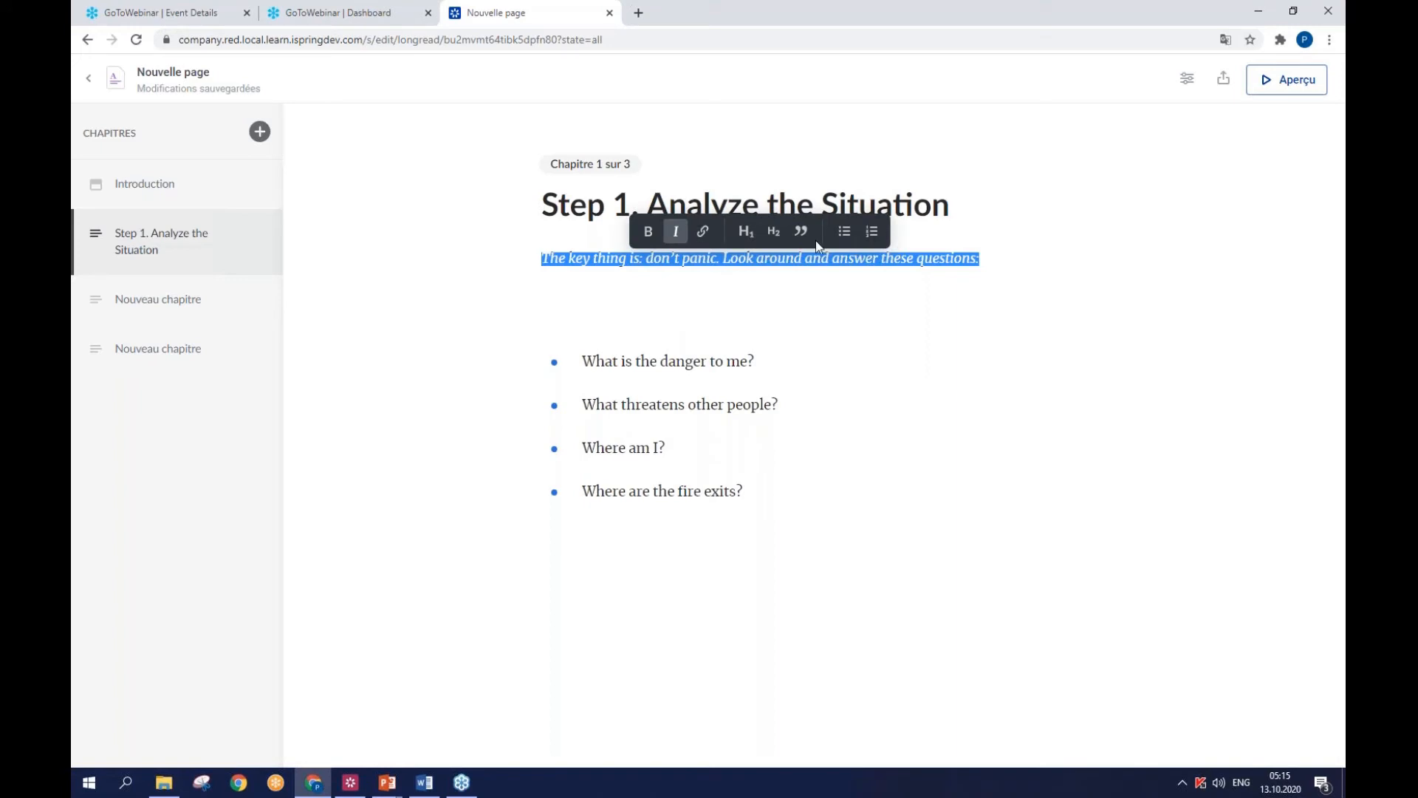
click(802, 232)
- Embed the Office Fire Management Safety Training YouTube video below the bulleted questions, using the link copied from the Word document
click(773, 496)
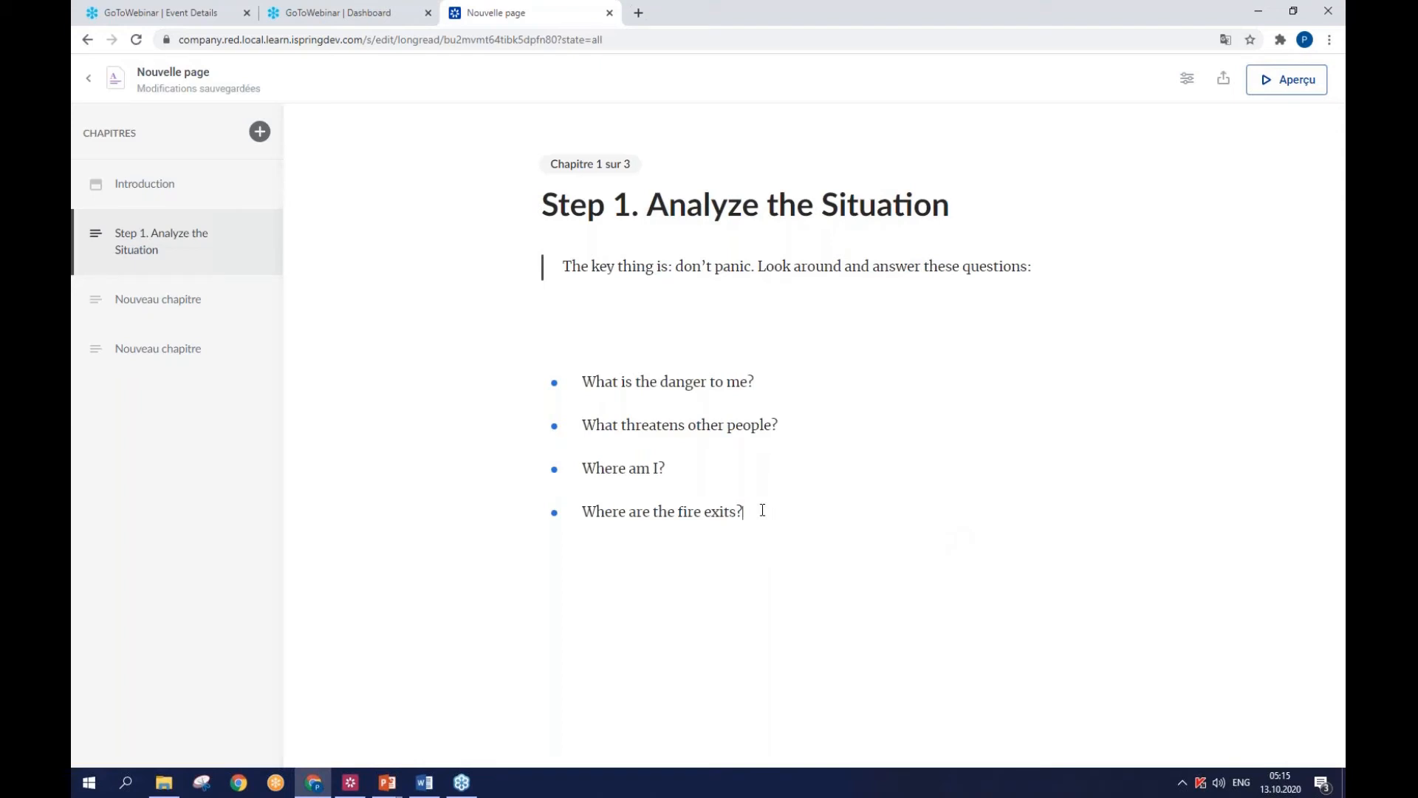
key(Return)
key(Return)
click(505, 569)
click(661, 567)
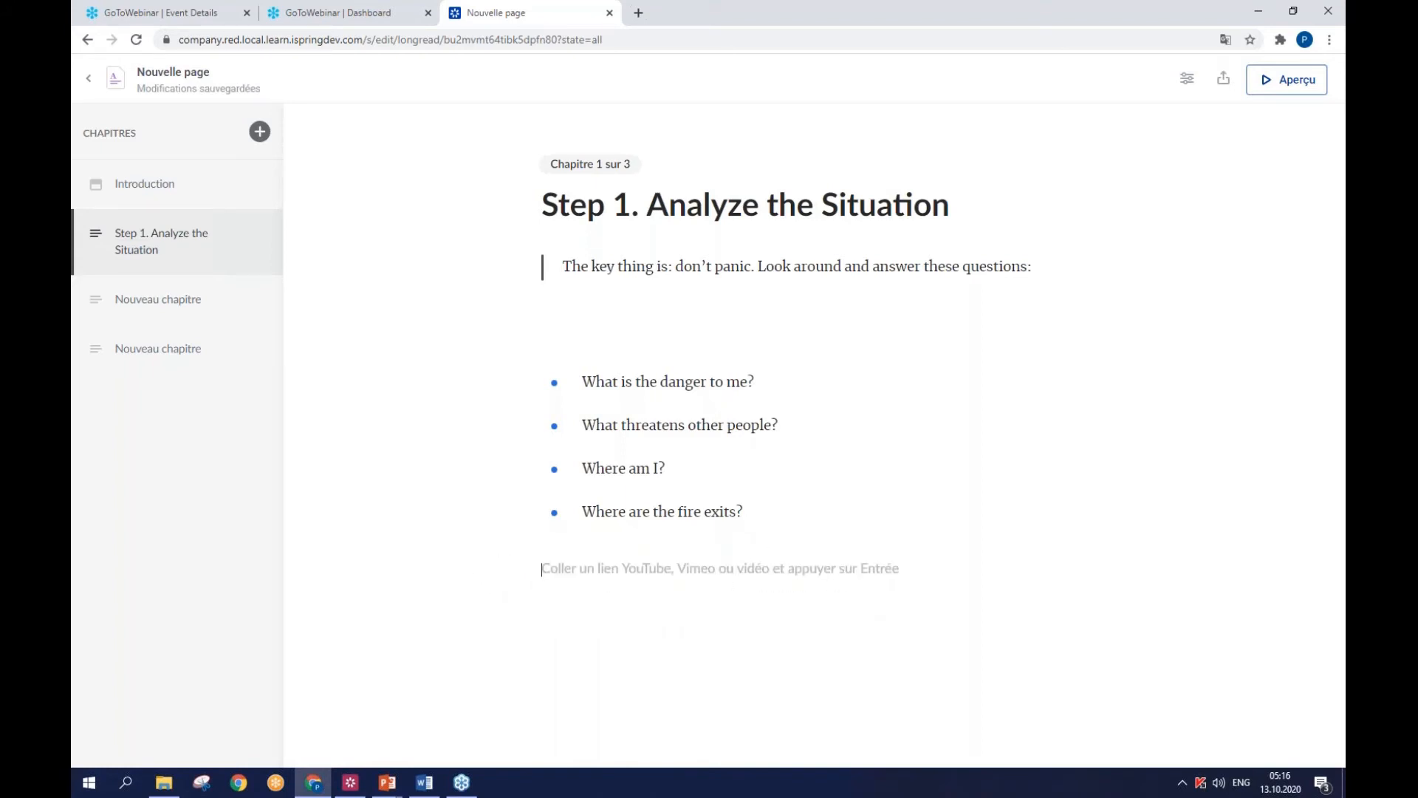
key(alt+Tab)
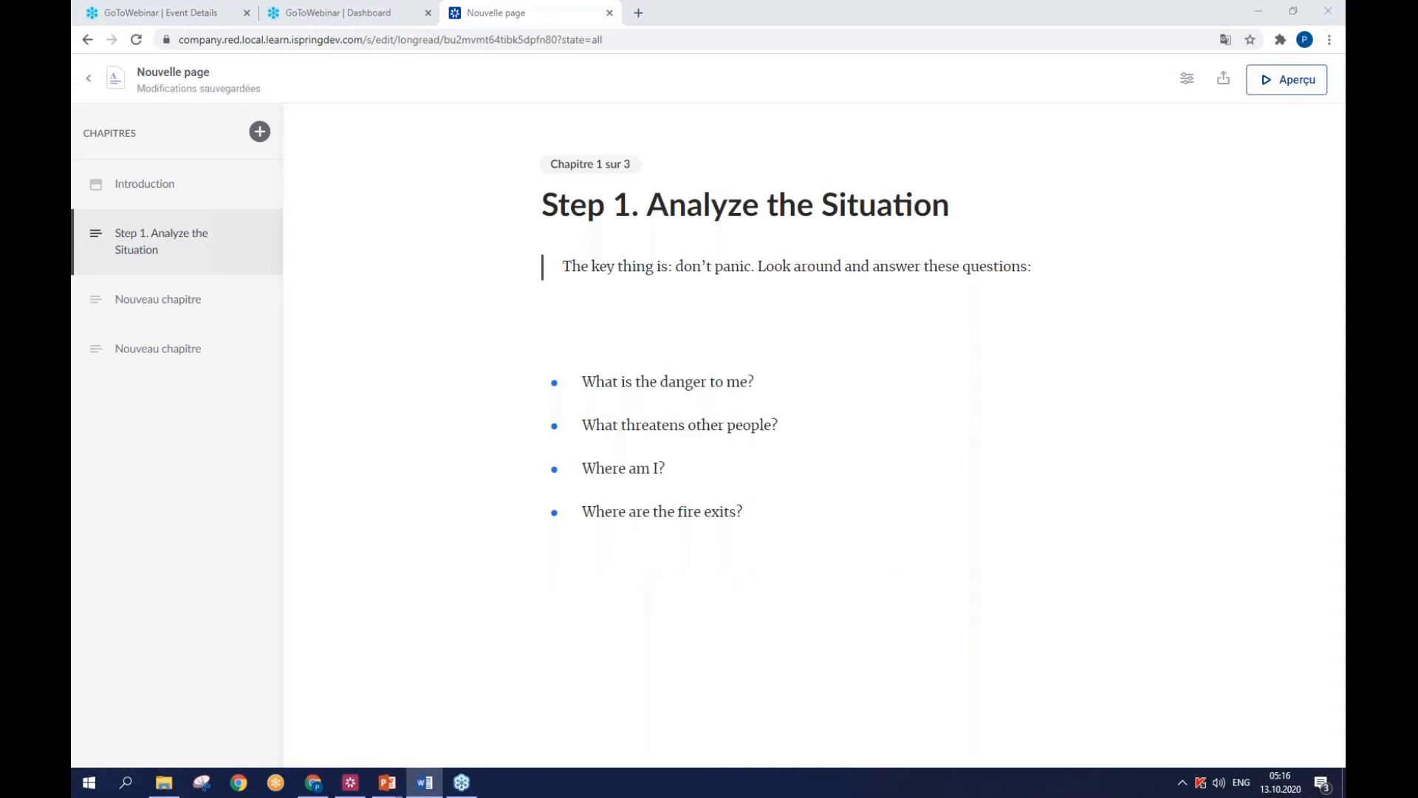
click(613, 600)
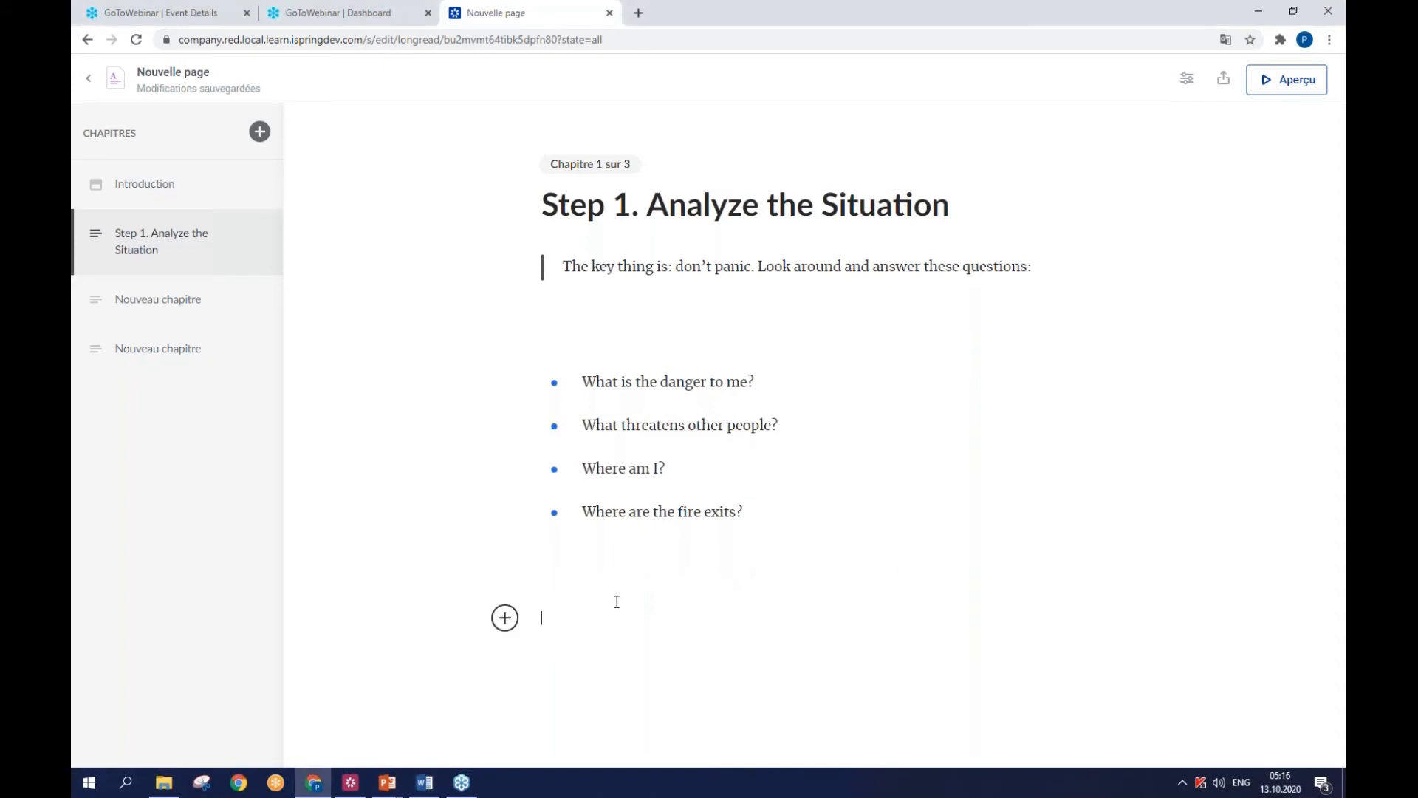
text(https://youtu.be/cFsSlpEteog)
key(Return)
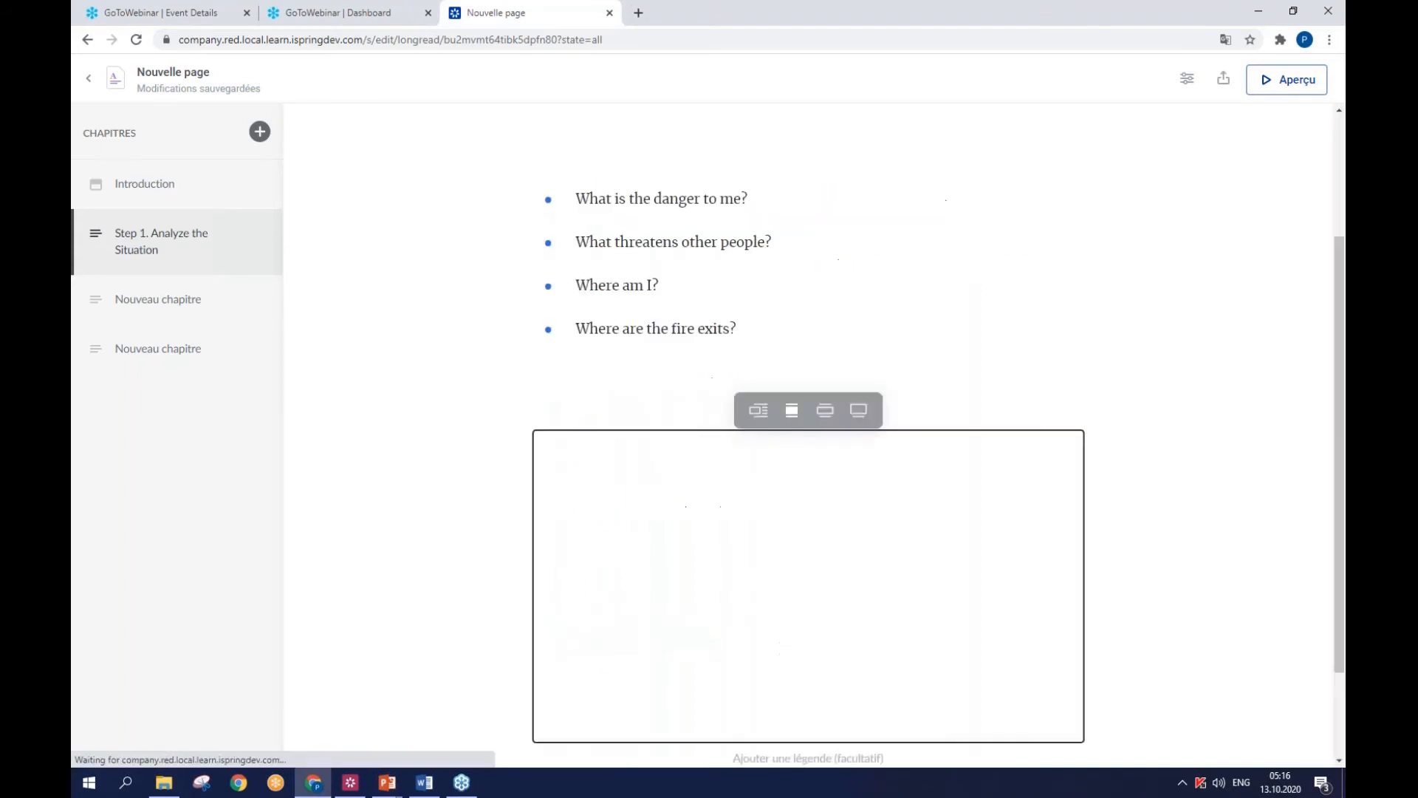
- Try the left-aligned, wider and full-width layouts on the embedded video, and return it to text alignment
click(758, 407)
click(680, 493)
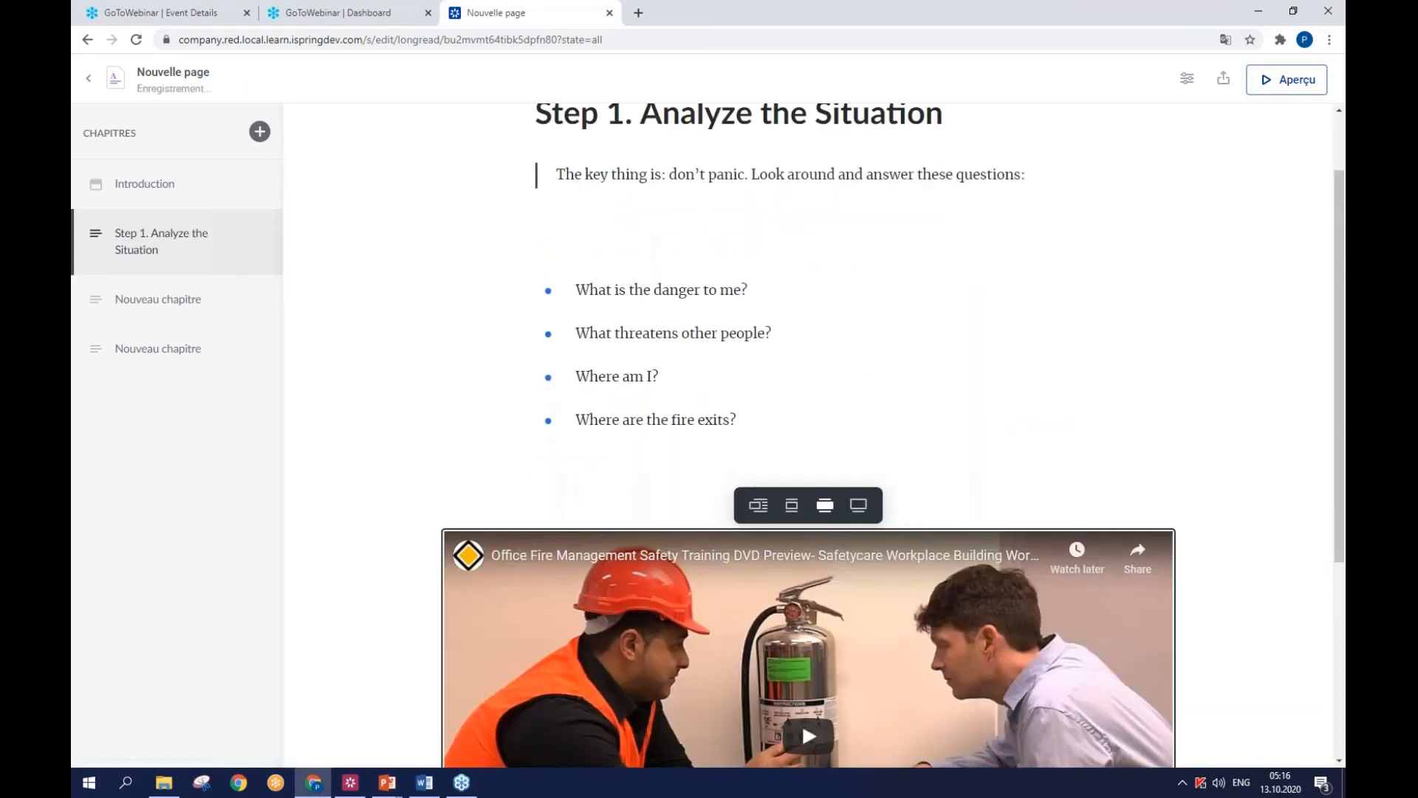
click(858, 507)
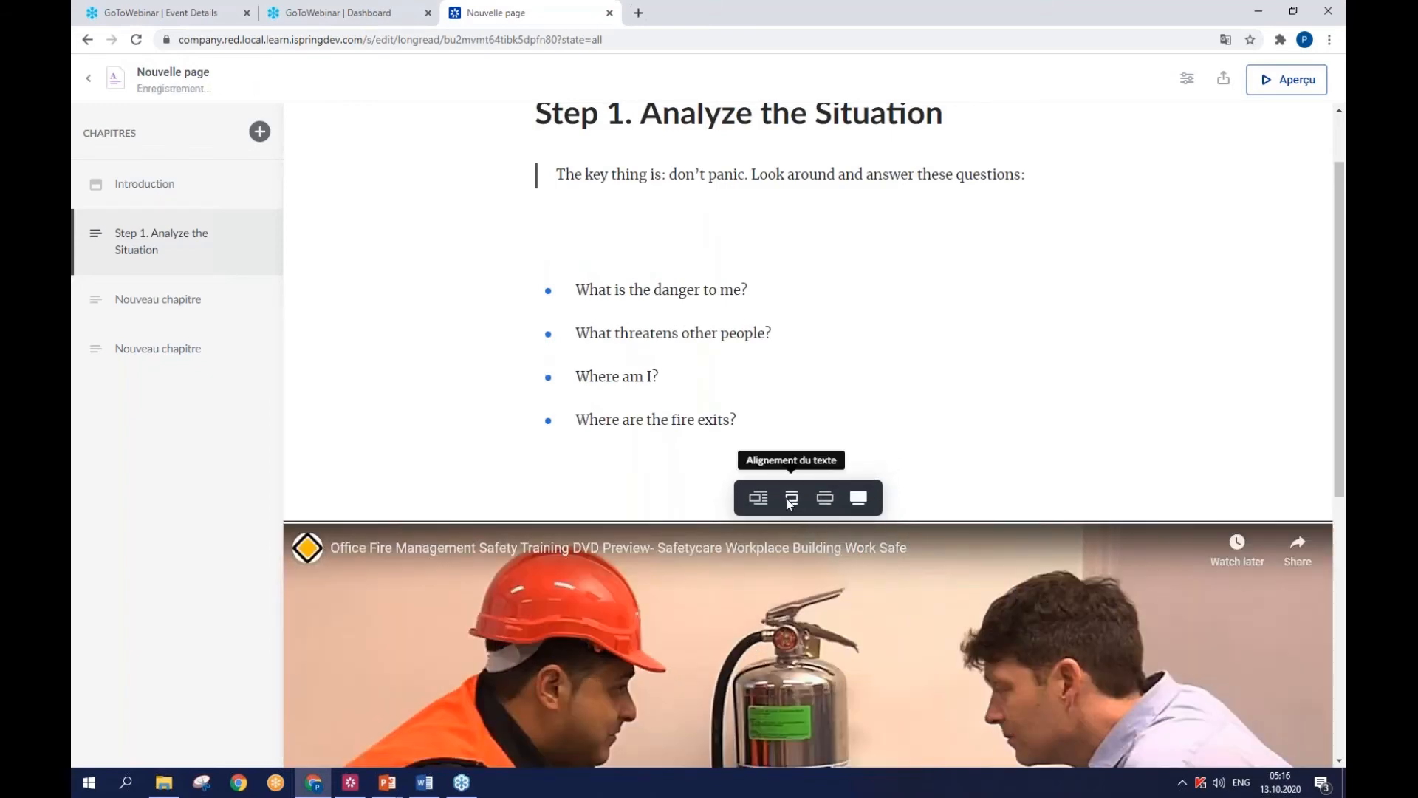
click(790, 497)
scroll(957, 426, down, 3)
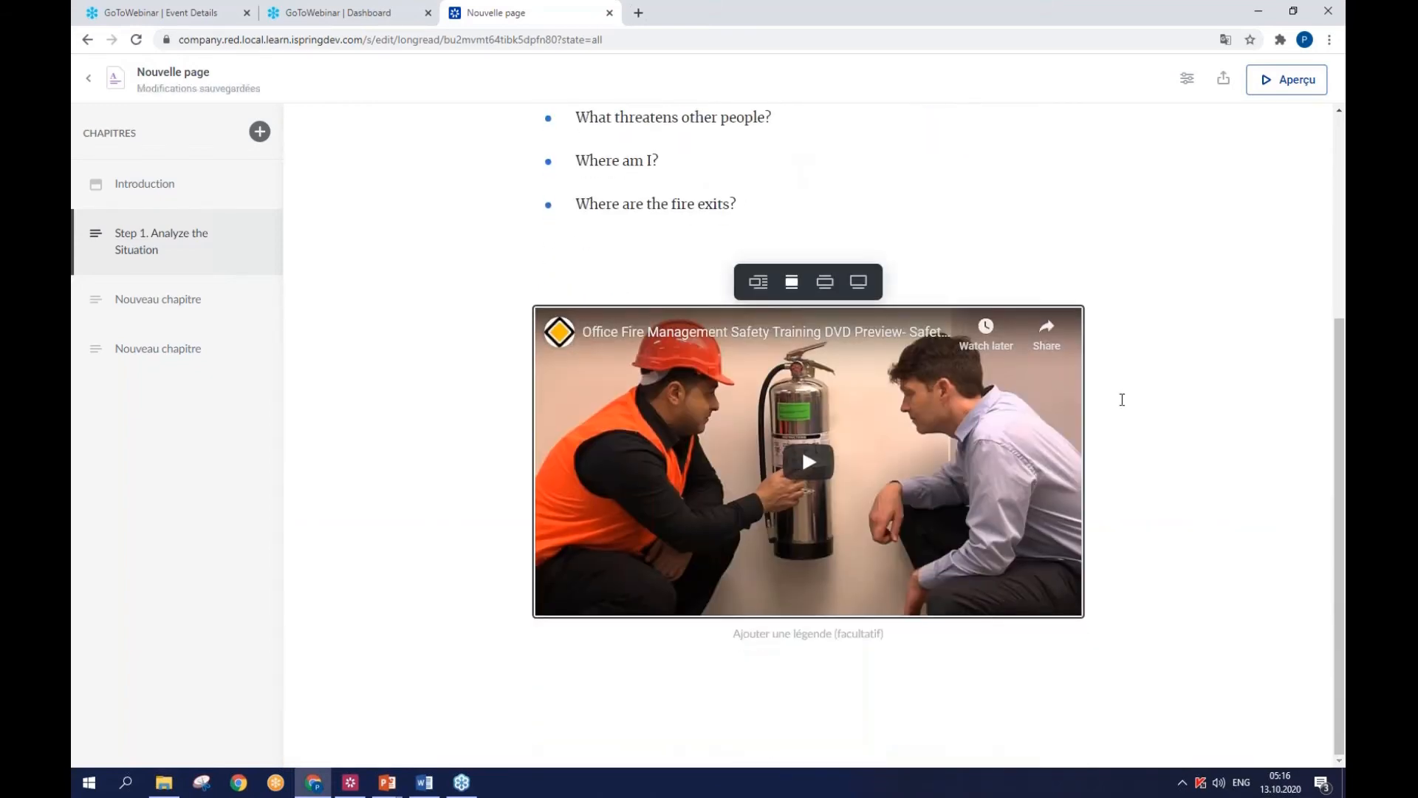
- Title the second new chapter "Step 2. Call 9-1-1" using the heading copied from the Word document
click(163, 299)
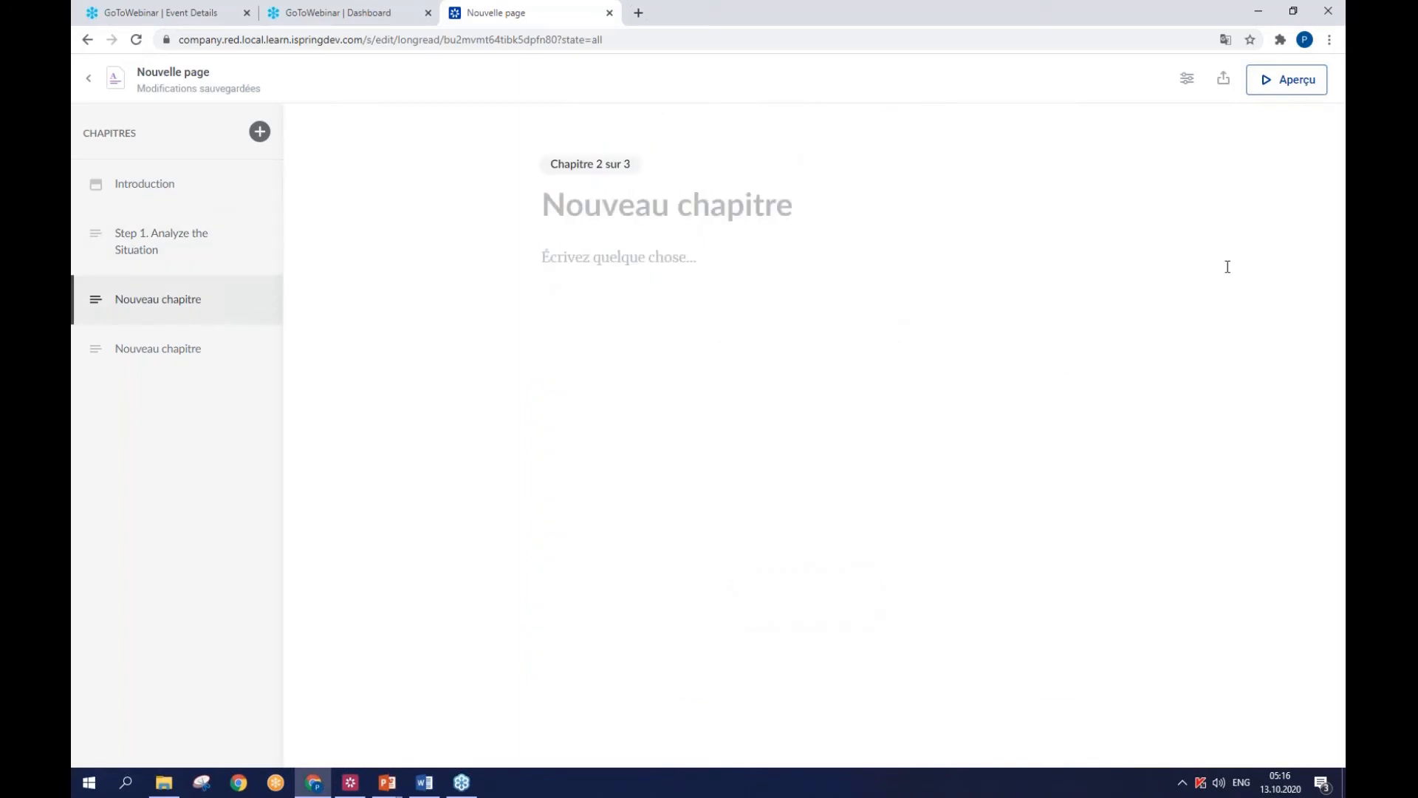
key(alt+Tab)
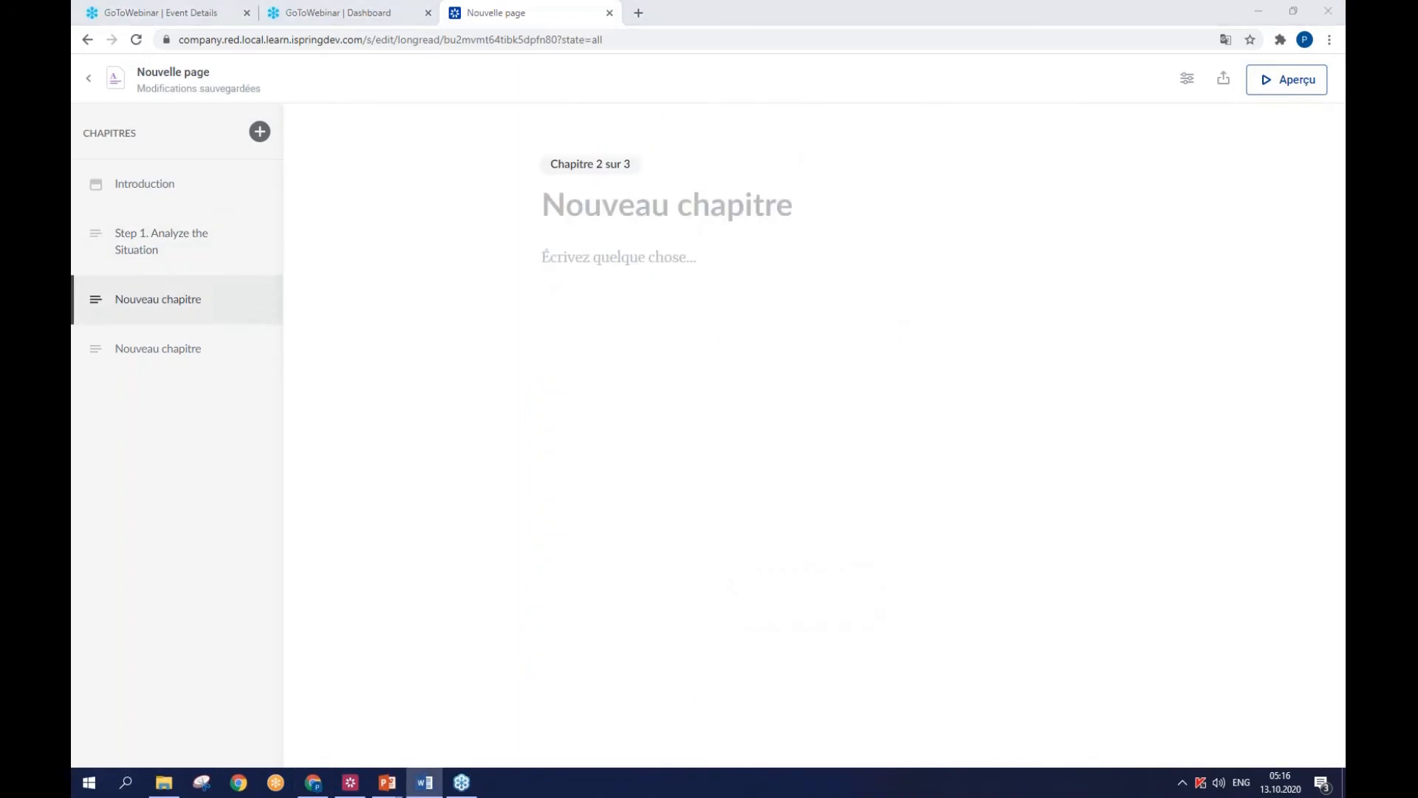
click(730, 212)
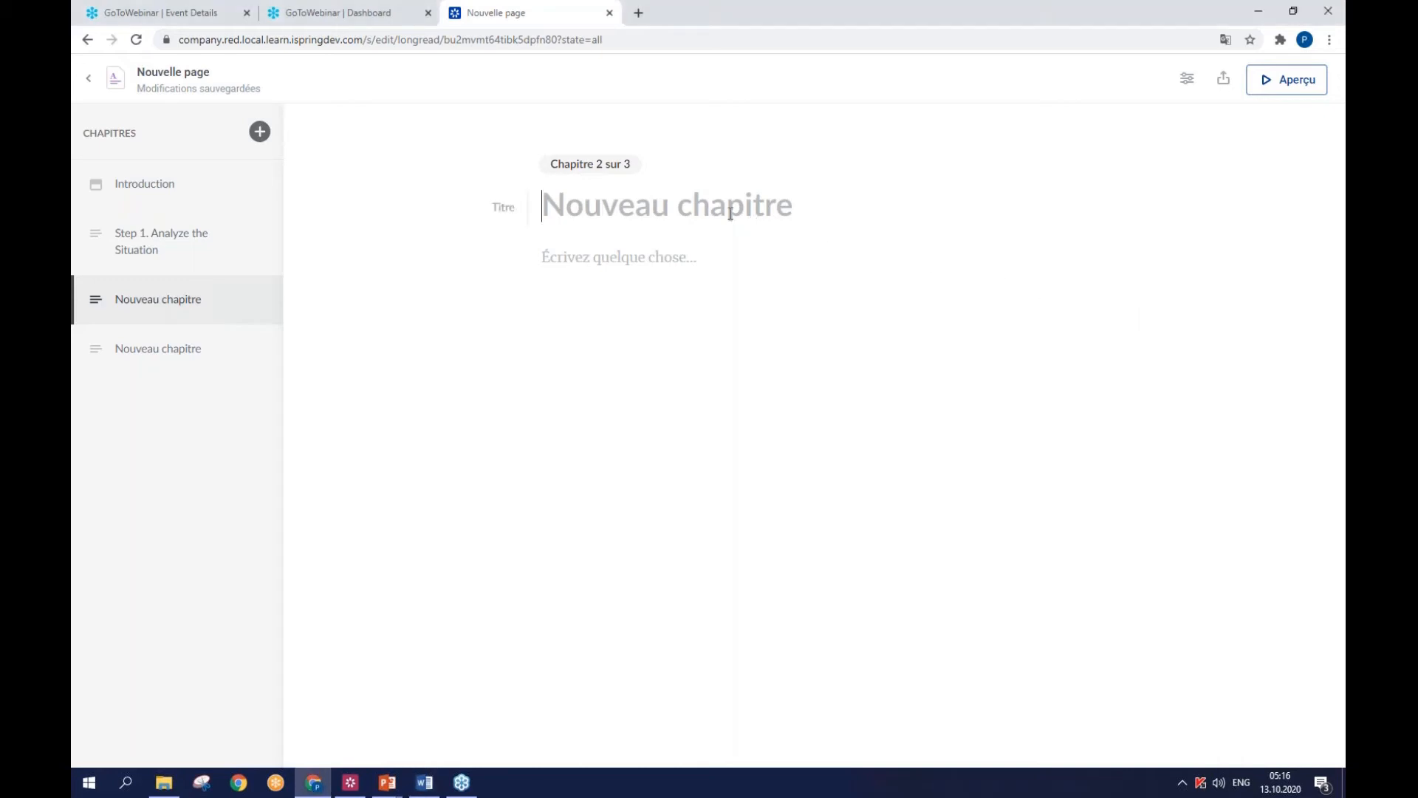
text(Step 2. Call 9-1-1)
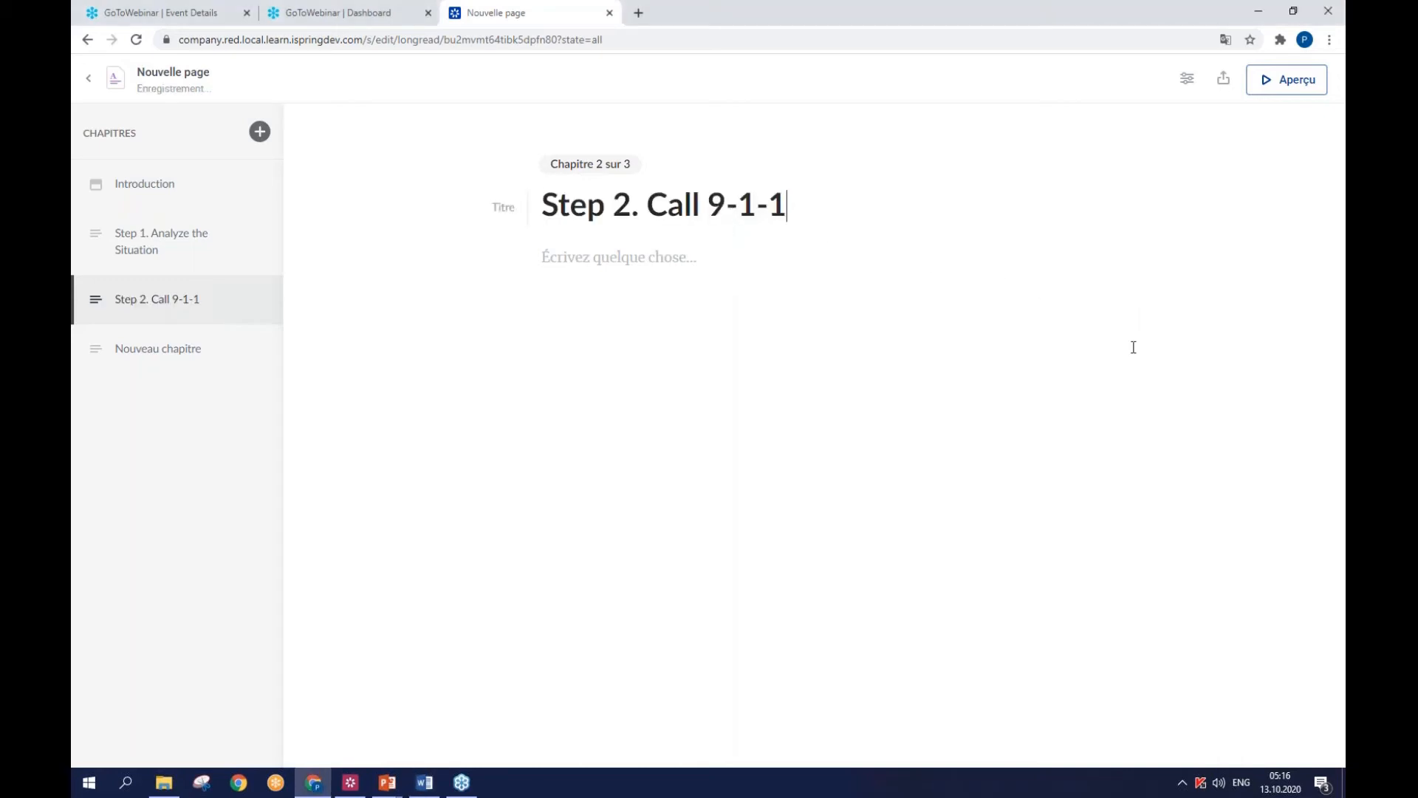
- Paste the Word text from "The quicker you call" through "Your phone number" as the Step 2 chapter's body
key(alt+Tab)
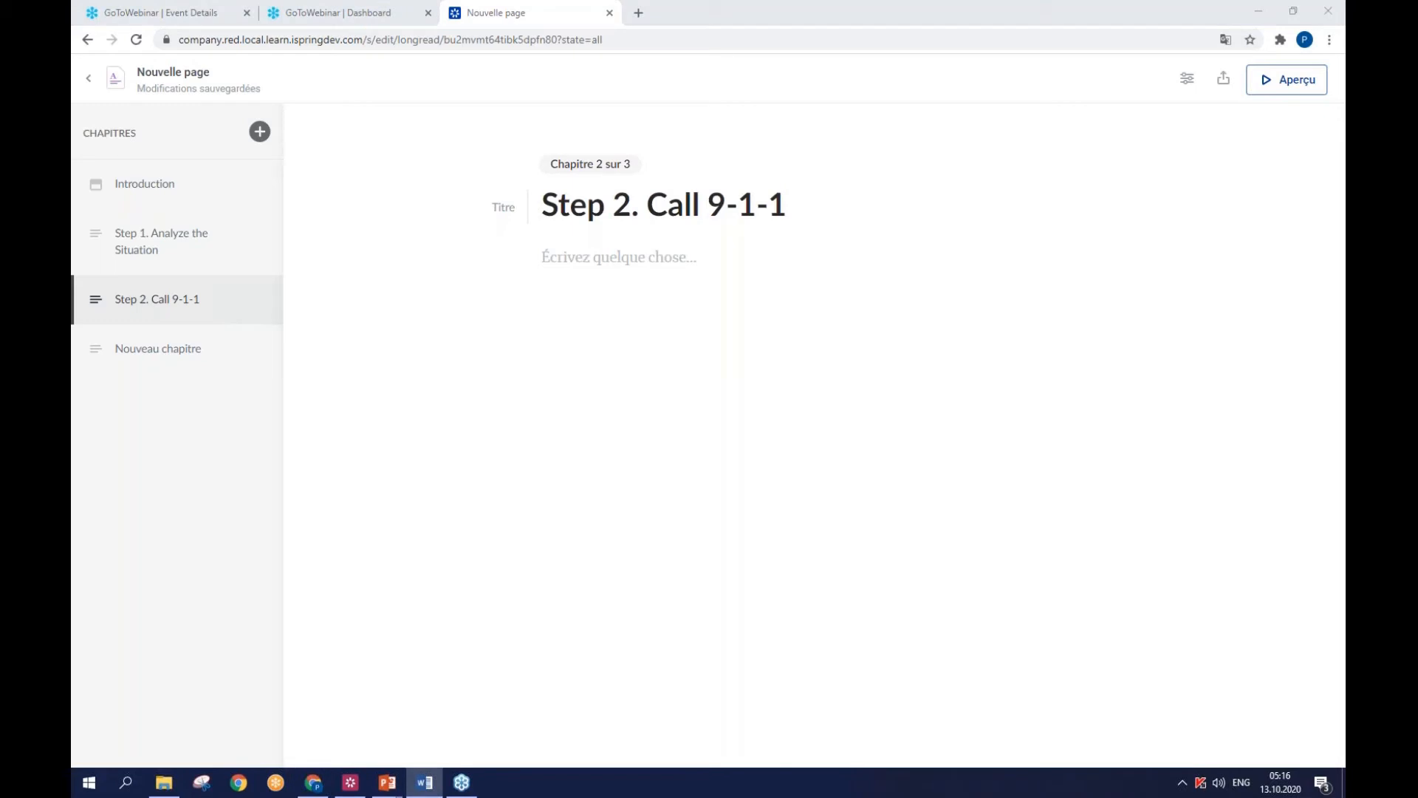
click(663, 274)
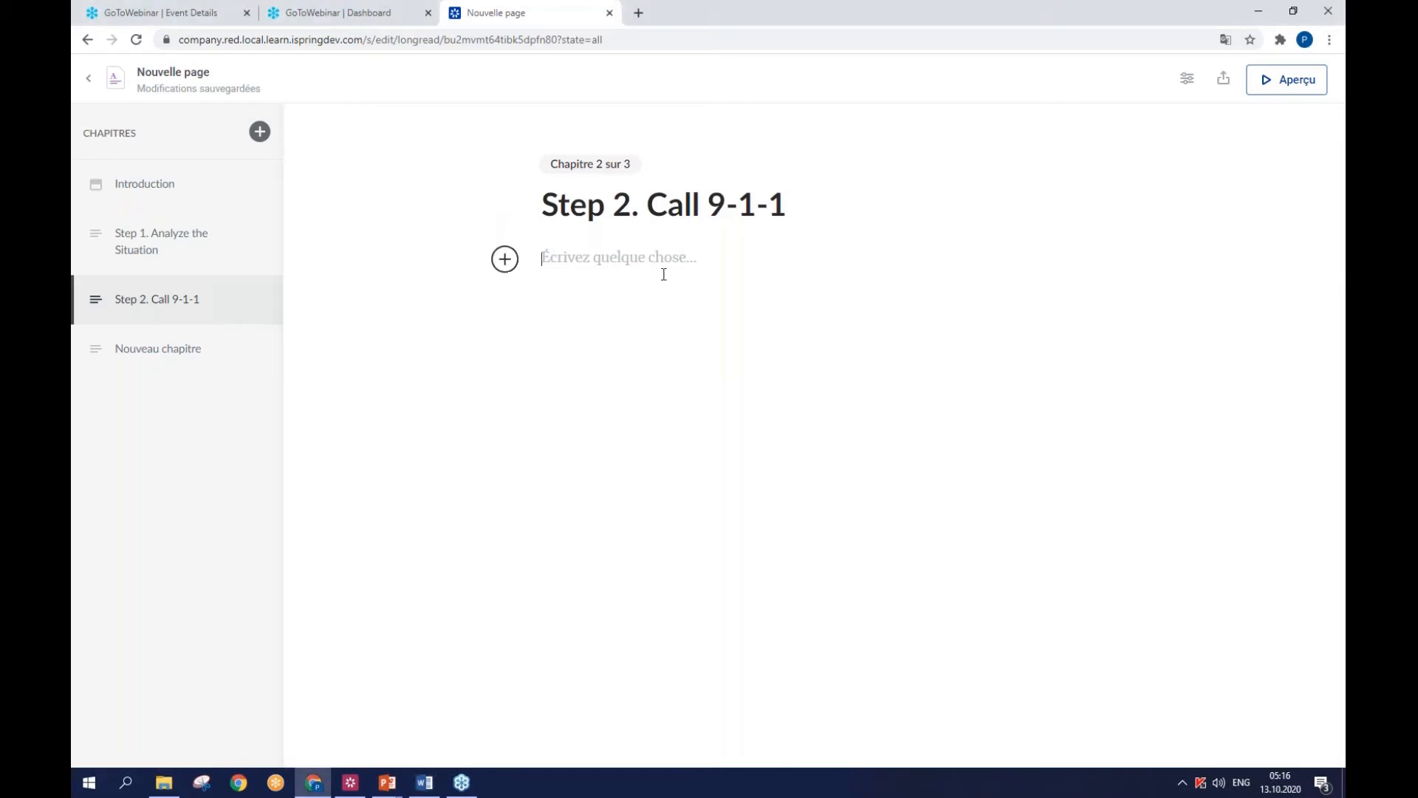
text(The quicker you call, the more chance you have to be saved. Tell a dispatcher: The detailed address (street and building number) The place of the fire (floor, room) Your full name Your phone number)
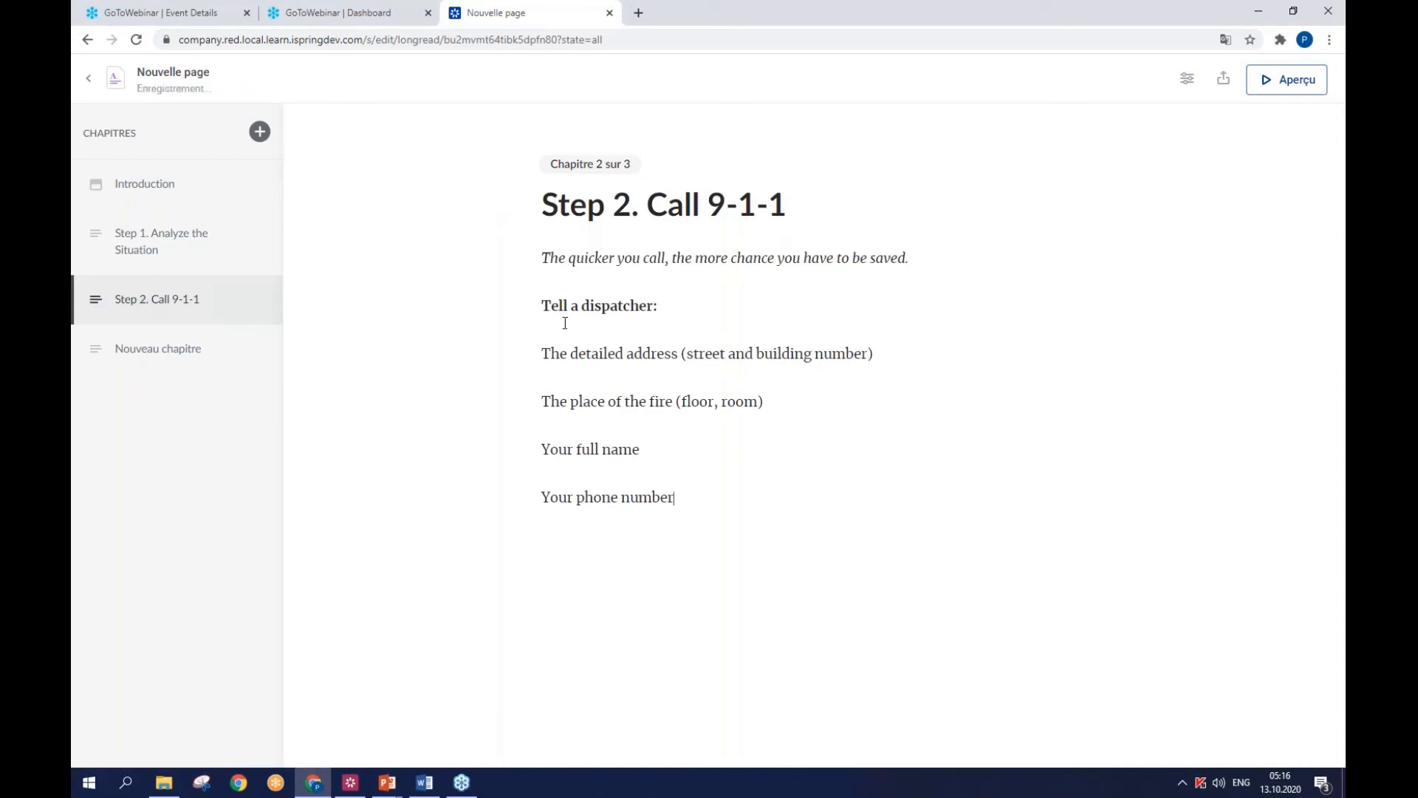
- Format the four items under "Tell a dispatcher:" as a numbered list
drag(542, 353, 709, 500)
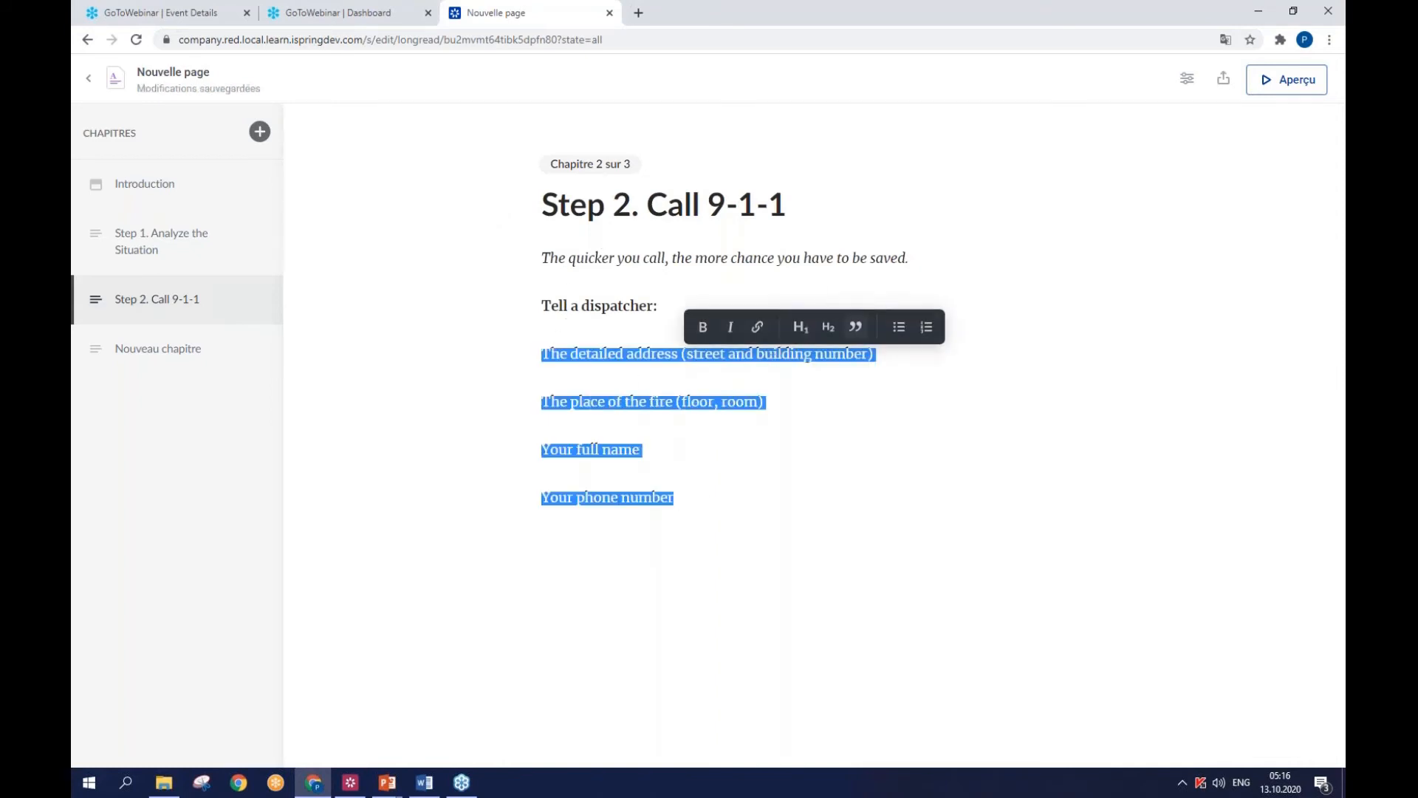
click(924, 330)
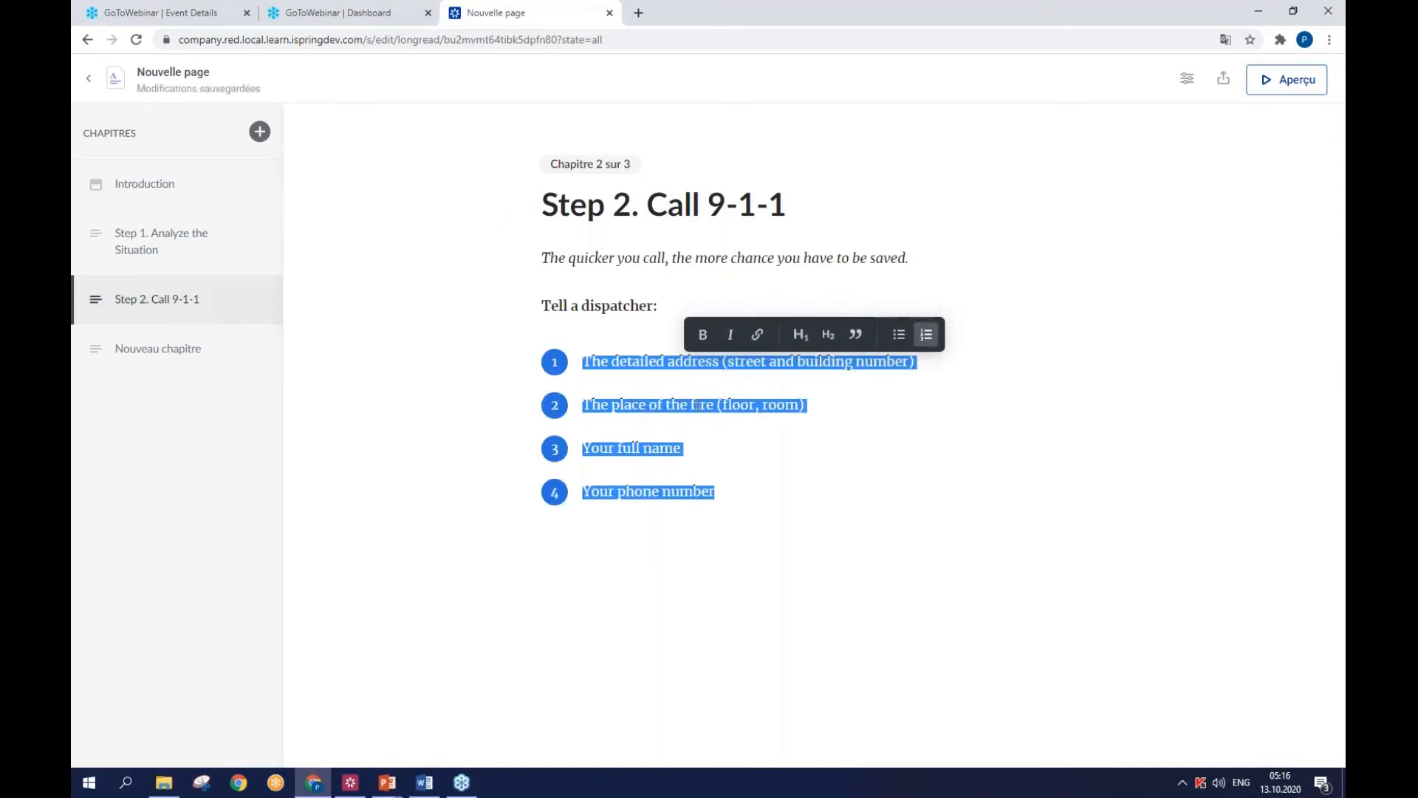
click(617, 305)
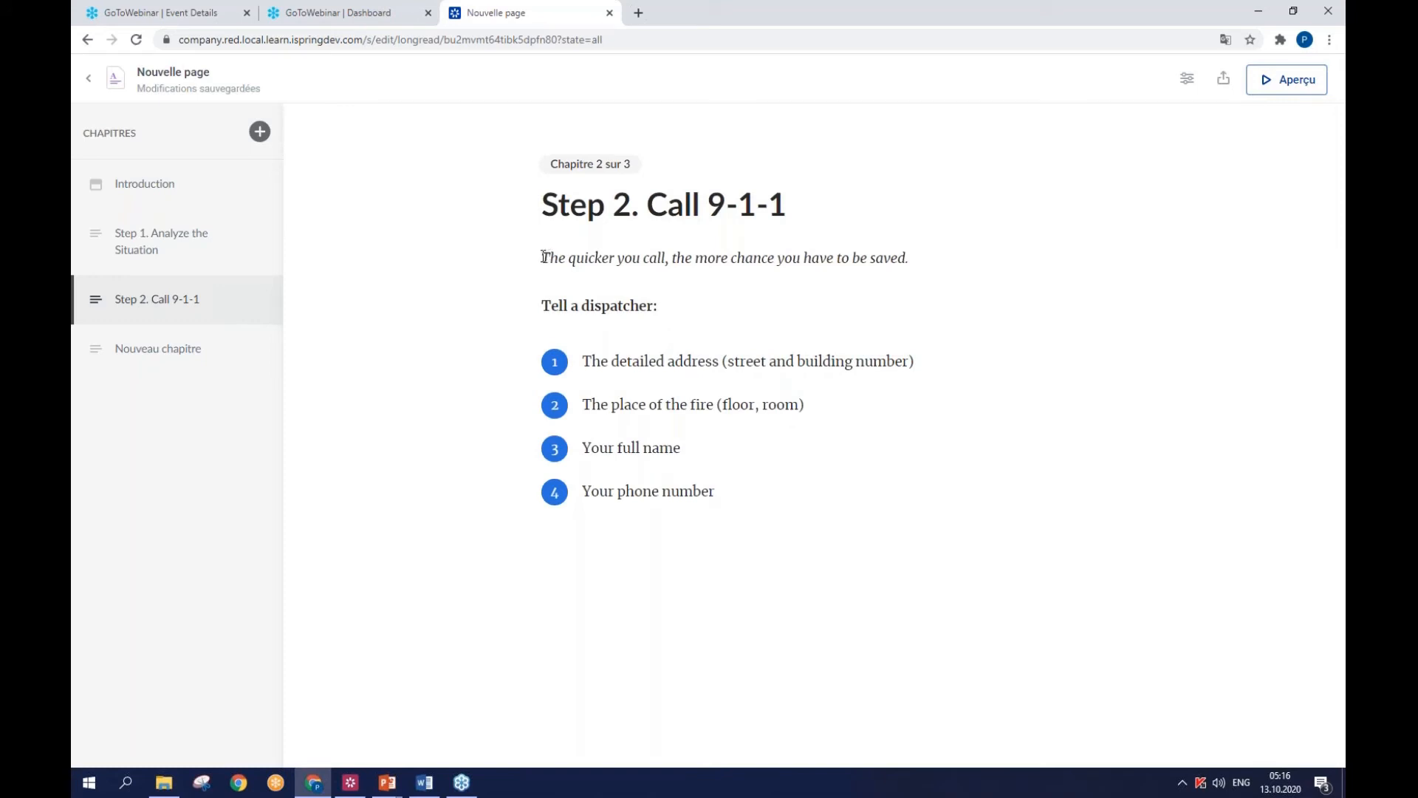
- Format the sentence "The quicker you call, the more chance you have to be saved." as a quote
drag(548, 256, 921, 264)
click(766, 231)
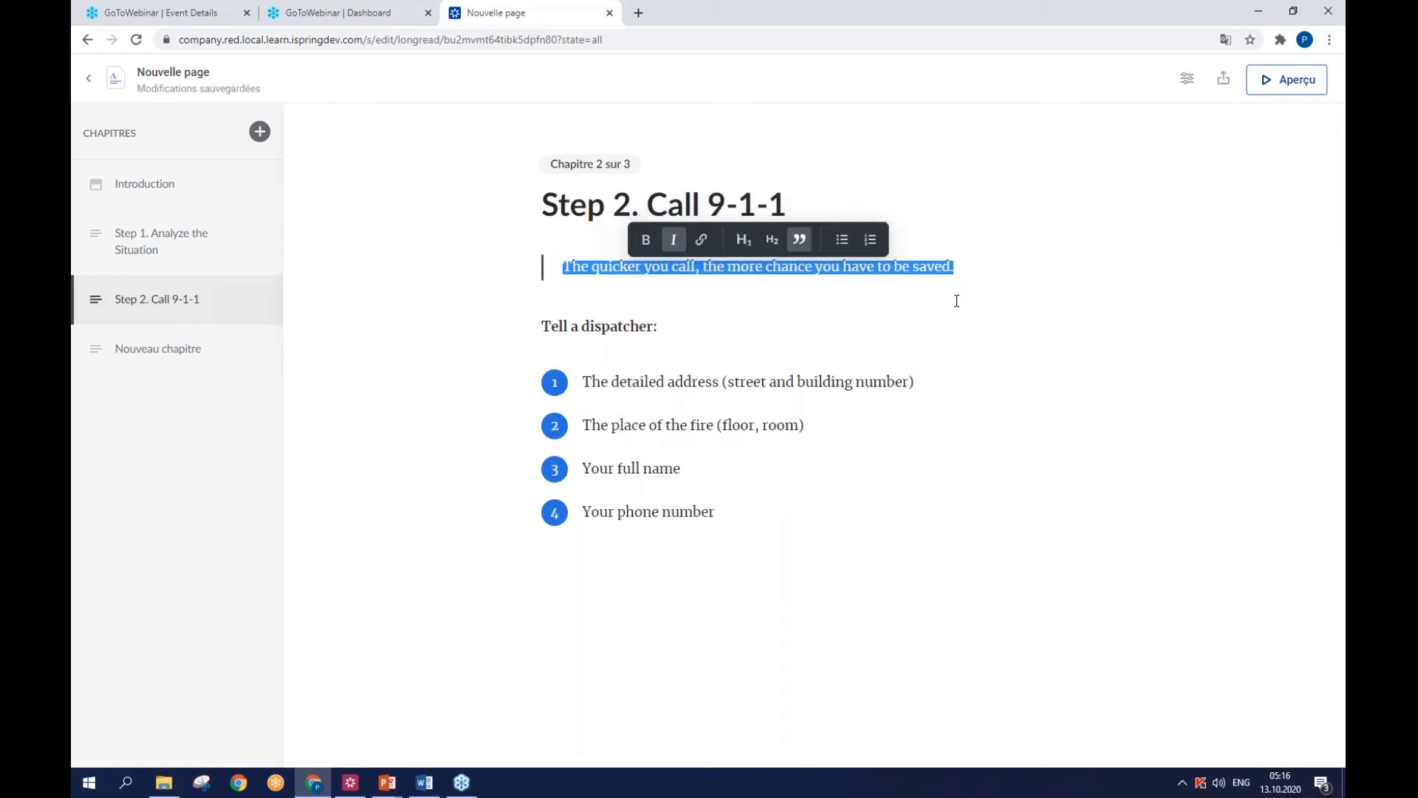
click(956, 325)
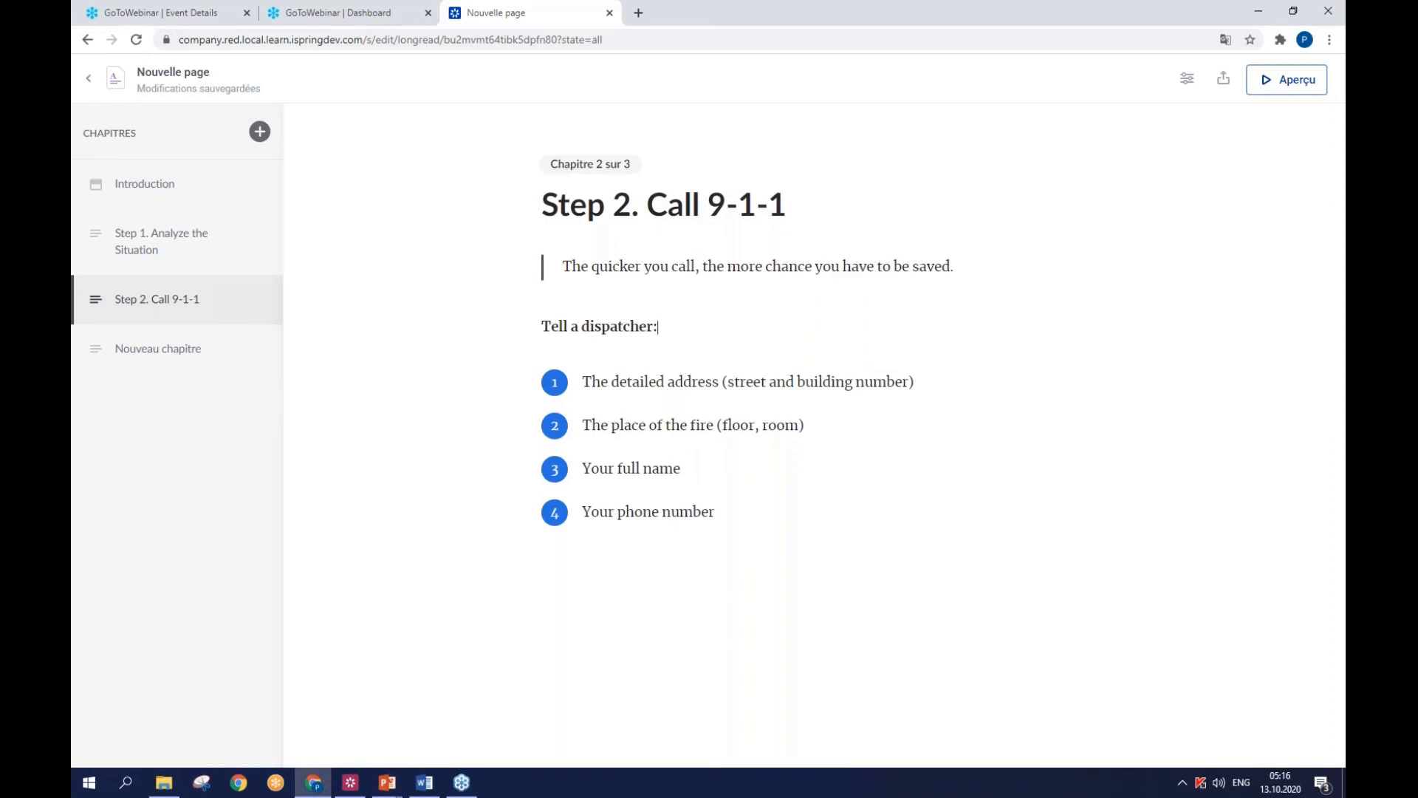
- Title the third new chapter "Step 3. Take Measures" using the heading copied from the Word document
click(135, 358)
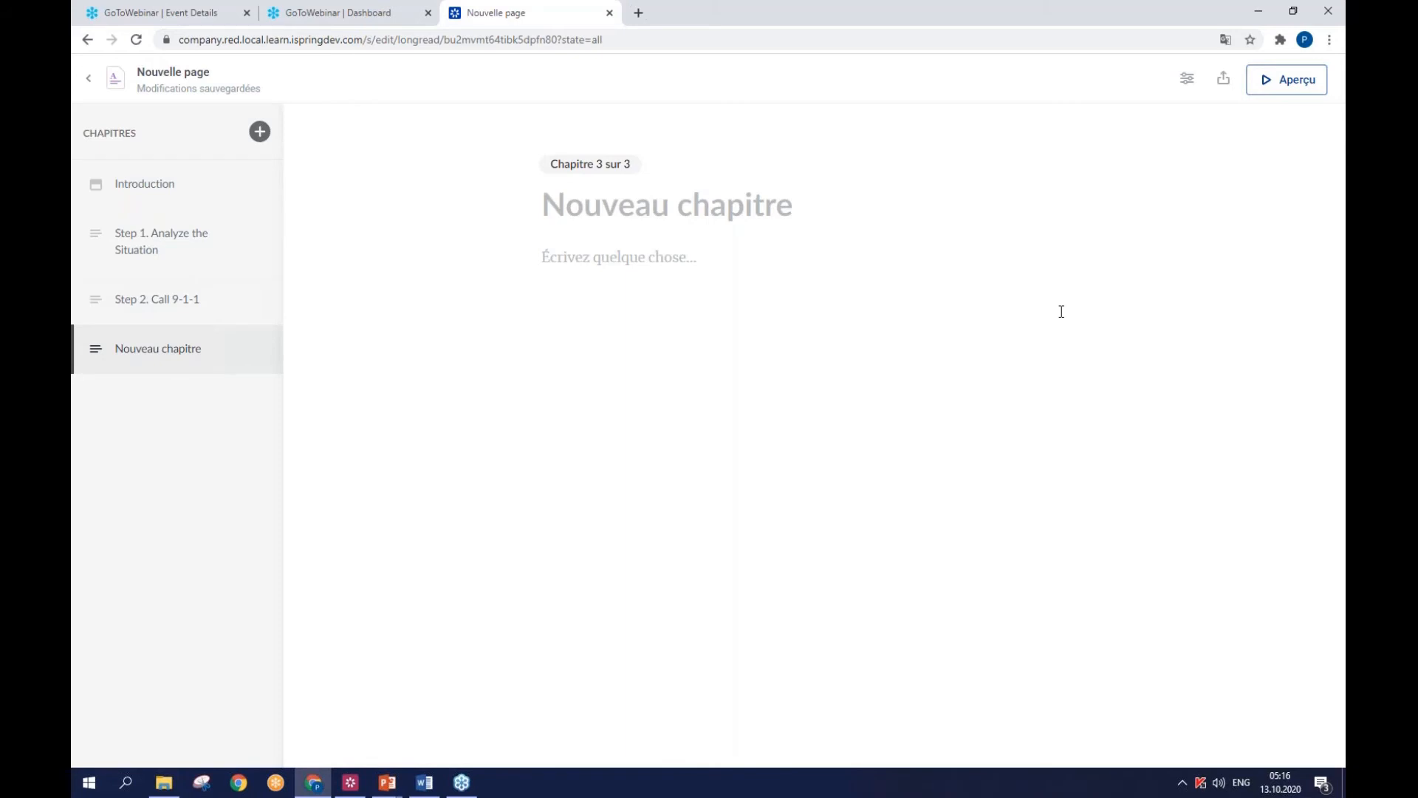
key(alt+Tab)
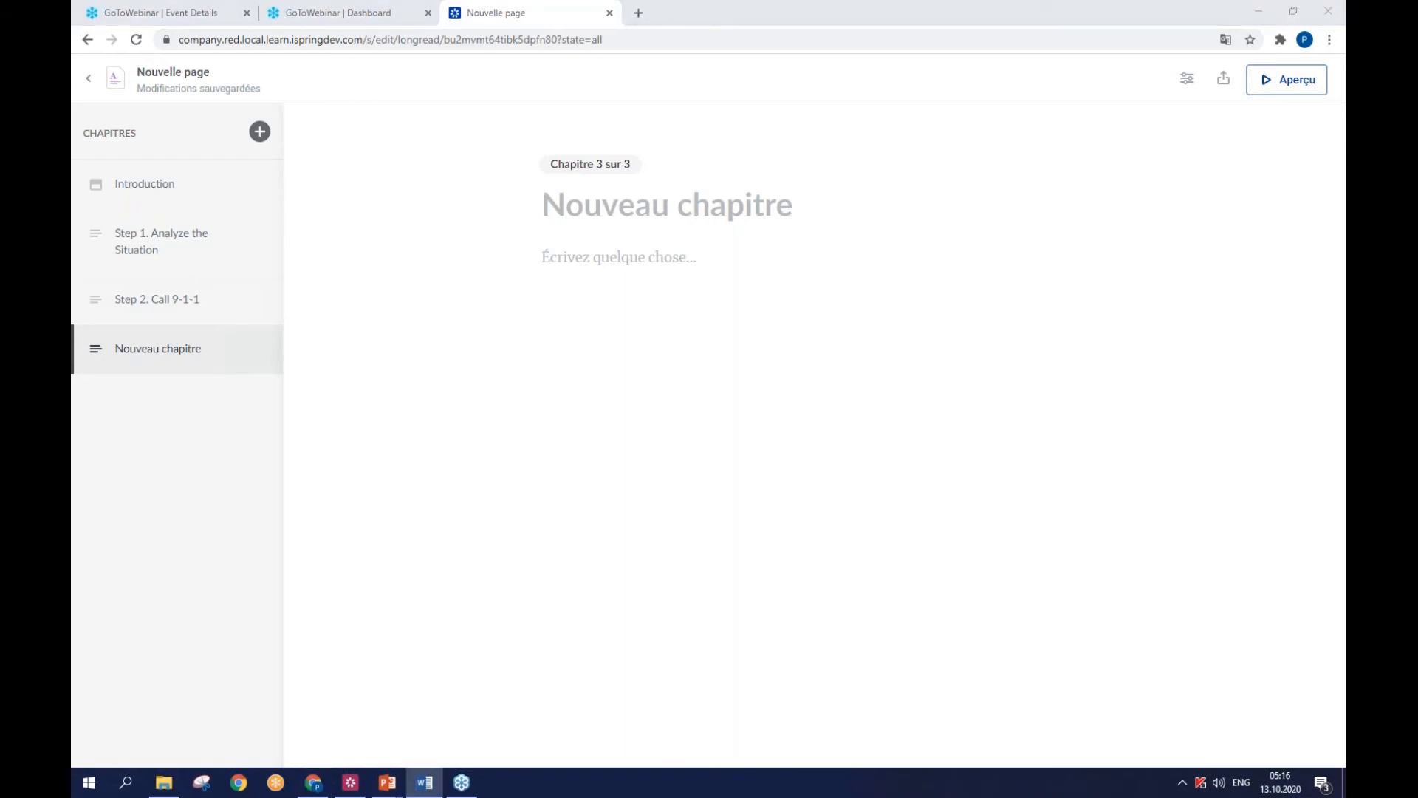
click(633, 215)
text(Step 3. Take Measures)
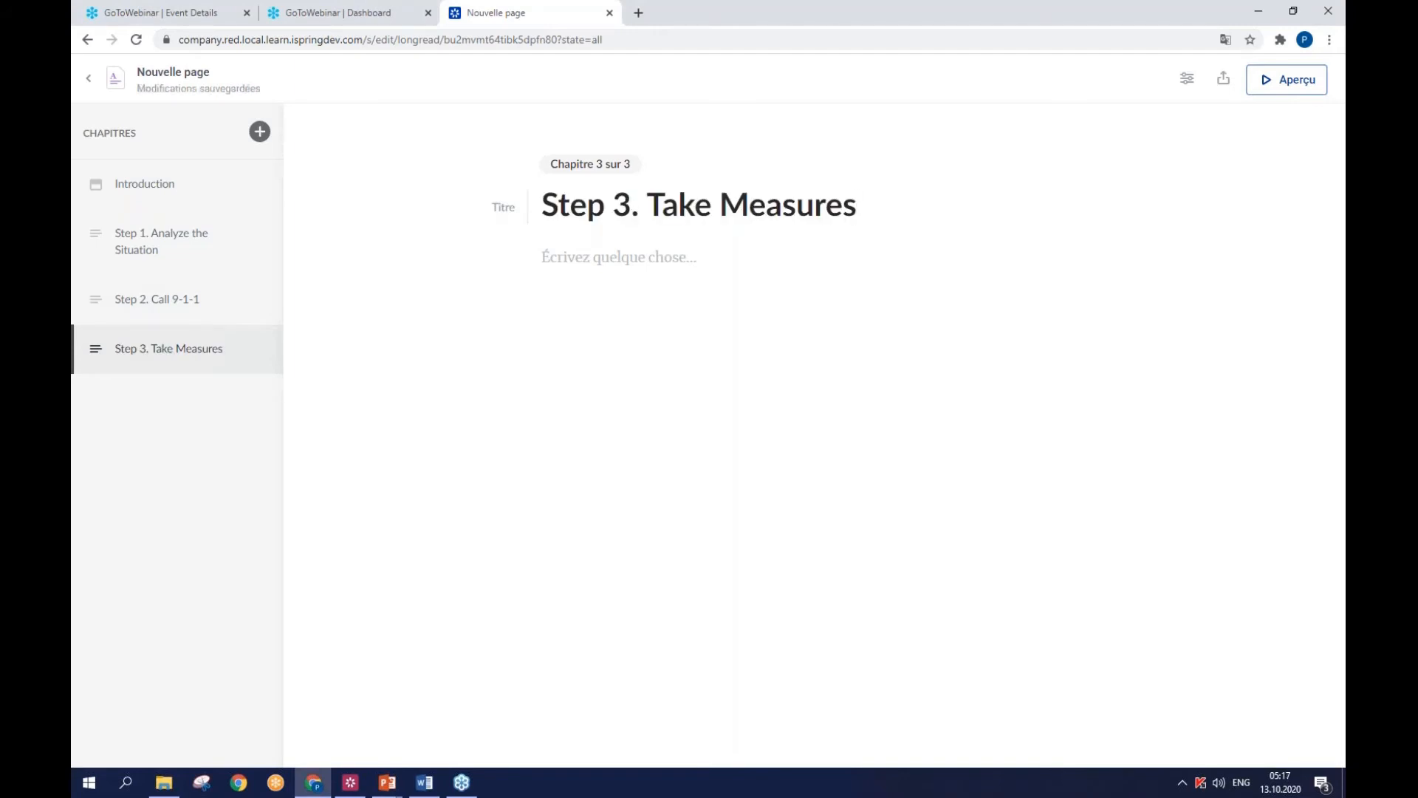
- Paste the Word paragraph about turning off the electricity and dousing the flames as the Step 3 chapter's body text
key(alt+Tab)
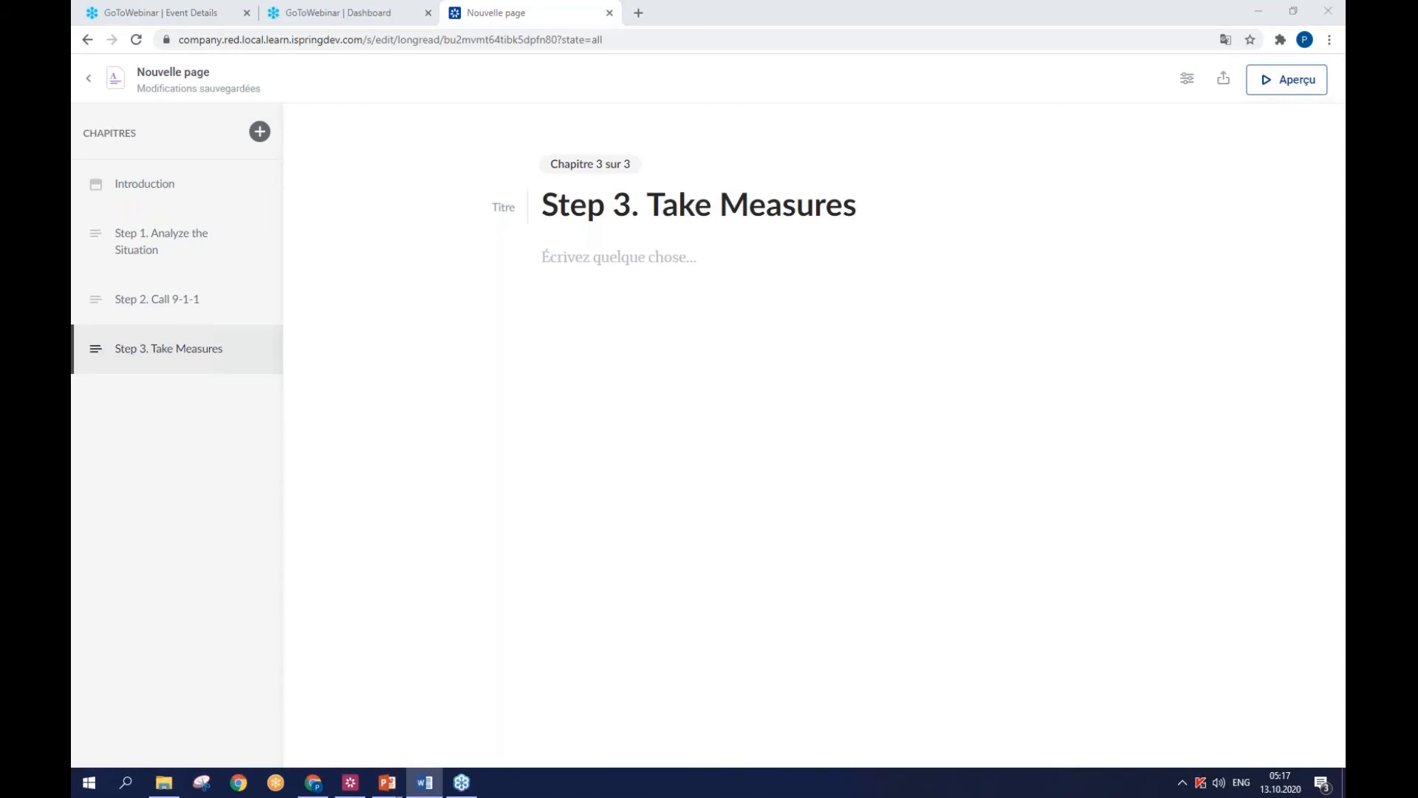
click(625, 265)
text(Turn off the electricity in the building if you can. If the fire has just started and hasn’t spread to the furniture and walls, try to douse the flames on your own.)
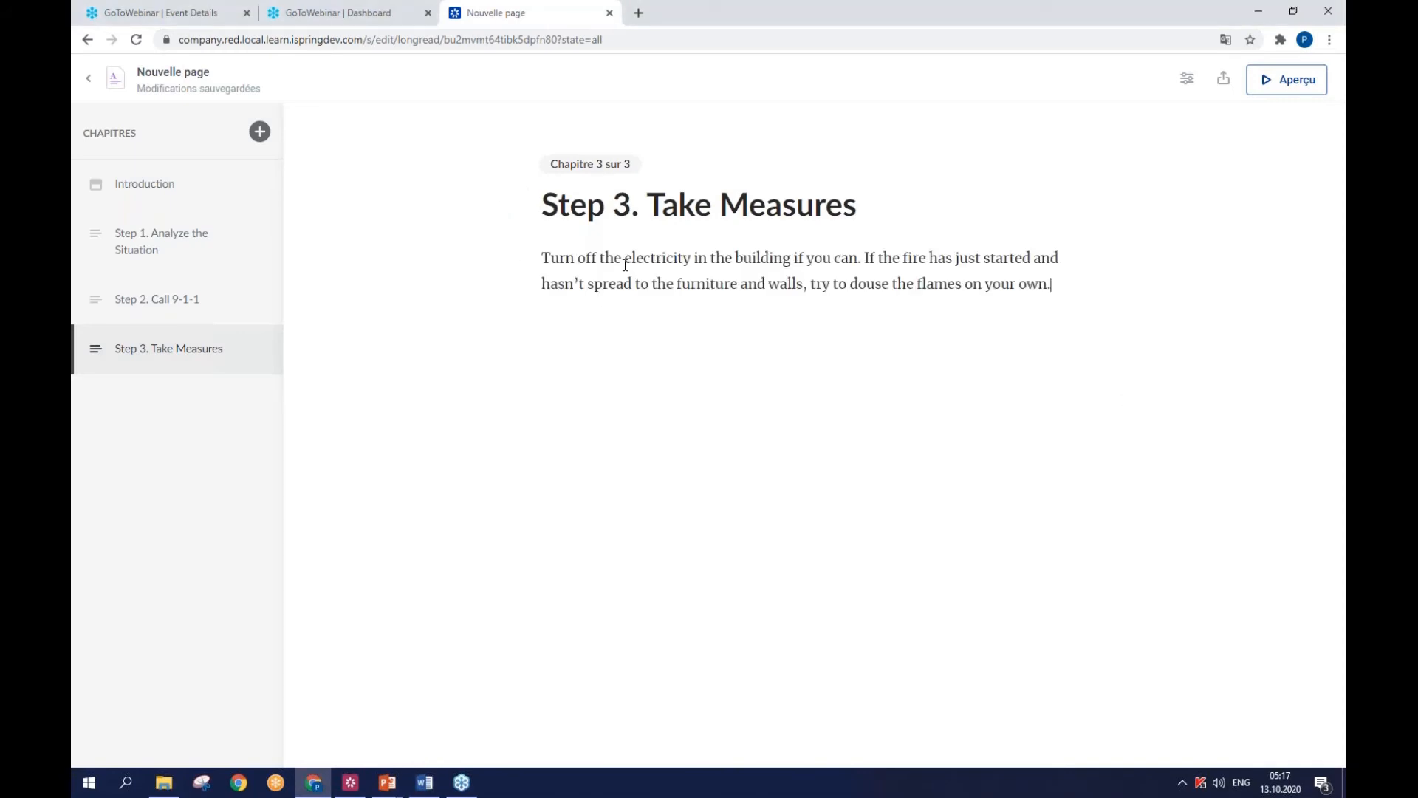
- Insert the picture of the electrical outlet and plug below the Step 3 paragraph
key(Return)
click(505, 333)
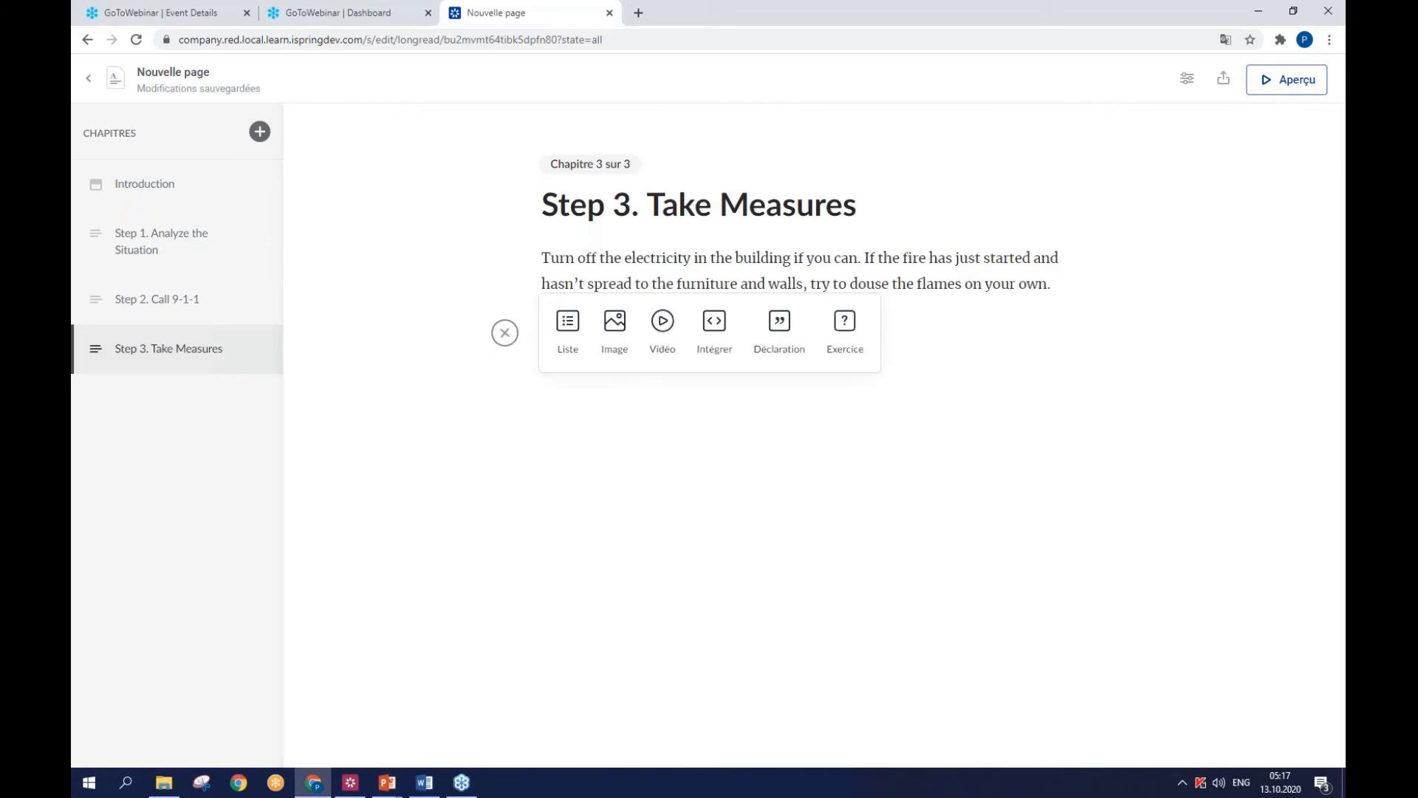
click(601, 348)
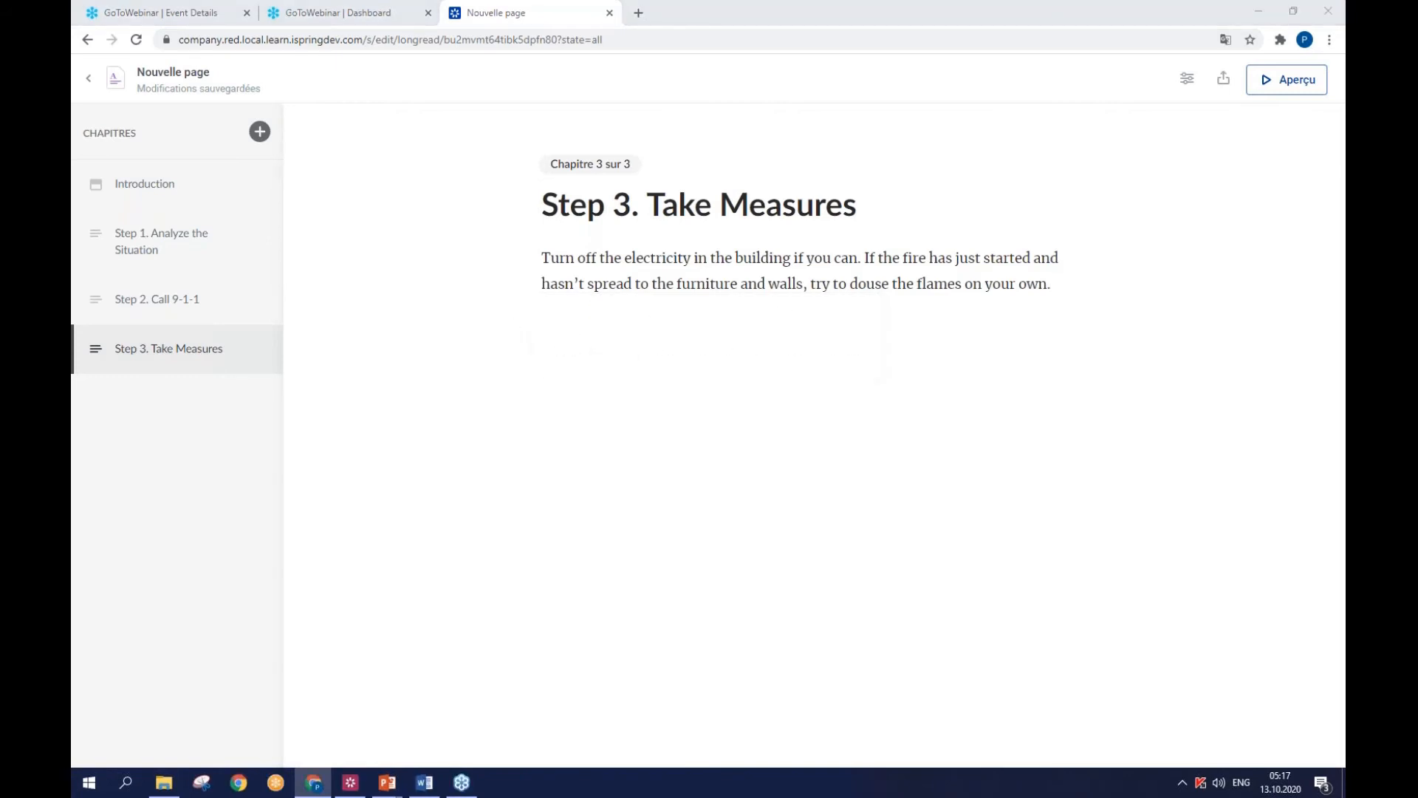
click(776, 376)
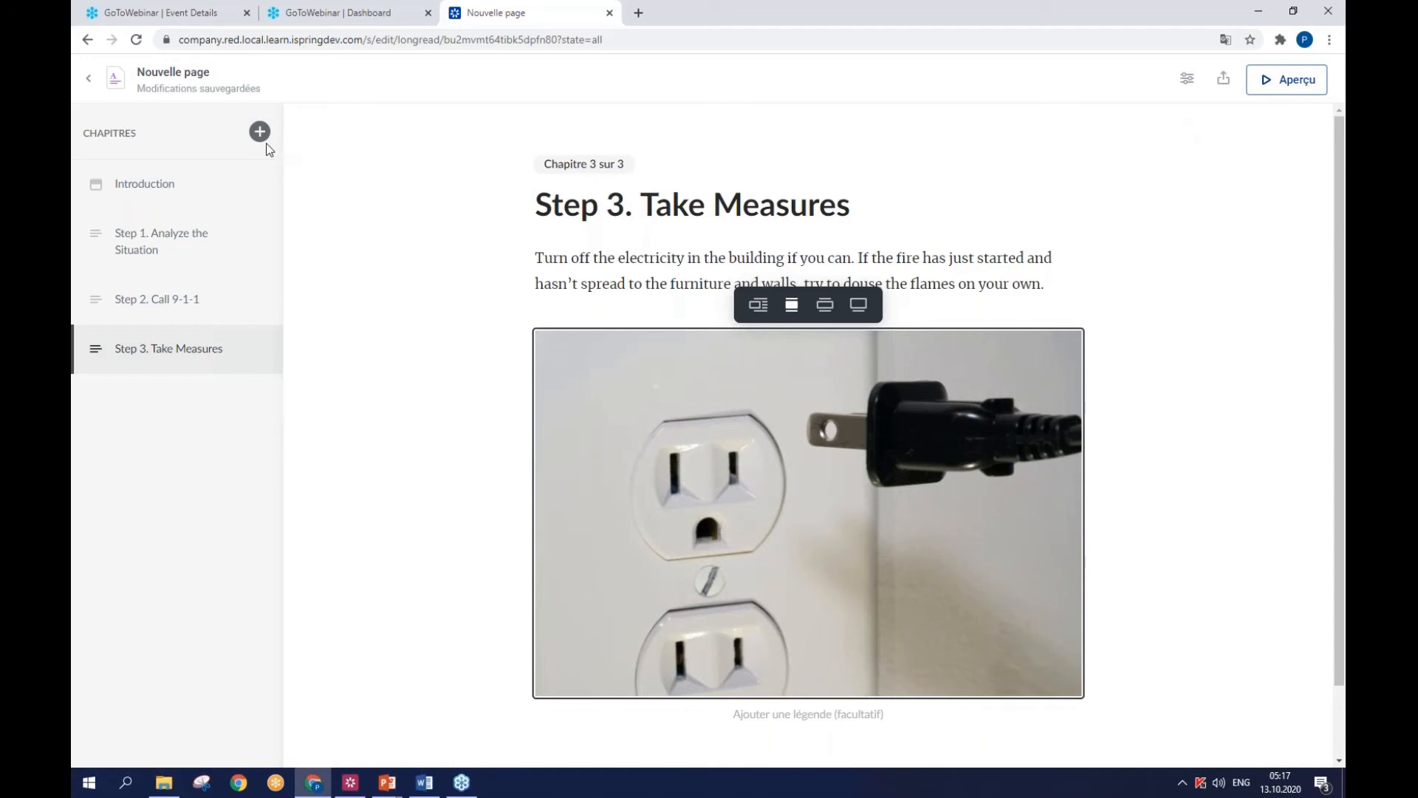
- Set the accent colour in the page's theme settings to coral red and check it in the design sample
click(1186, 79)
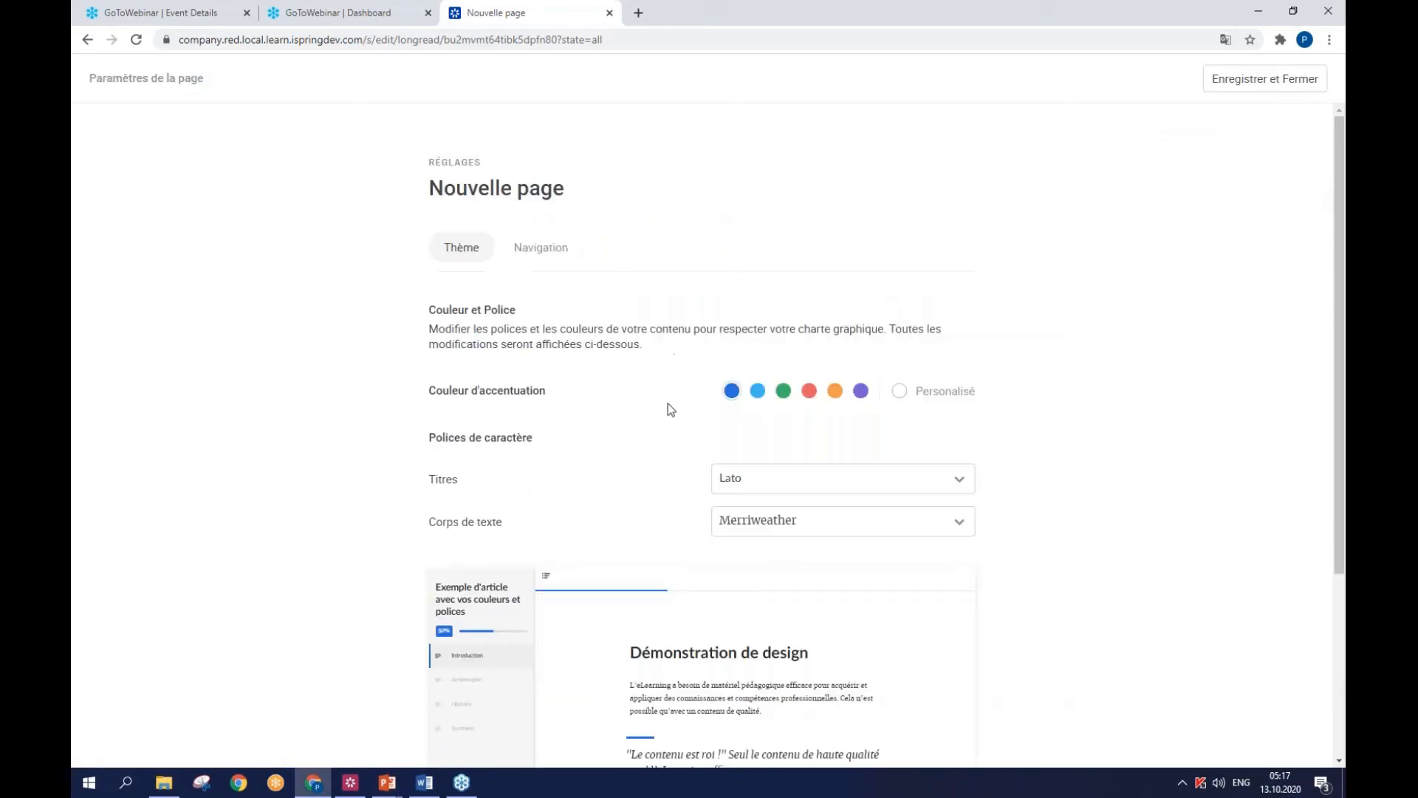
scroll(669, 406, down, 4)
scroll(656, 375, up, 2)
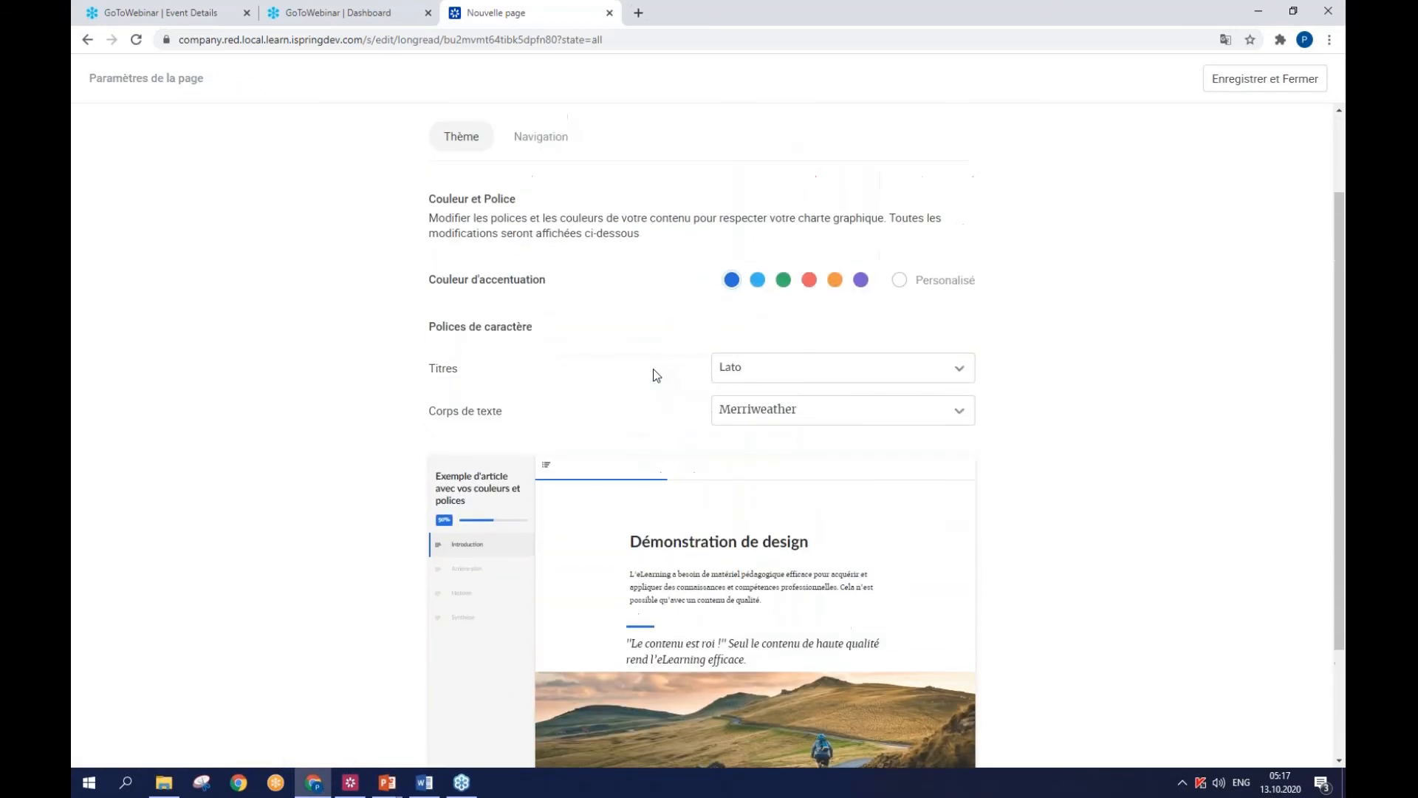
click(807, 284)
scroll(1034, 374, down, 2)
scroll(1034, 369, up, 4)
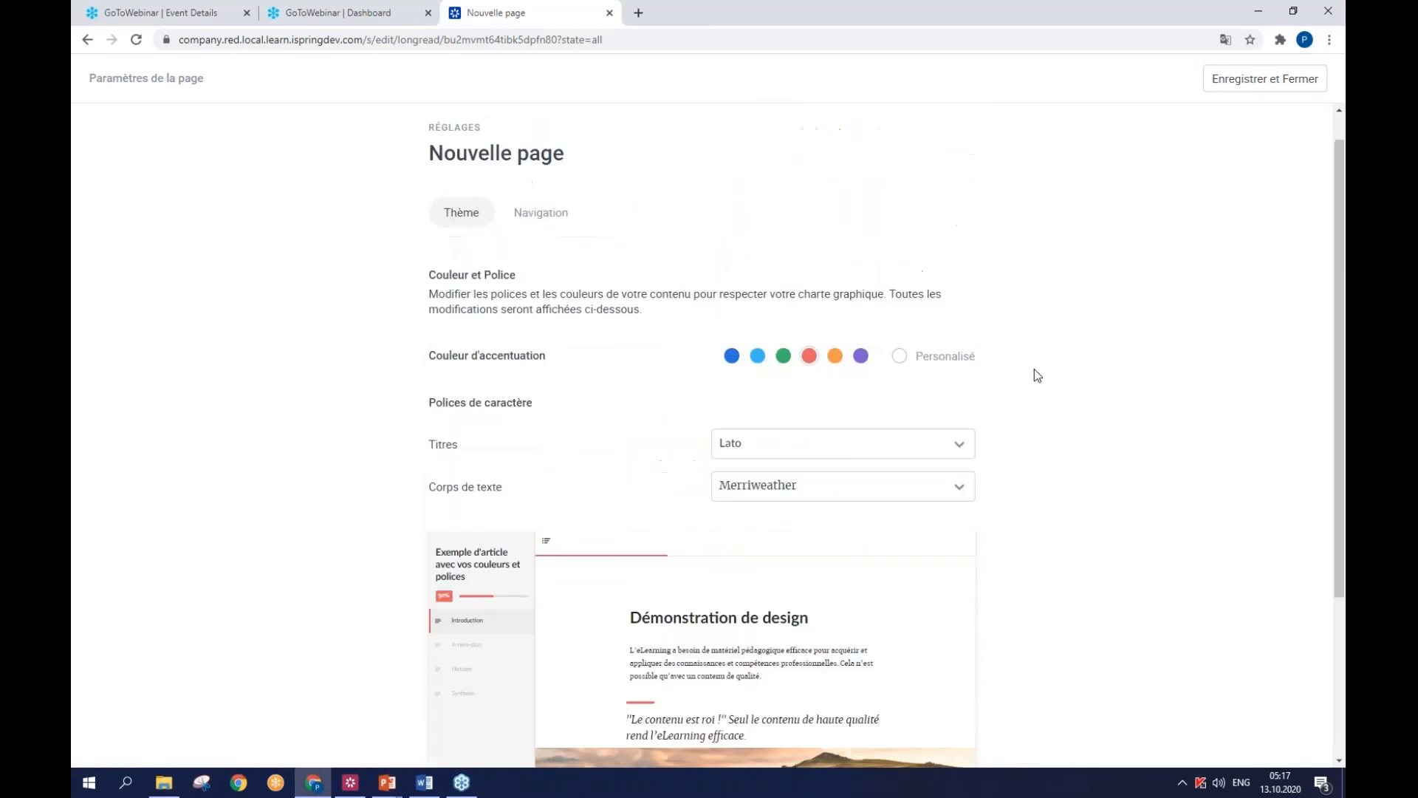
- Set the page's navigation mode to Restreint and save the page settings
click(528, 260)
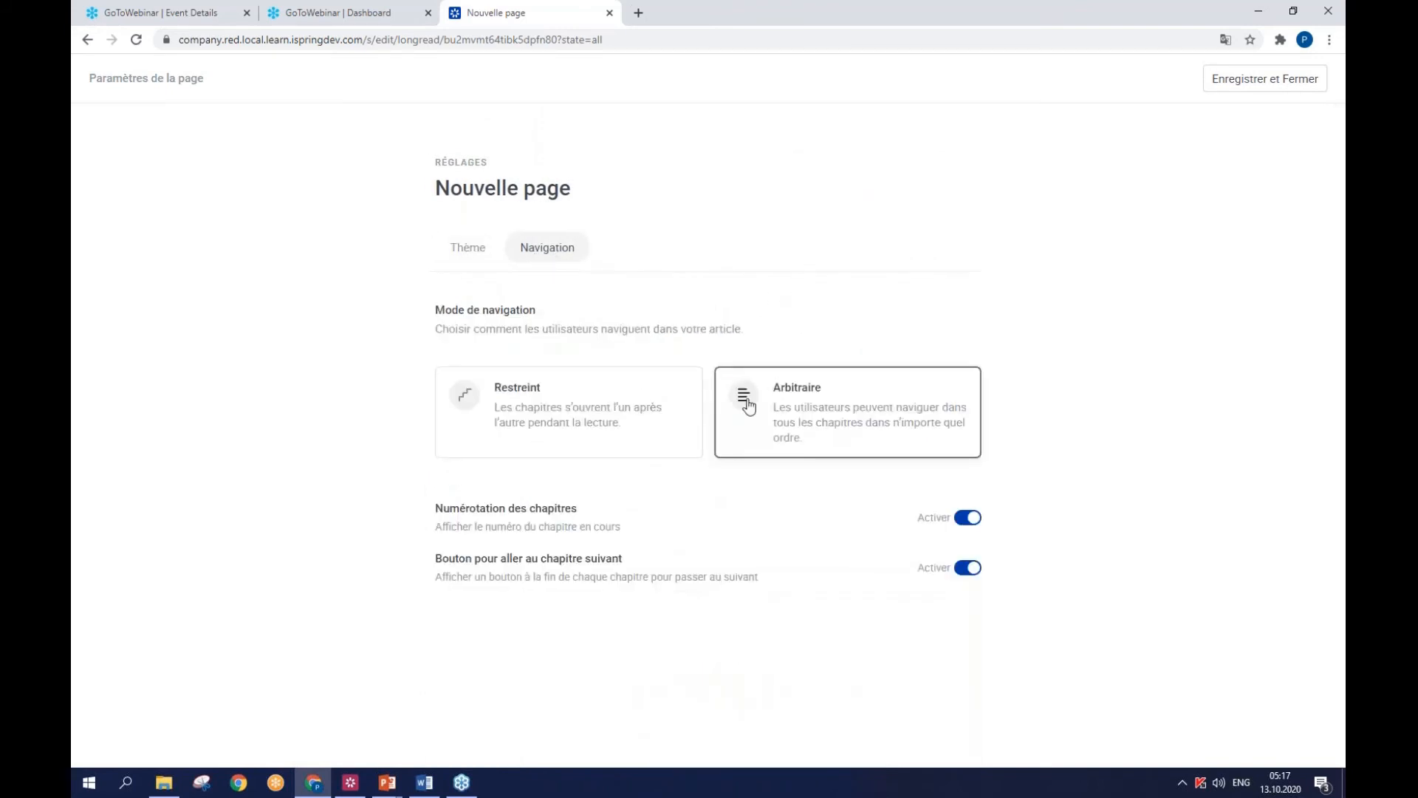
click(602, 404)
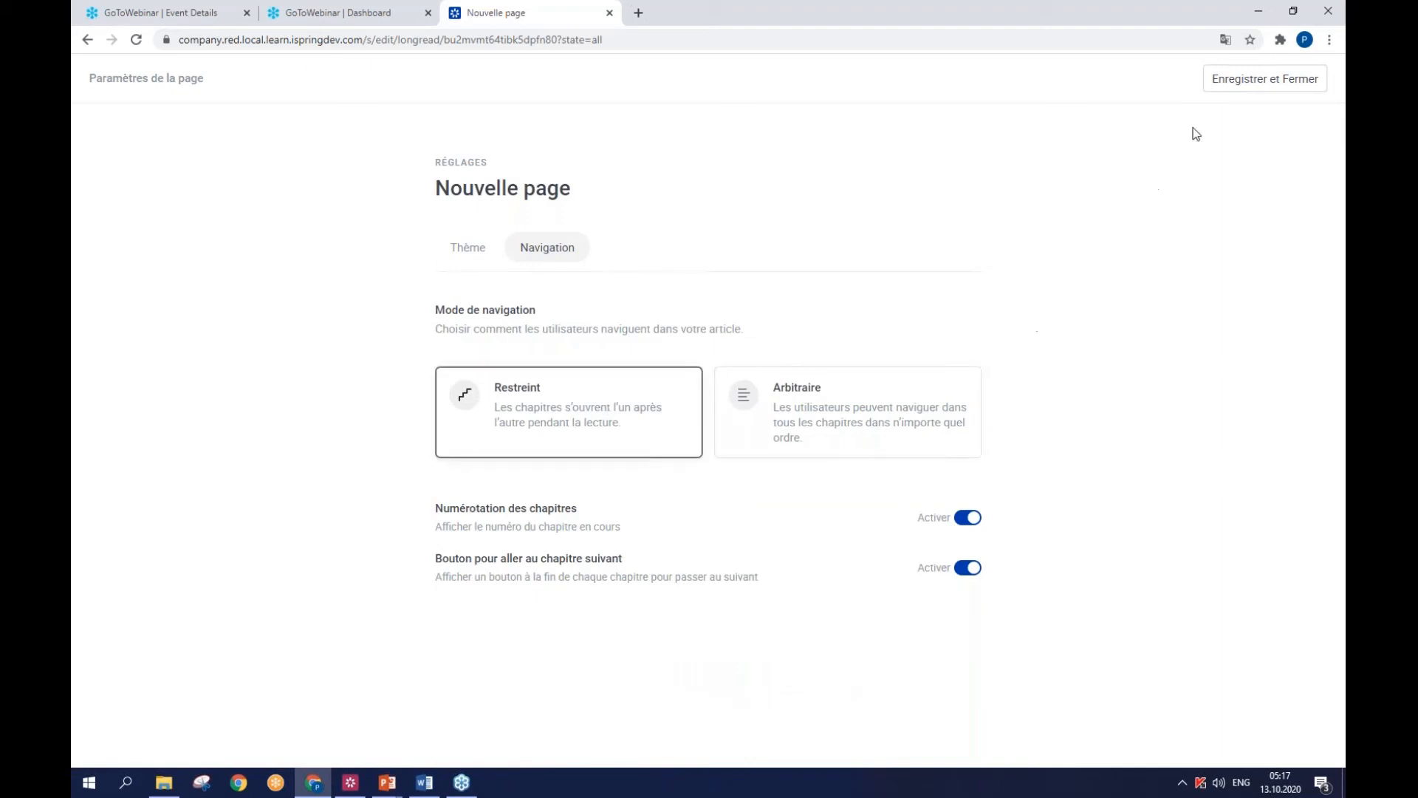
click(1218, 87)
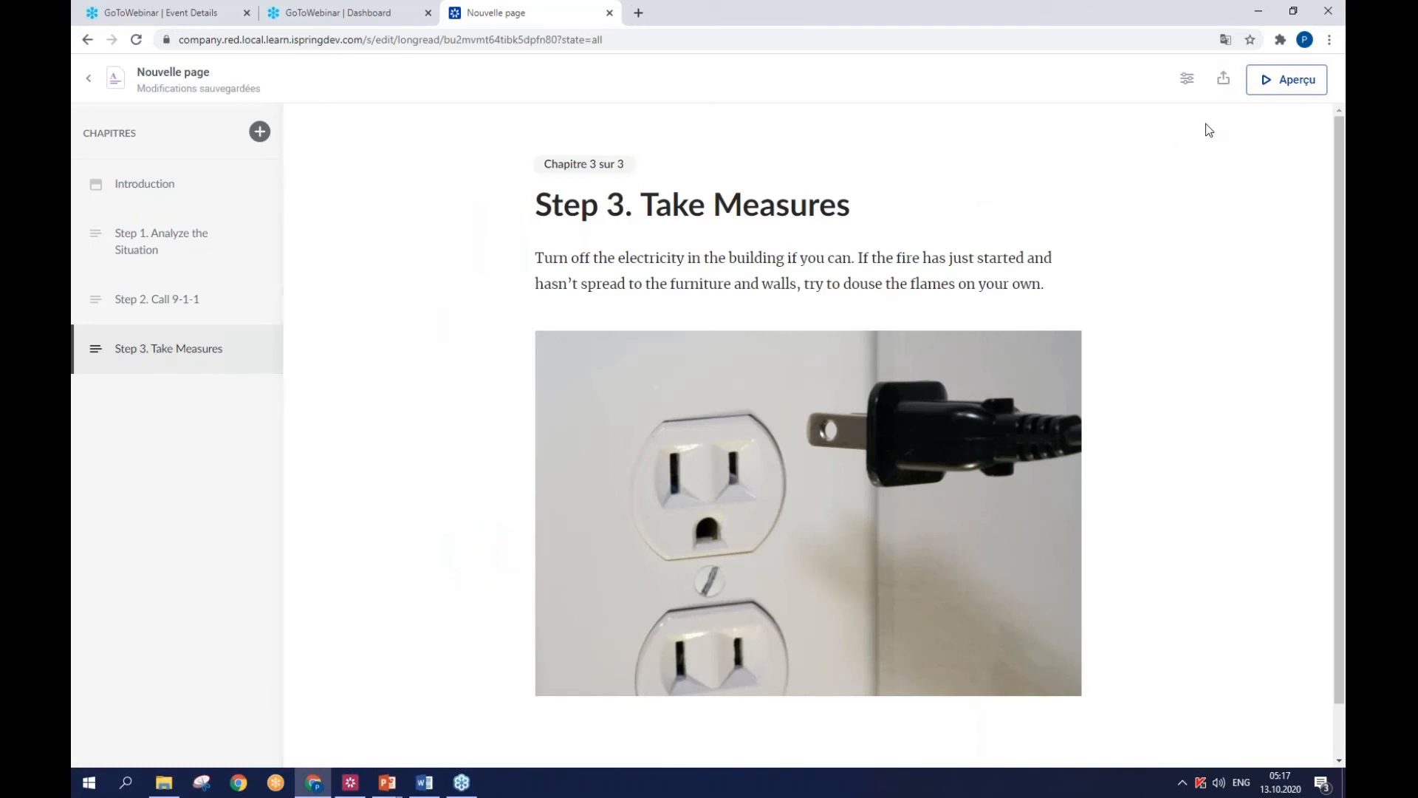
- Preview the Fire Safety page, going through every chapter from the introduction to Step 3 and completing the course
click(1294, 81)
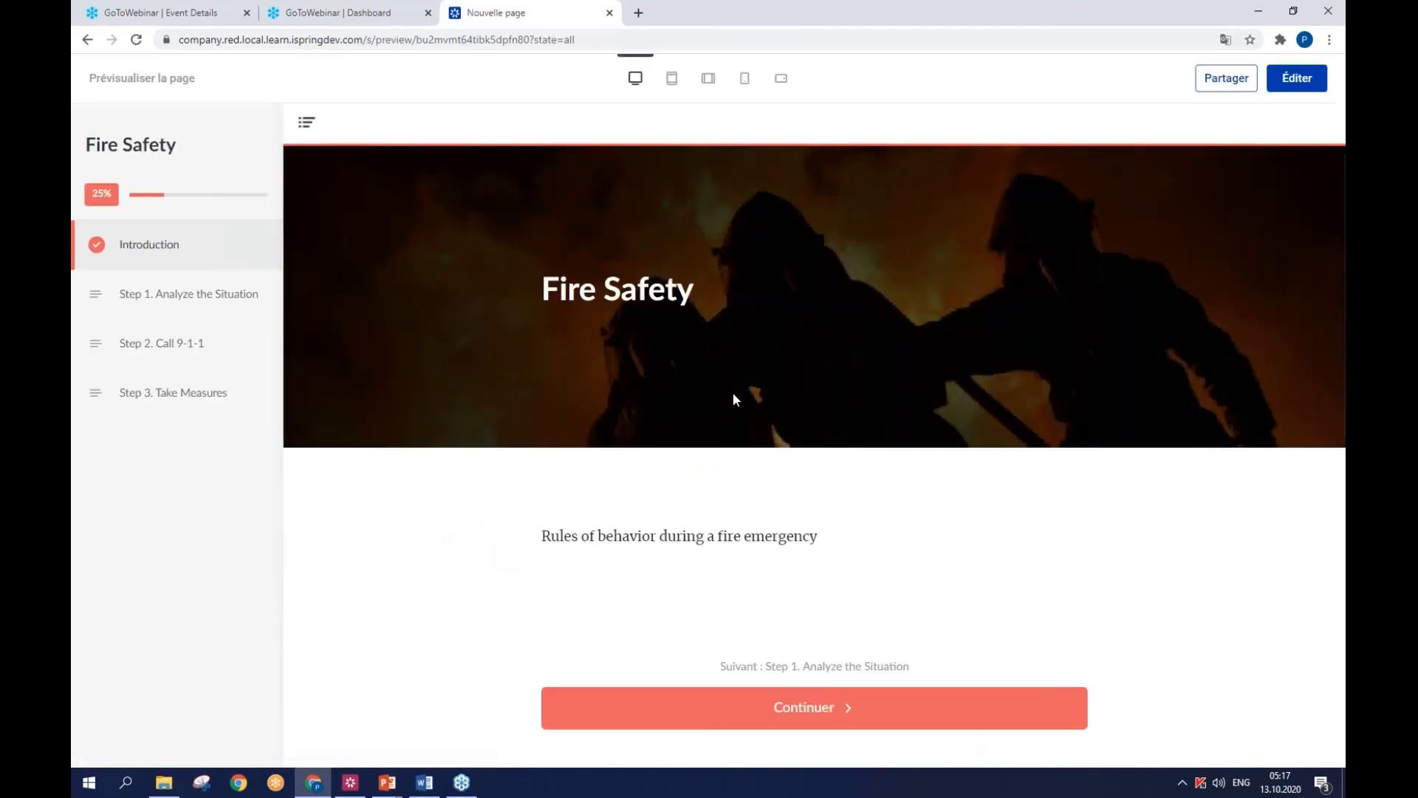
click(696, 712)
scroll(699, 595, down, 2)
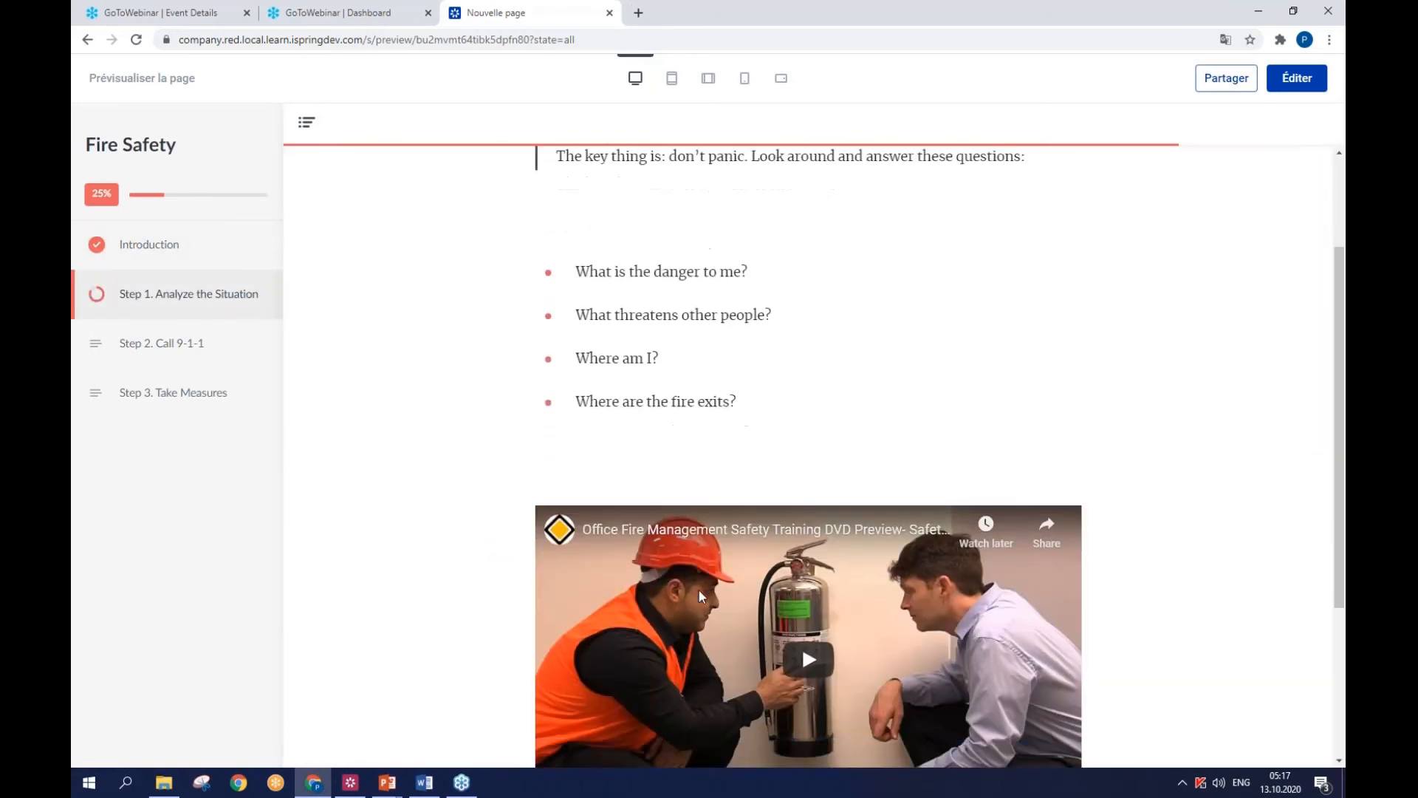
scroll(699, 591, down, 3)
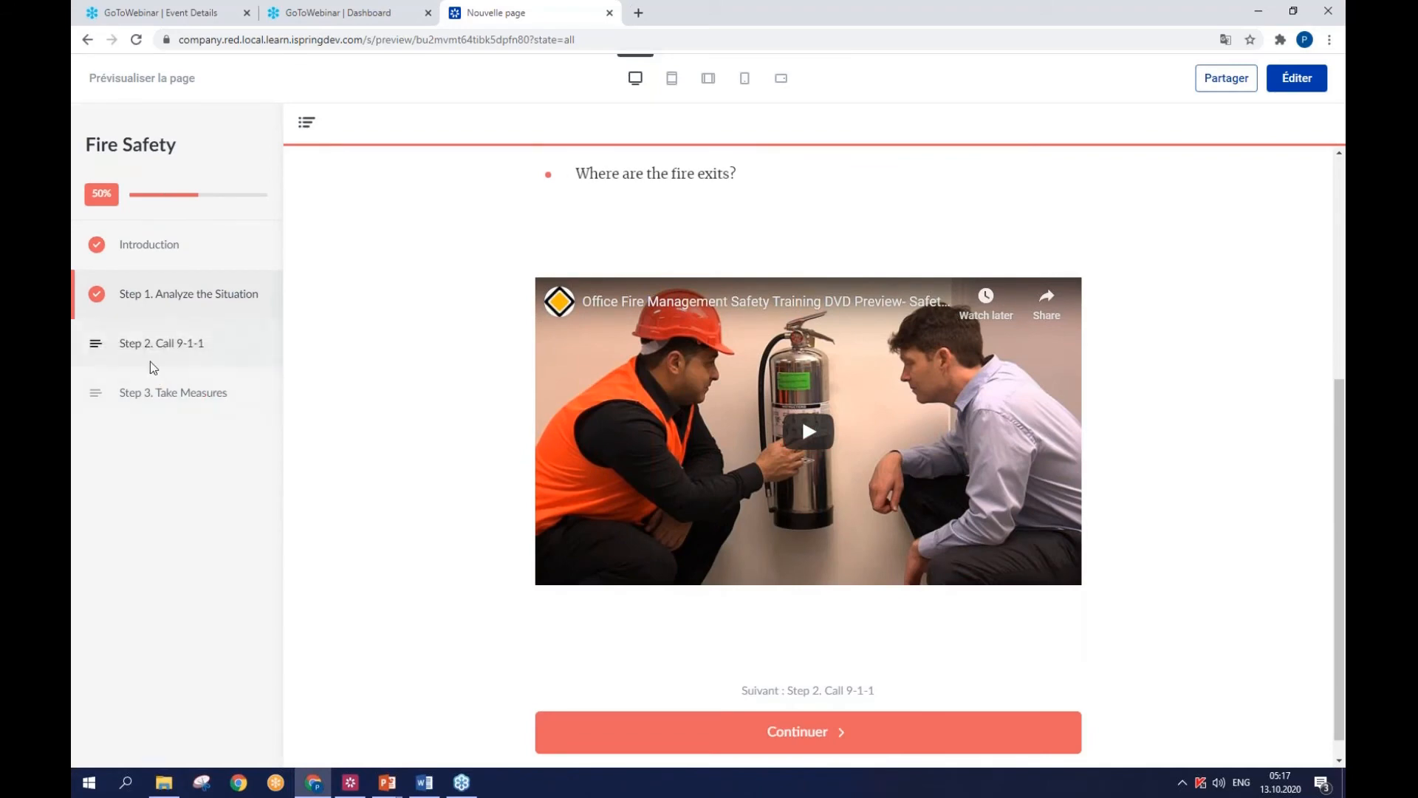
click(633, 733)
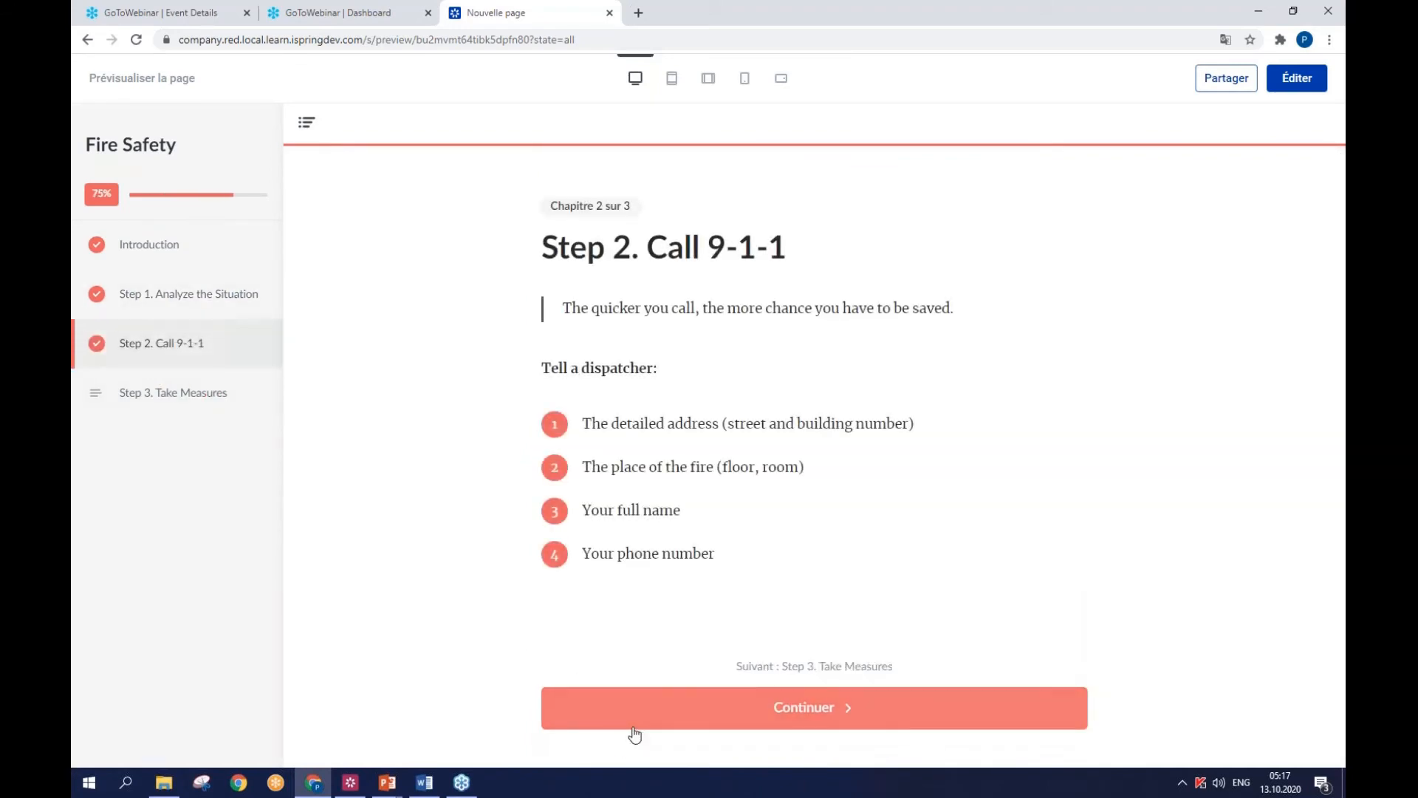
click(633, 732)
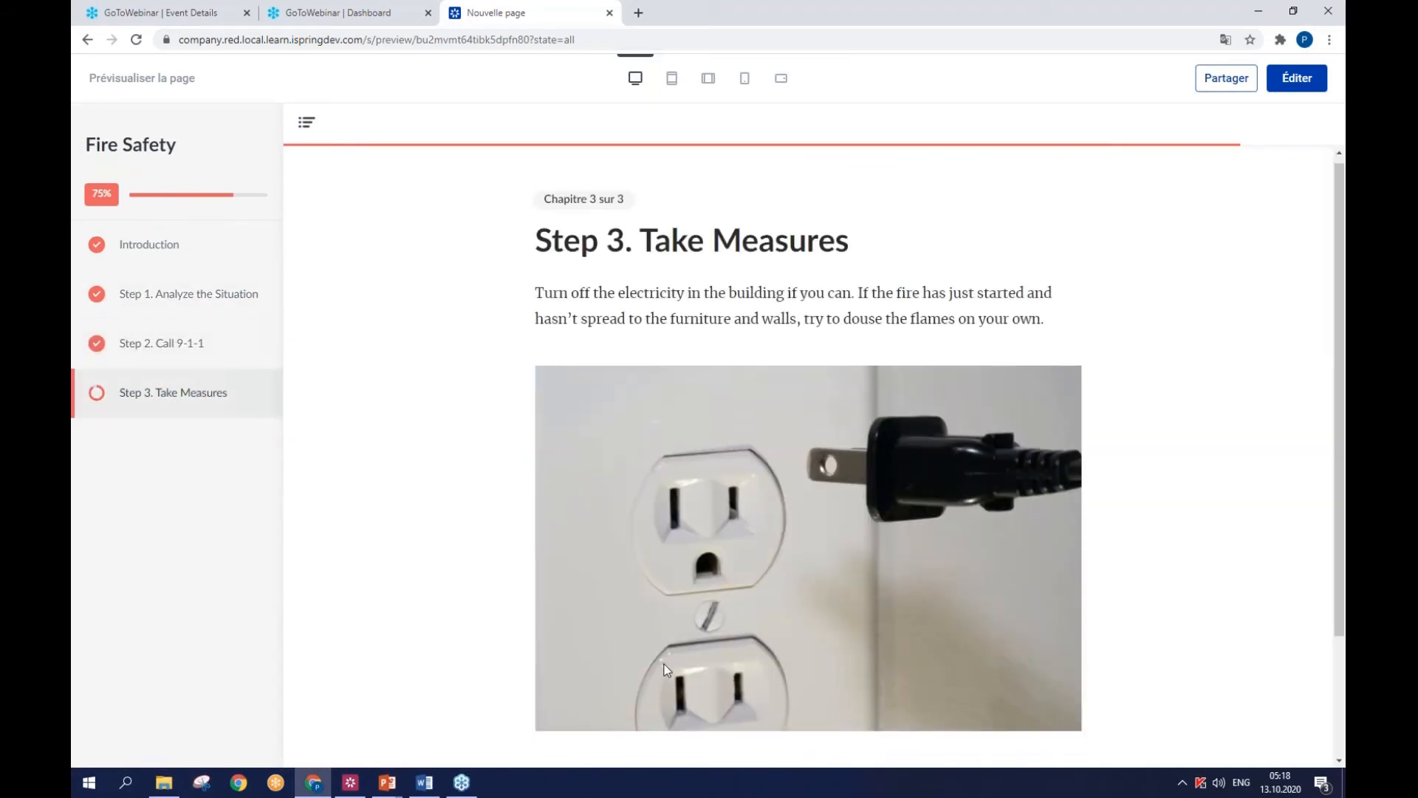
scroll(664, 669, down, 2)
click(705, 719)
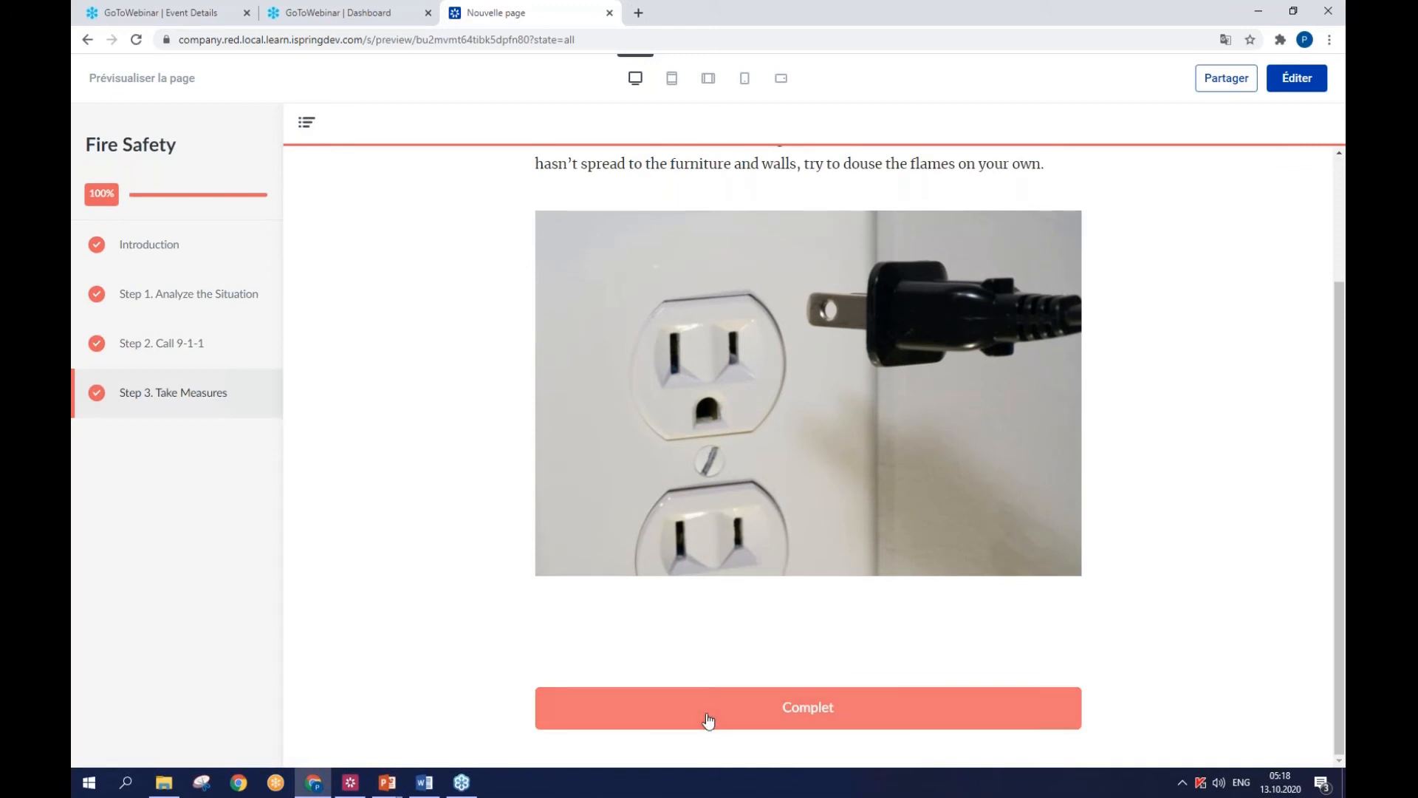
scroll(1202, 166, up, 1)
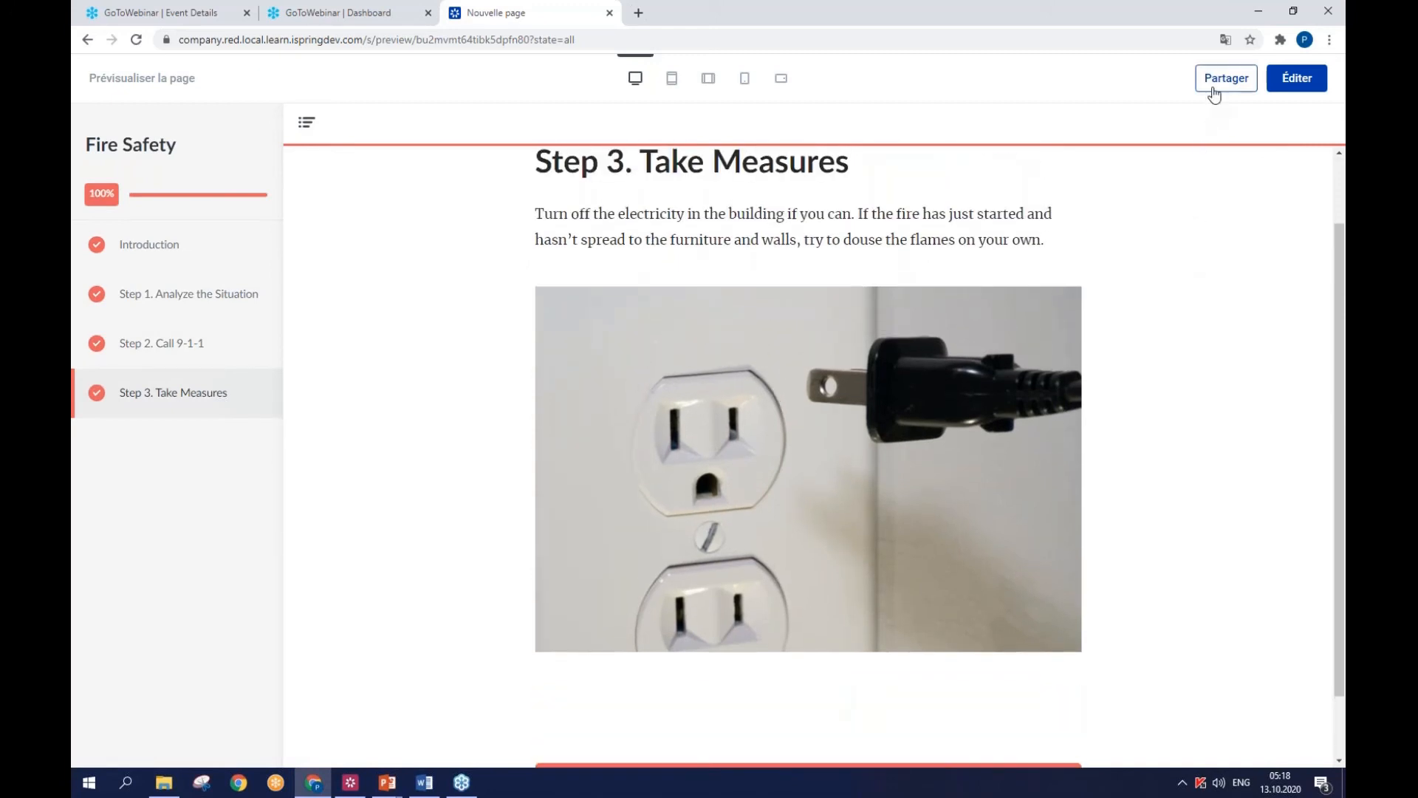
- Copy the page's sharing link from the preview and return to editing the page
click(1213, 95)
click(1195, 183)
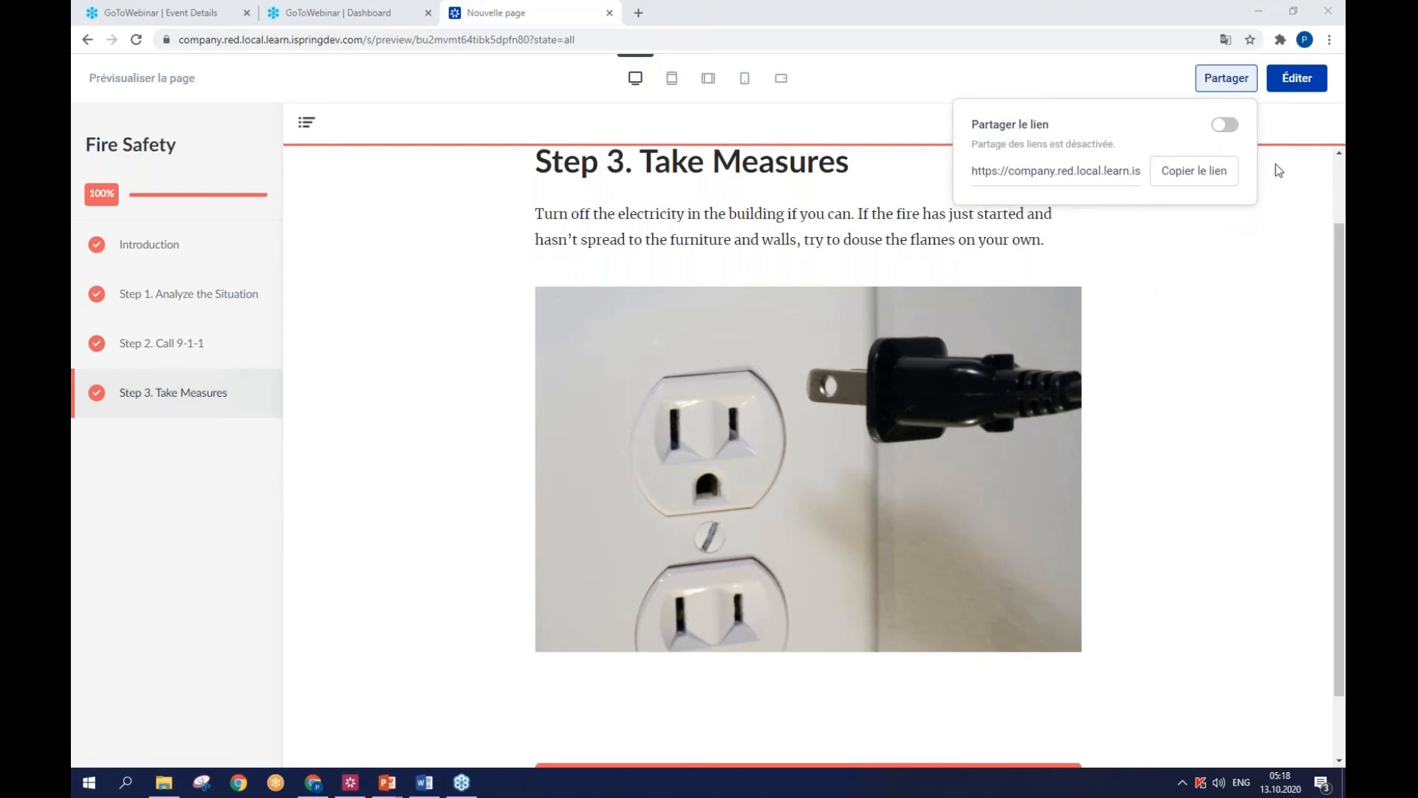
click(1297, 80)
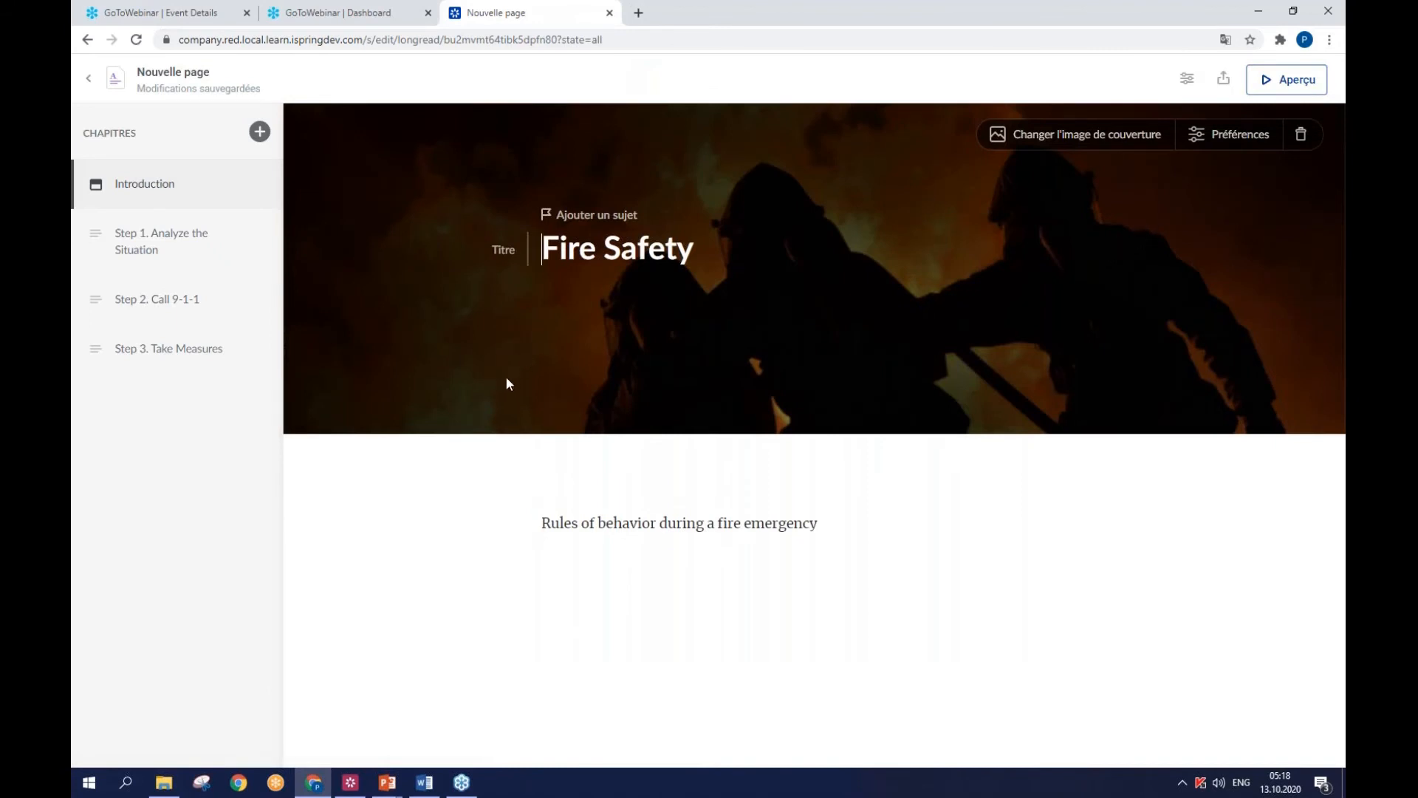
- Export the page with the SCORM 1.2 LMS profile and all chapters required
click(1223, 78)
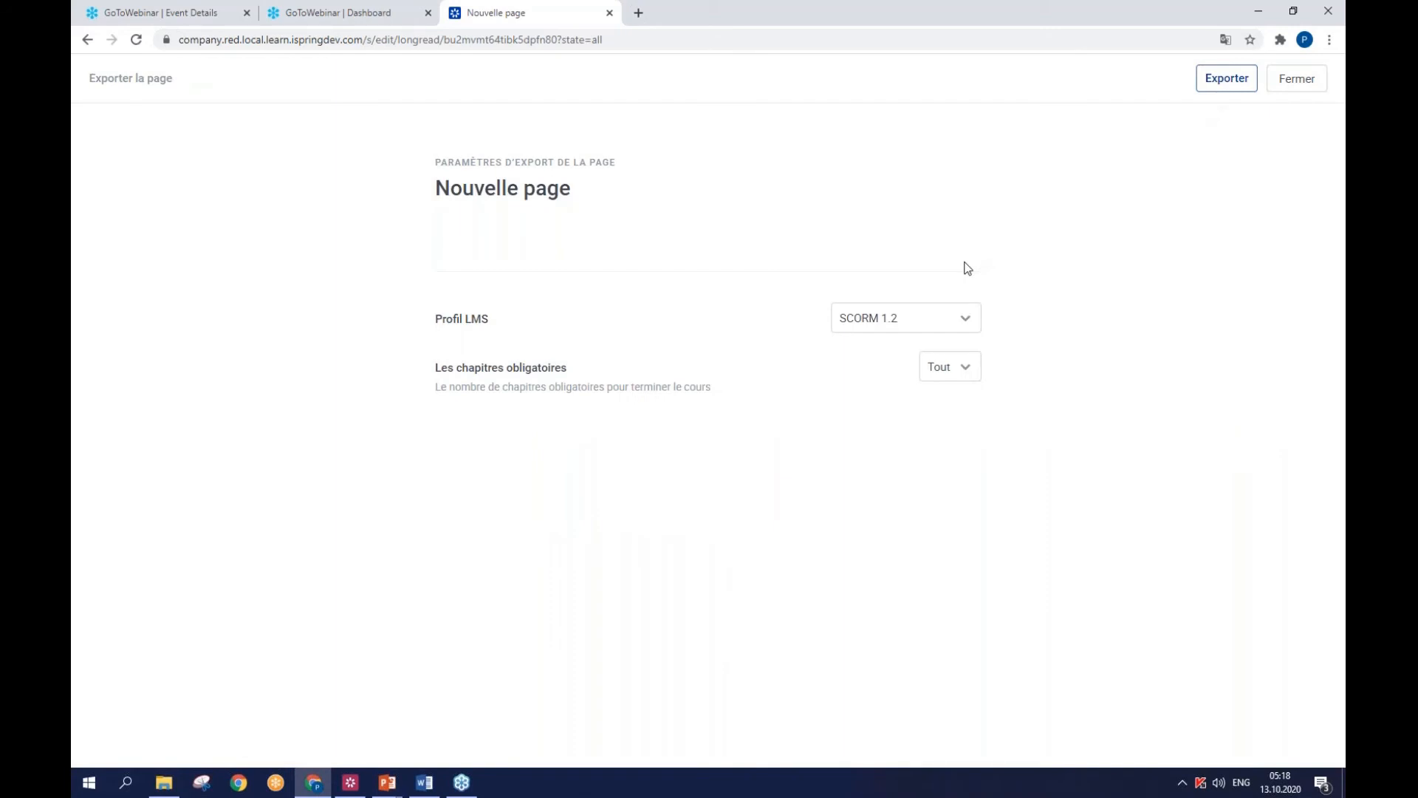
click(968, 327)
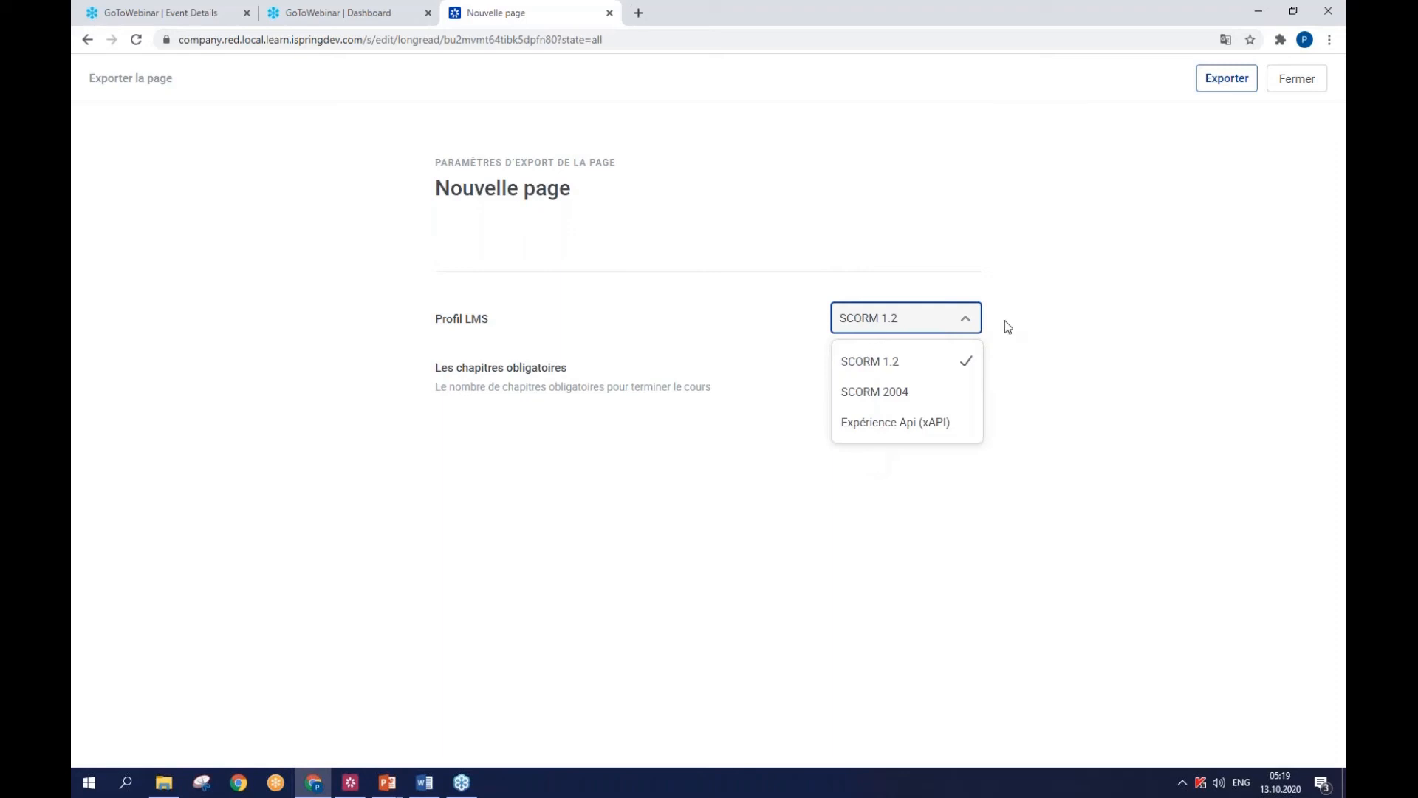
click(1226, 86)
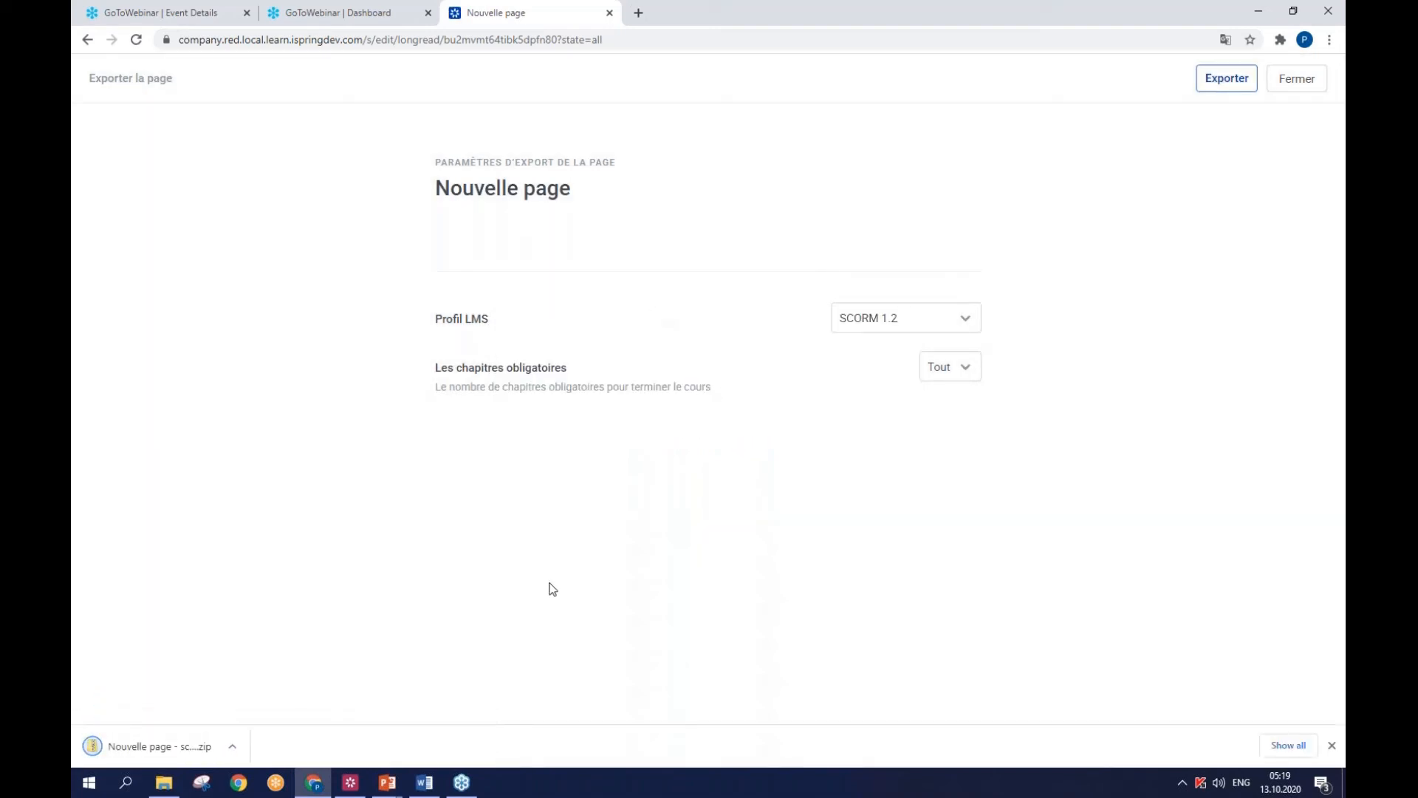
- Switch to PowerPoint, dismiss the publication message in Fire Safety++.pptx, and bring the FR_iSpring Suite Max presentation to the front
mouse_move(387, 782)
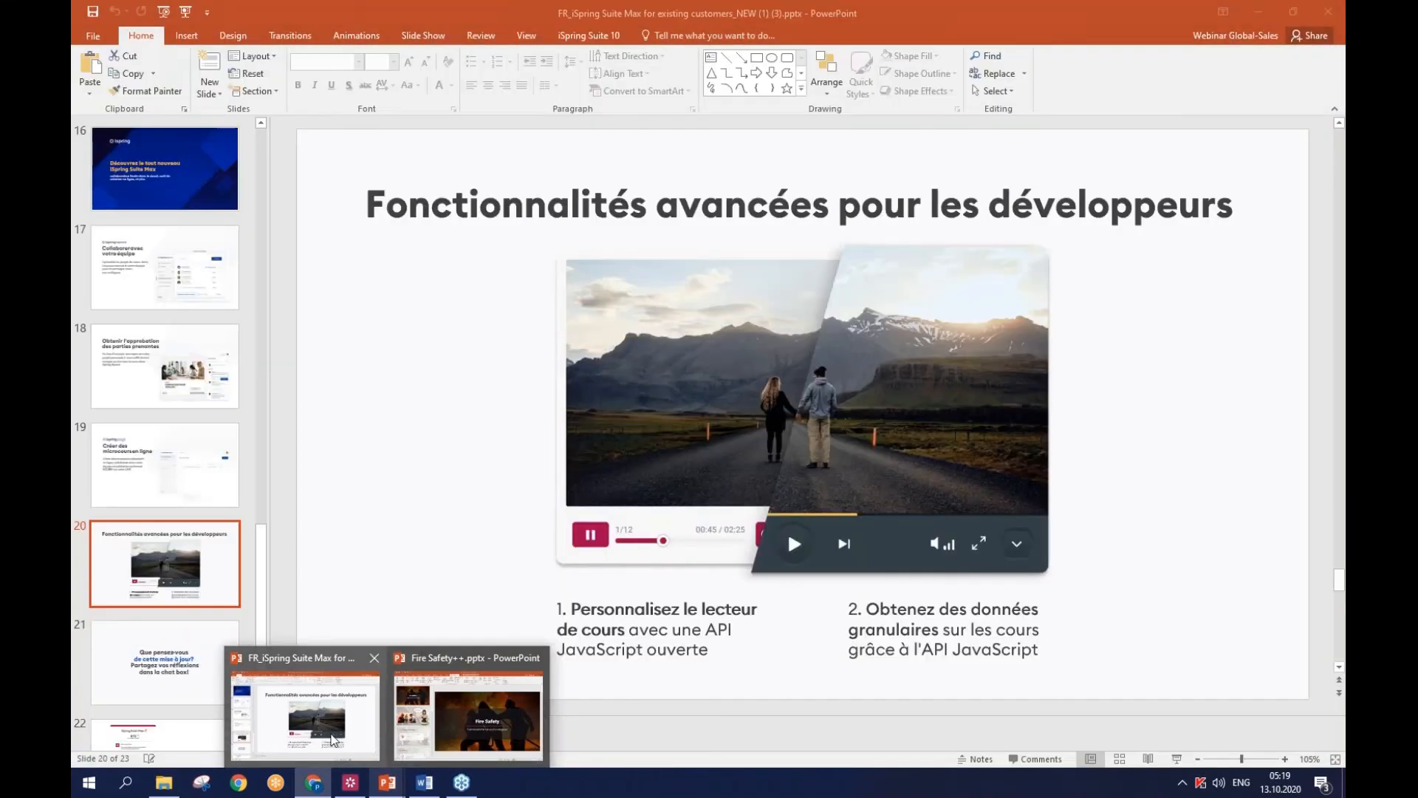
click(305, 713)
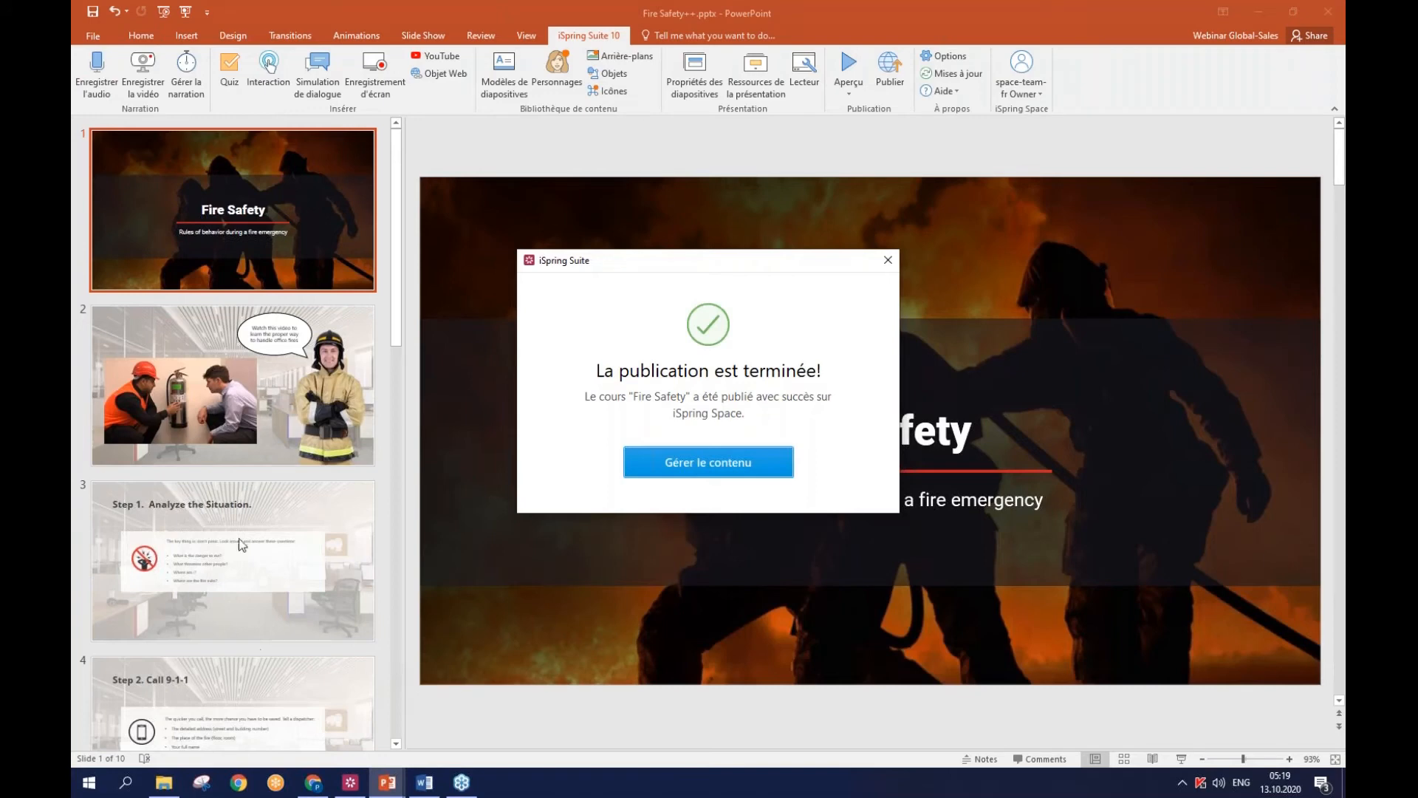
mouse_move(375, 790)
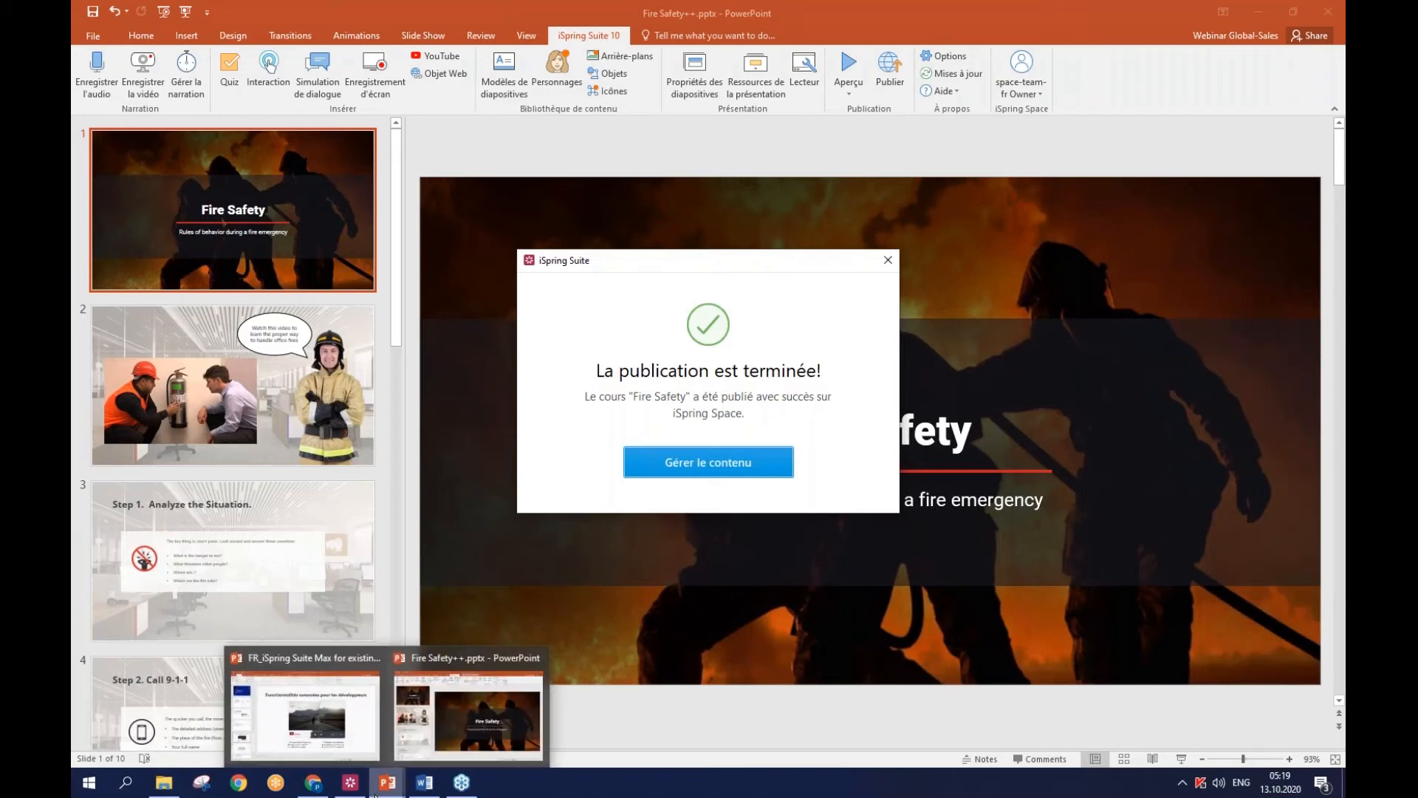
click(456, 722)
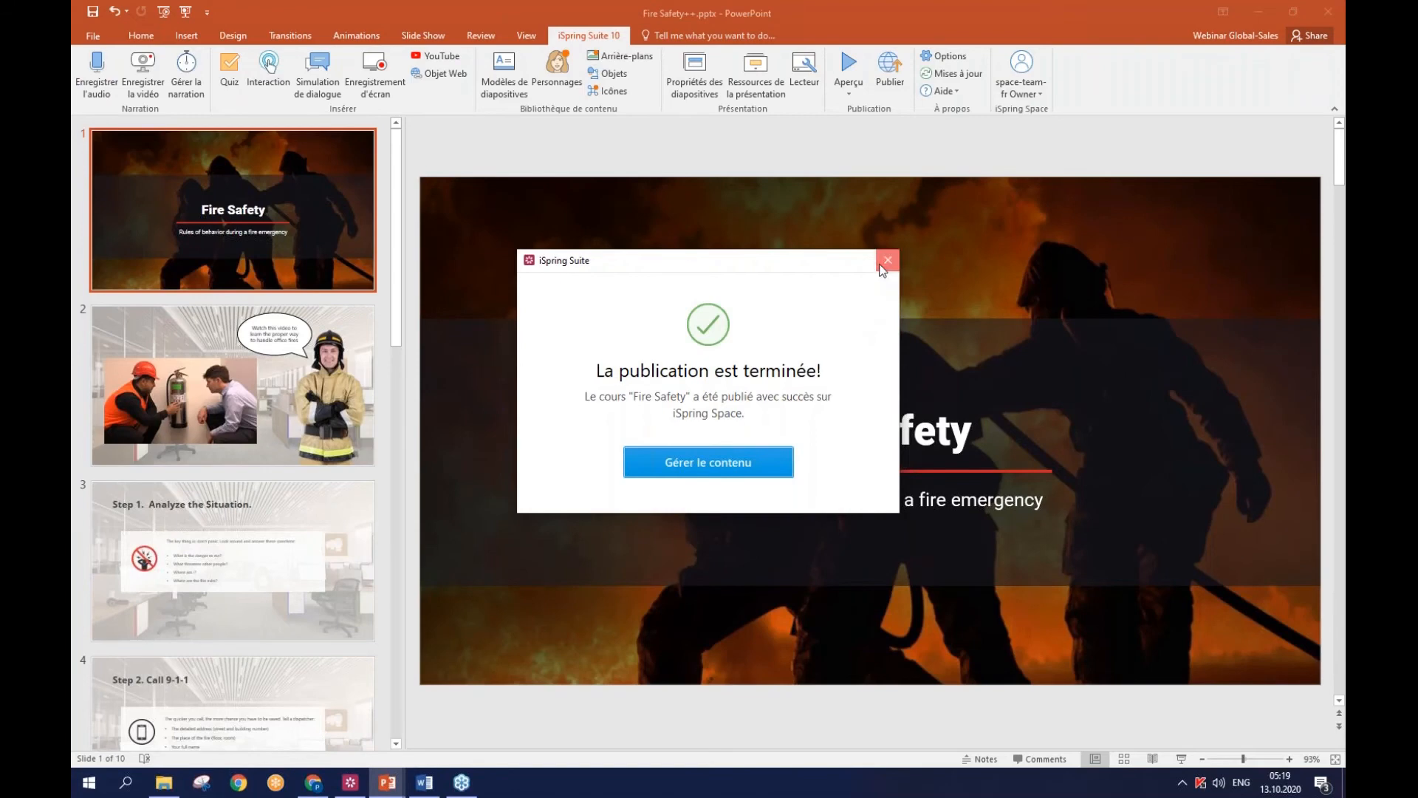
click(886, 259)
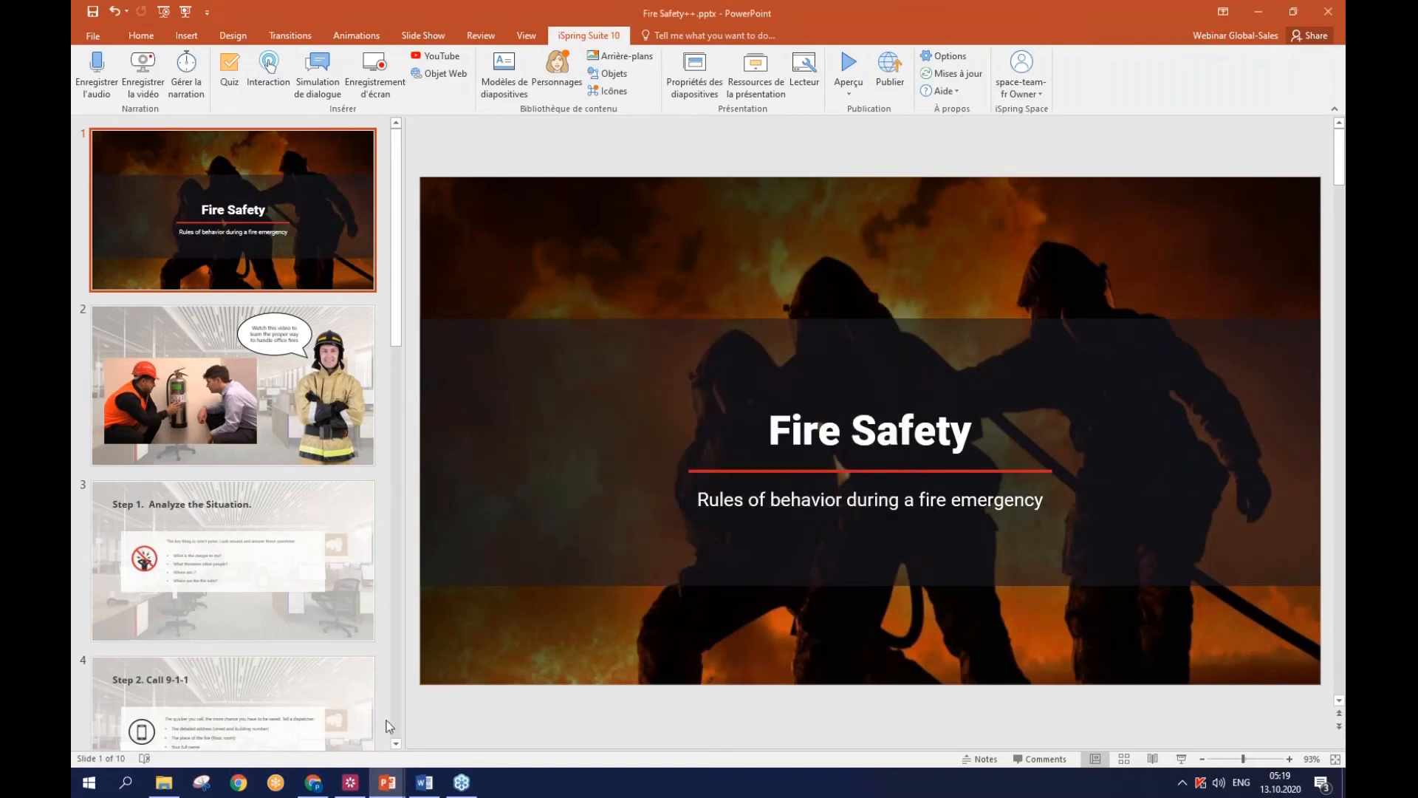
mouse_move(387, 783)
click(337, 731)
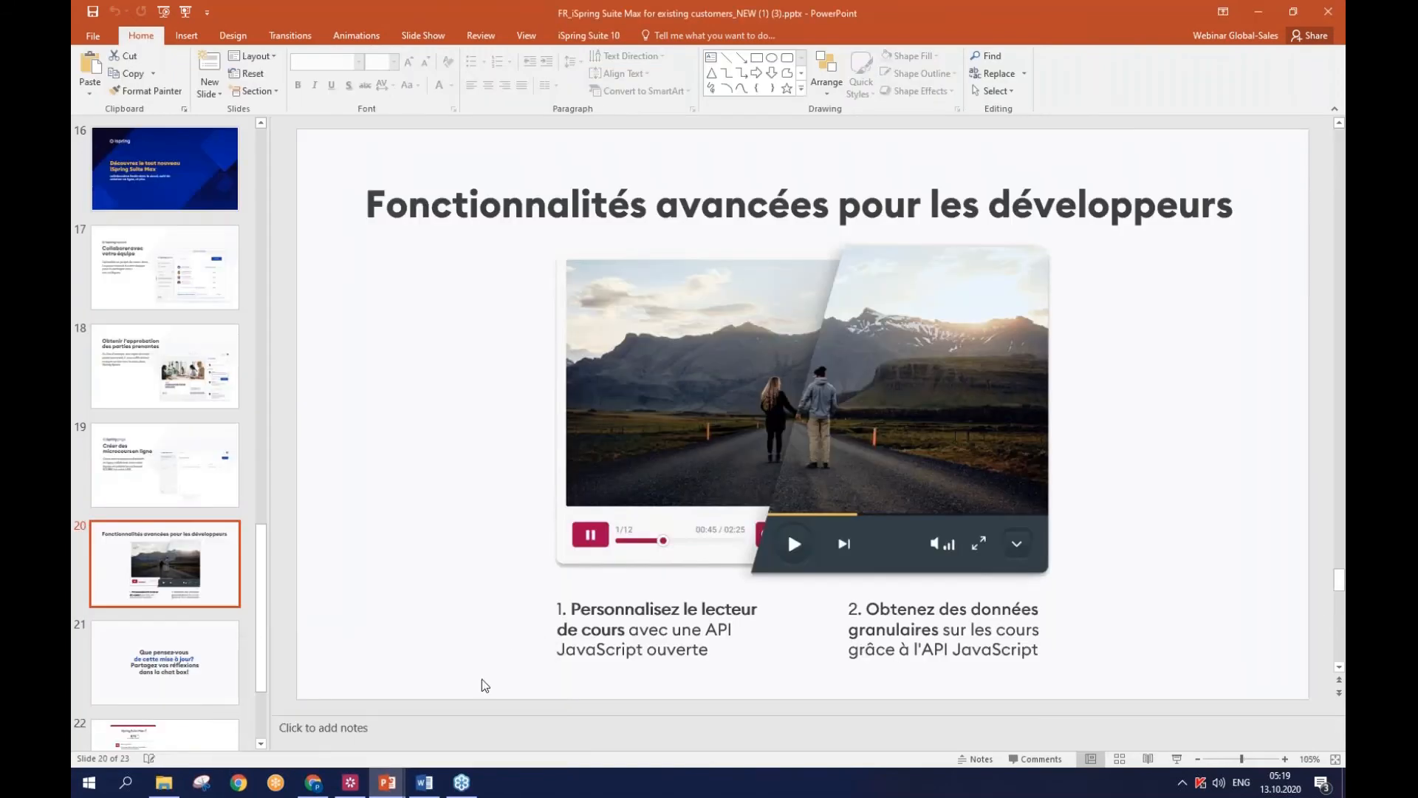
mouse_move(165, 786)
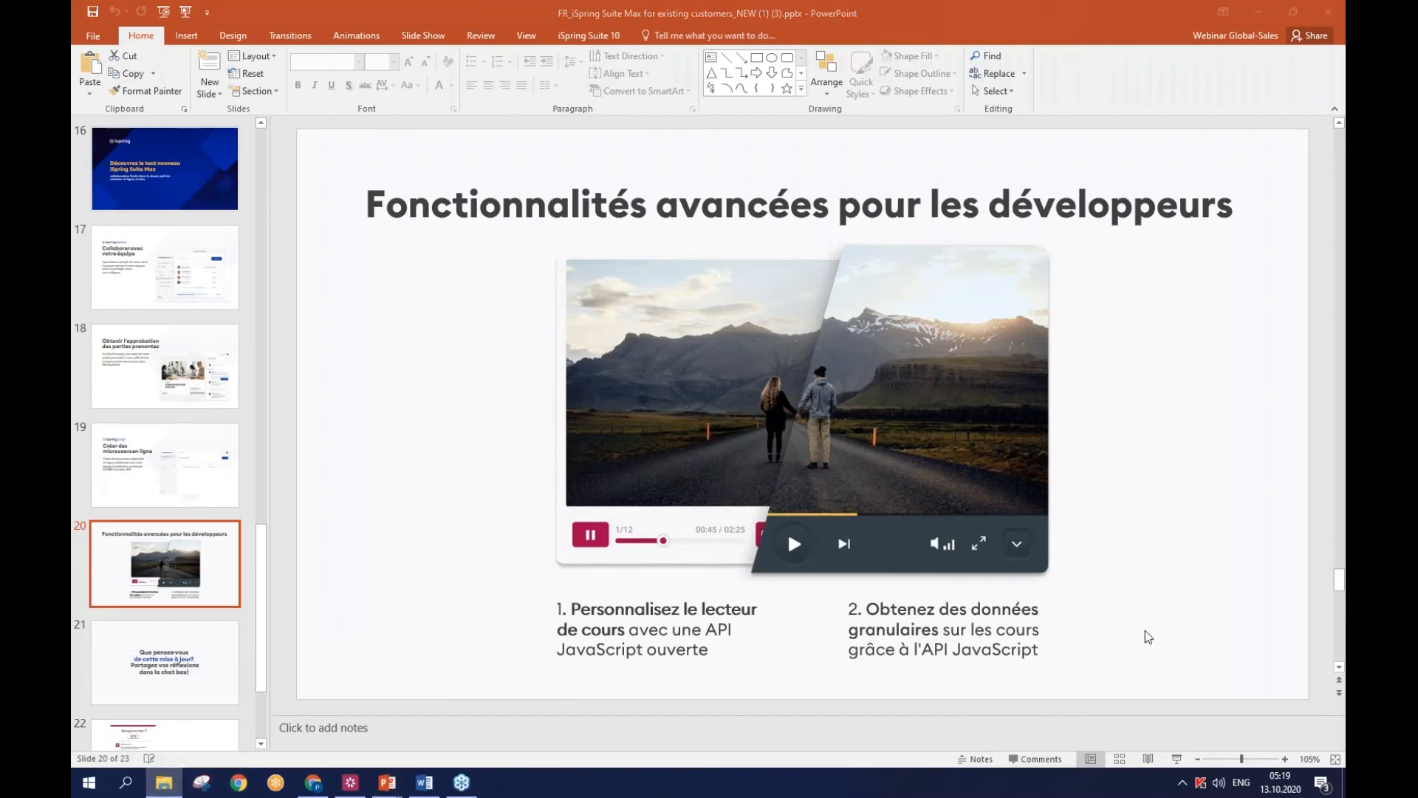